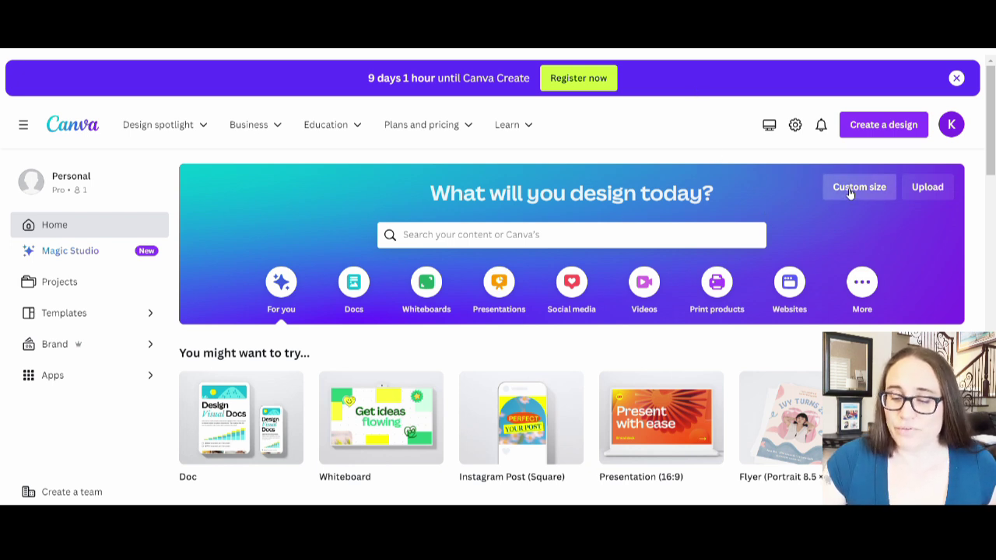
Start a custom-size blank design of 4500 × 5400 px
left_click(849, 193)
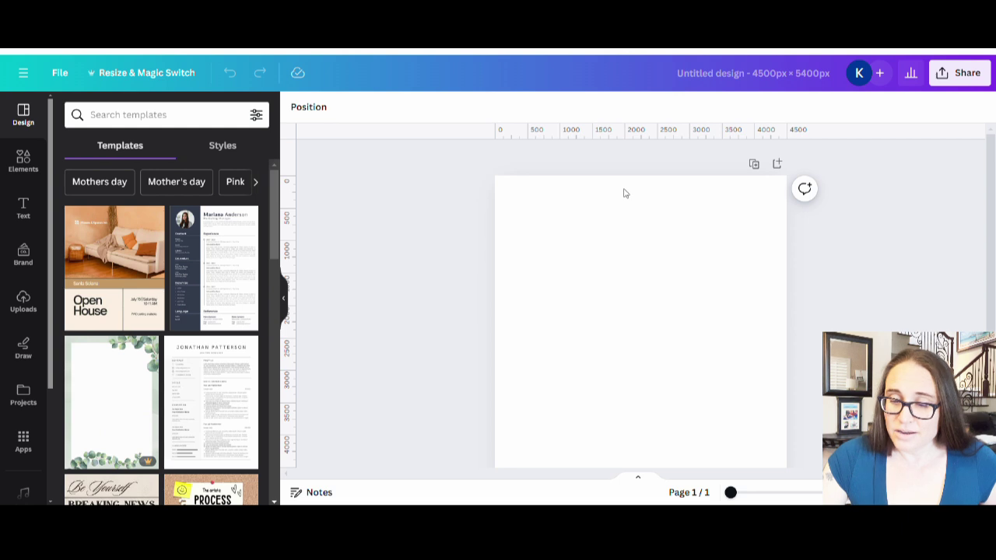
Fill the page background with Black #000000
left_click(600, 238)
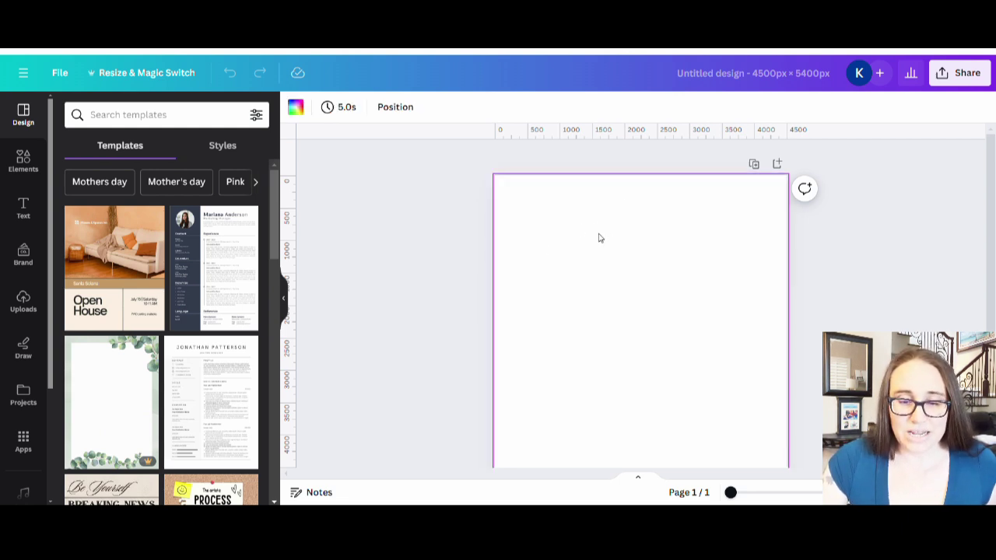
left_click(296, 107)
left_click(70, 363)
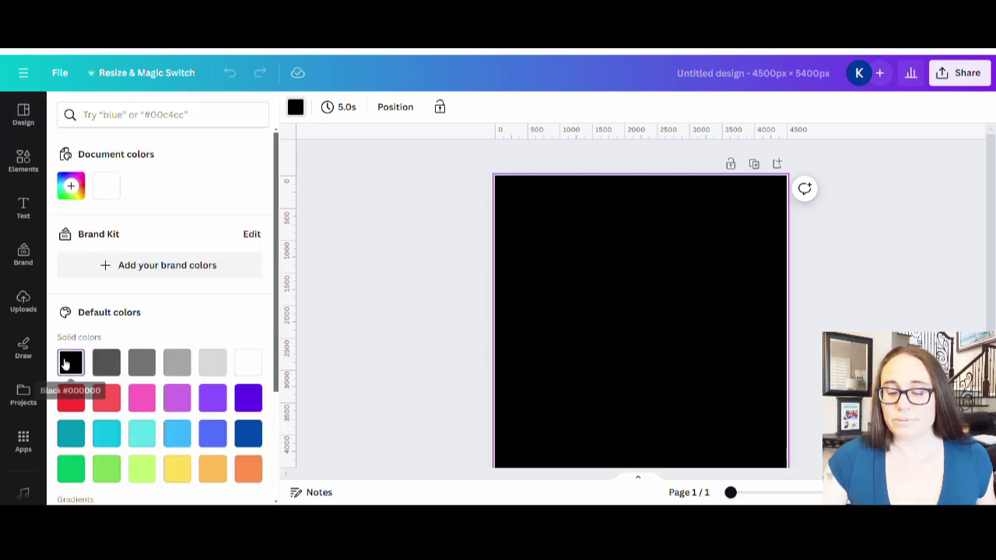
left_click(400, 313)
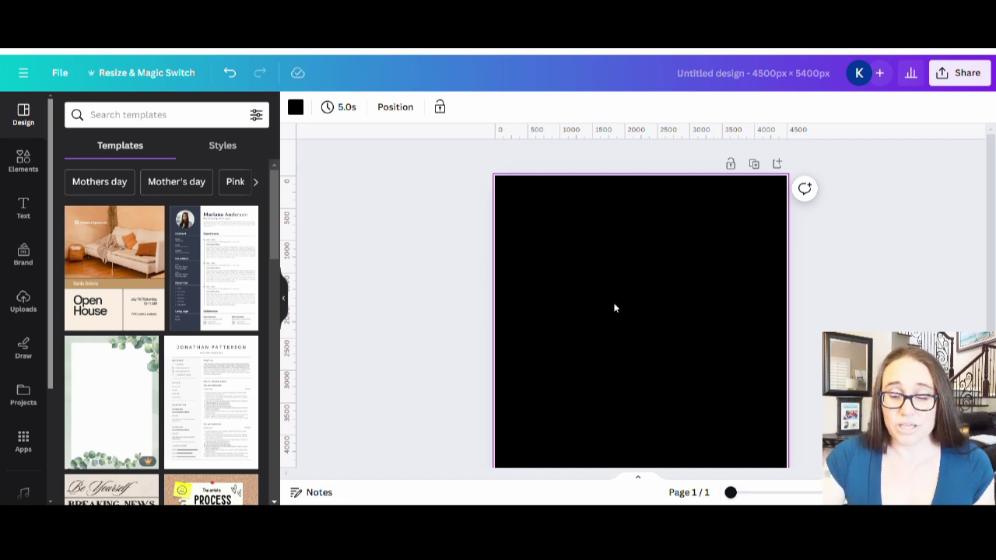
Add a square, widen it into a rectangle near the page top, and colour it aqua
key("r")
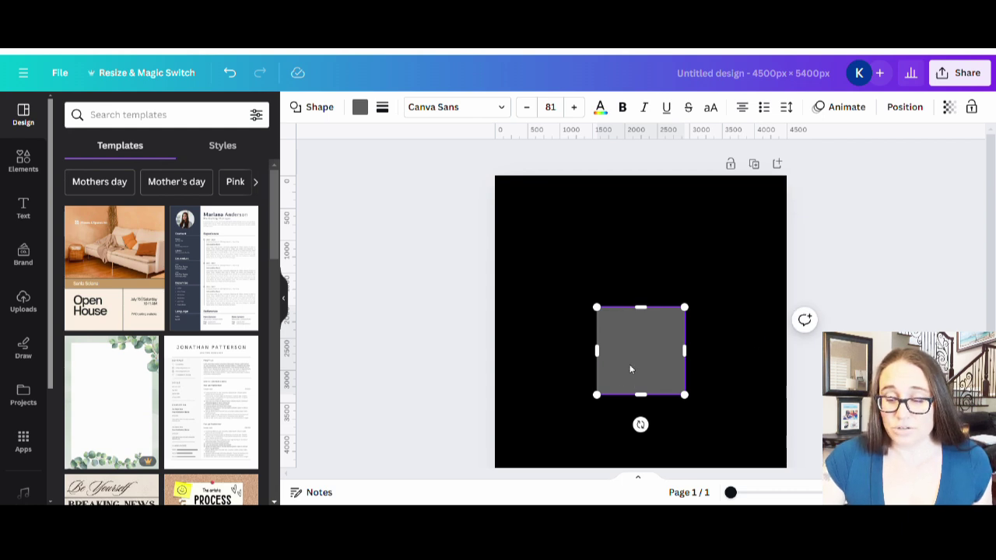
left_click_drag(684, 351, 756, 356)
left_click(711, 262)
left_click_drag(687, 362, 640, 299)
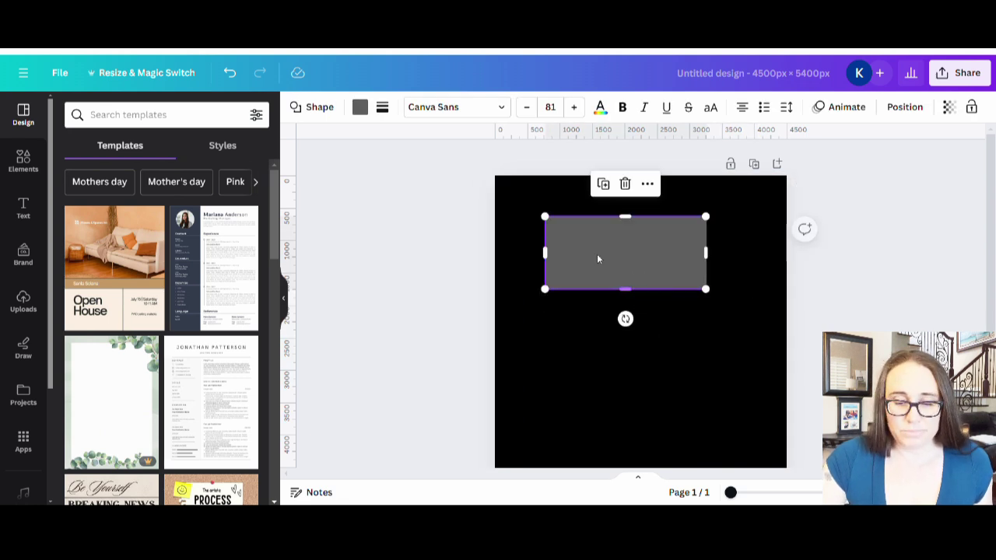
left_click(361, 108)
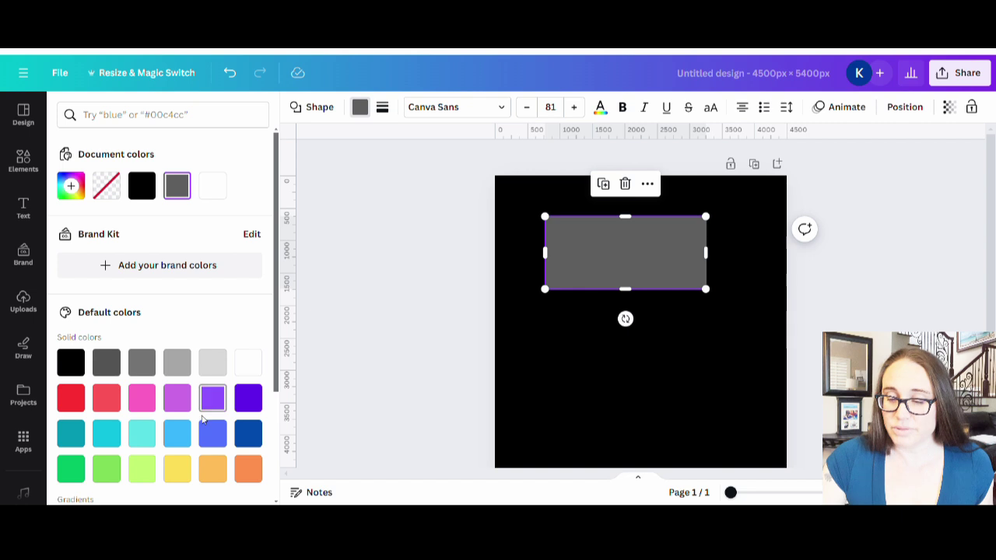
left_click(112, 426)
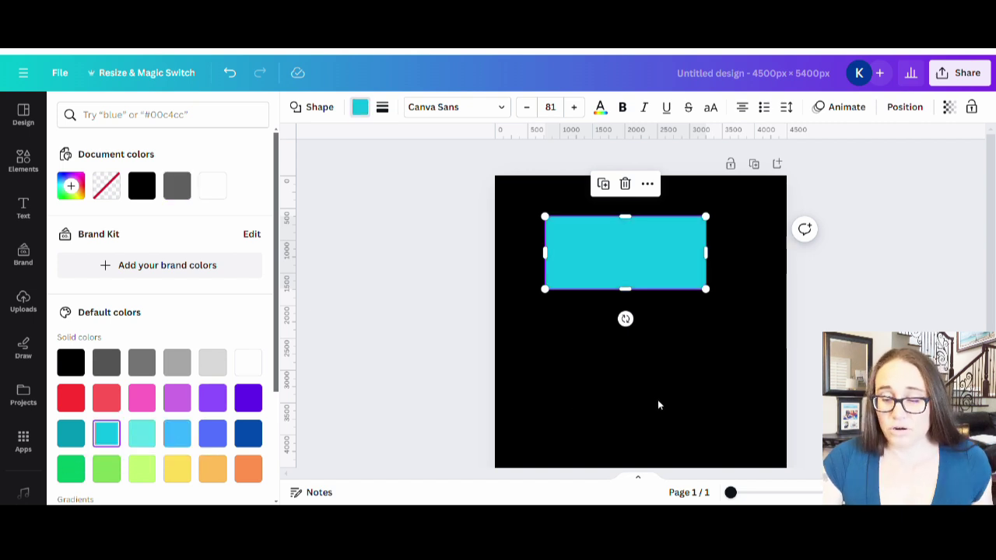
left_click(663, 403)
Add a coral red rectangle directly below the aqua one
key("r")
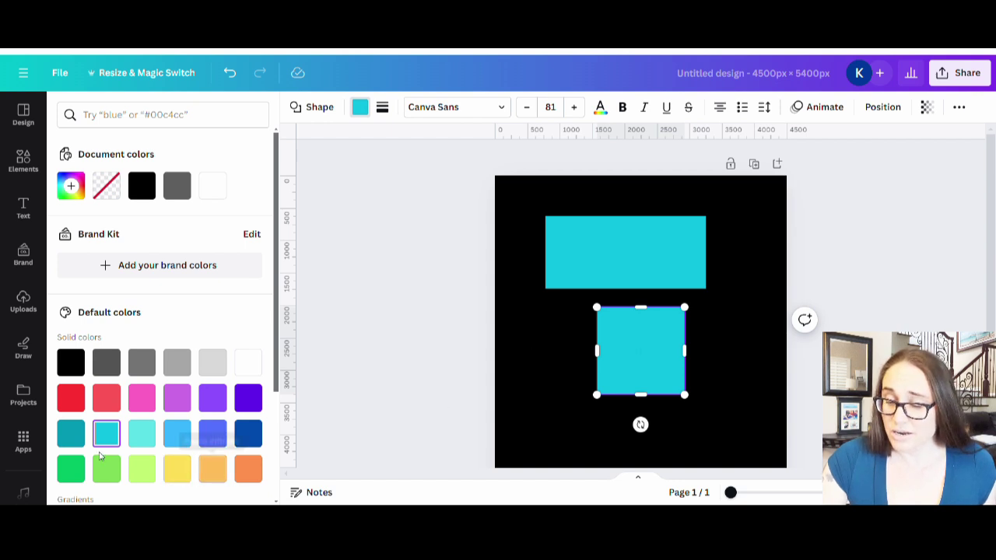
left_click(106, 397)
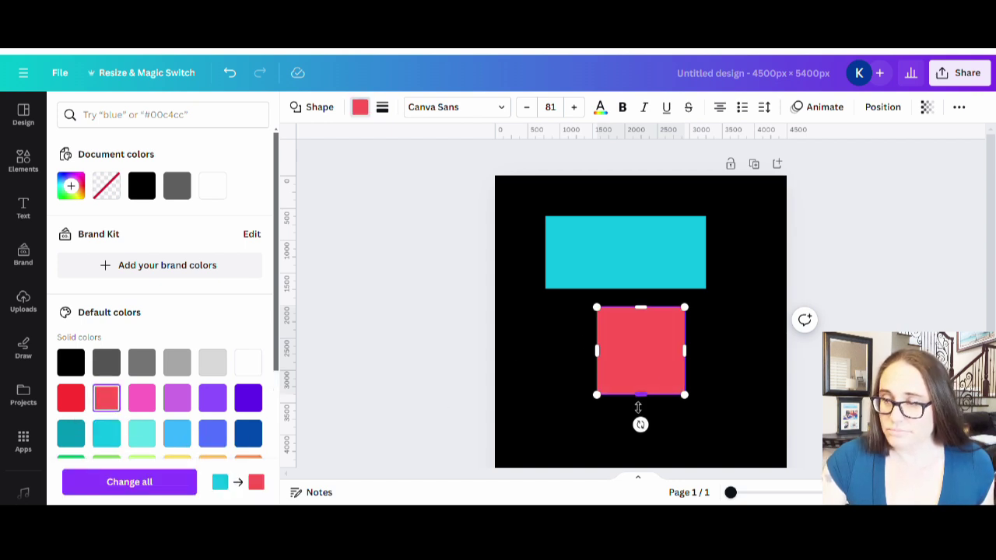
mouse_move(640, 394)
left_mouse_down()
mouse_move(646, 363)
mouse_move(642, 377)
left_mouse_up()
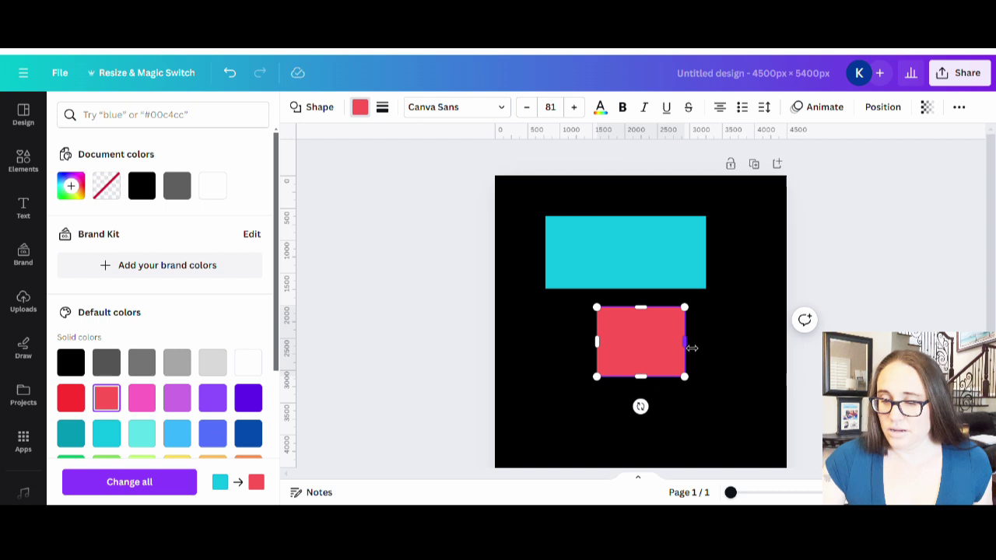
left_click_drag(690, 344, 758, 344)
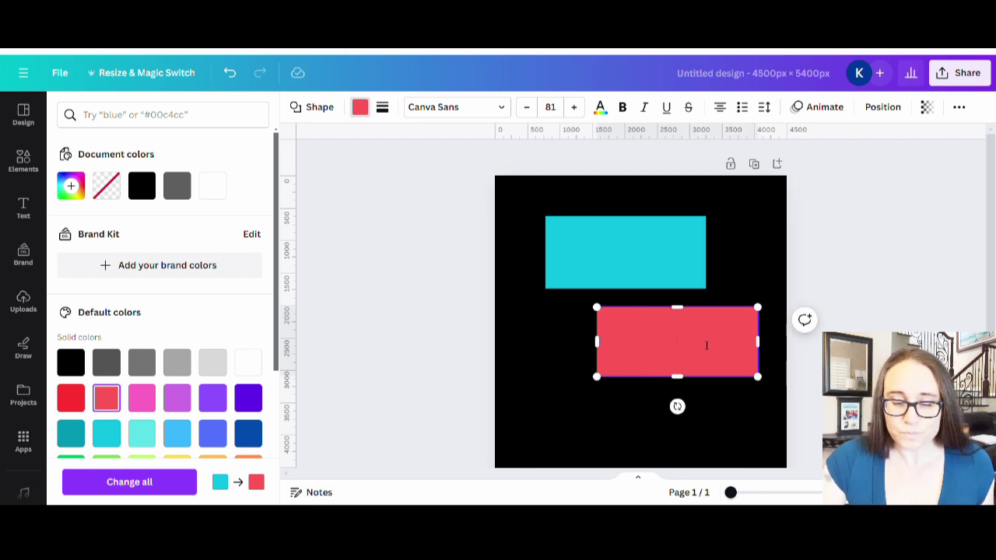
left_click_drag(721, 346, 711, 328)
left_click(603, 420)
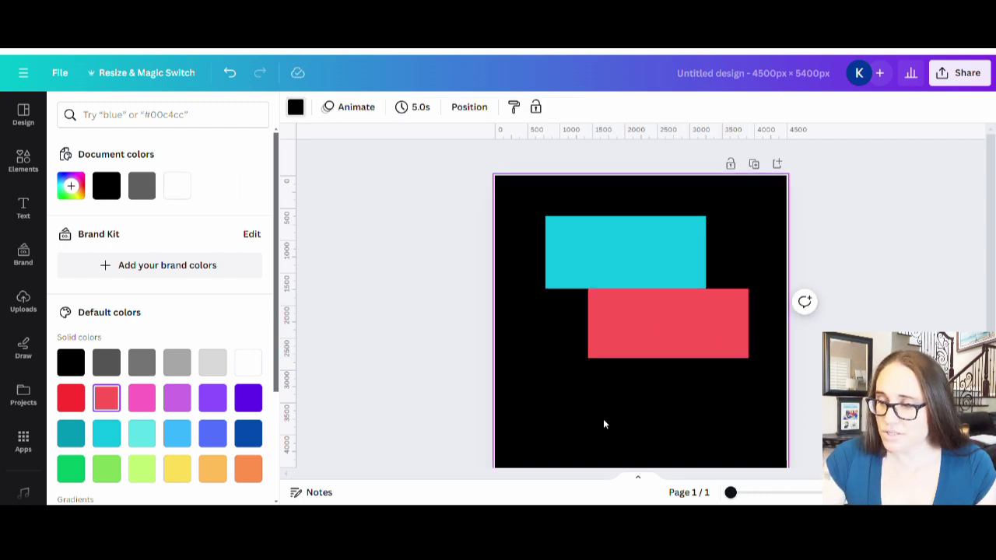
Add a yellow rectangle below the coral one, and size the aqua rectangle to 2,475 × 1,000
key("r")
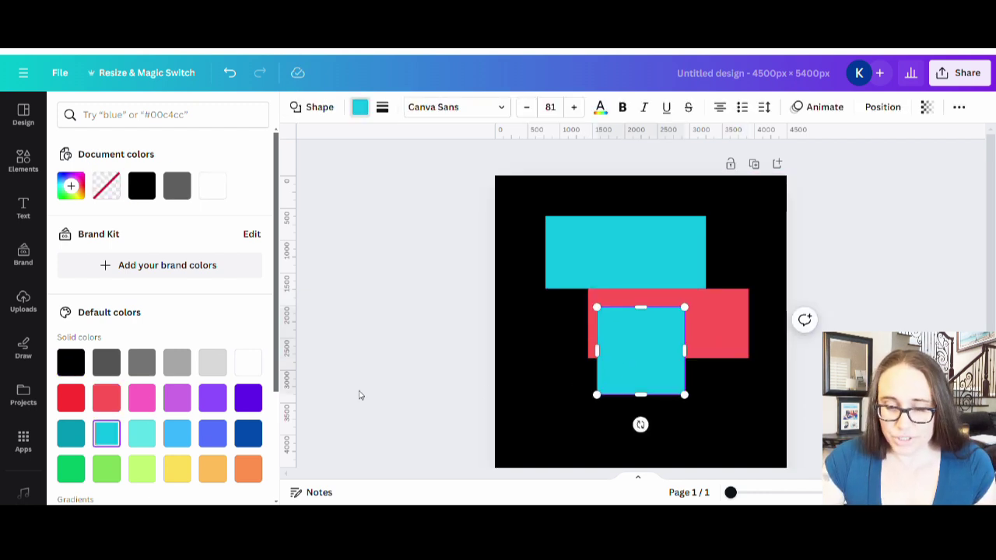
left_click(177, 469)
left_click(706, 404)
left_click_drag(657, 378, 716, 409)
left_click_drag(643, 444, 644, 427)
left_click_drag(574, 405, 552, 397)
left_click(779, 232)
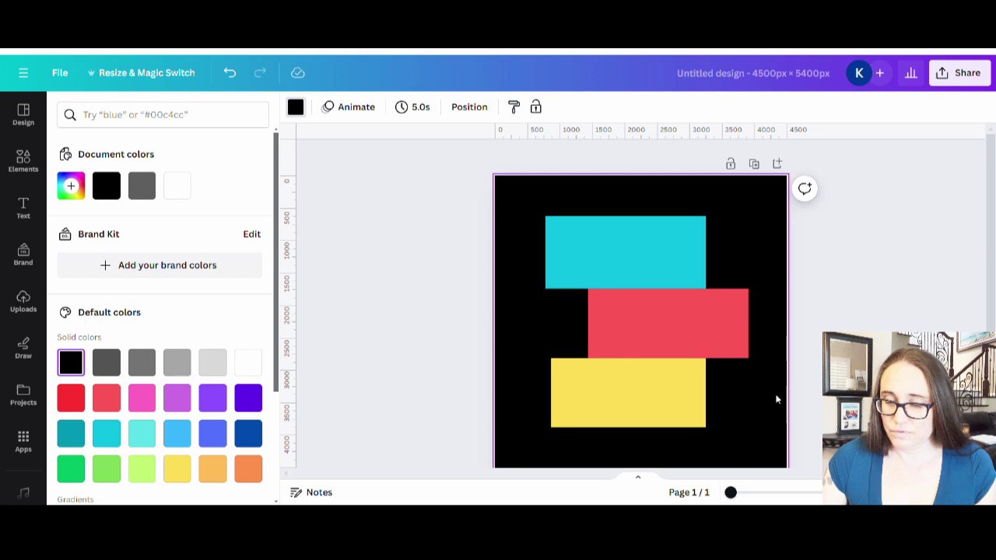
left_click(689, 400)
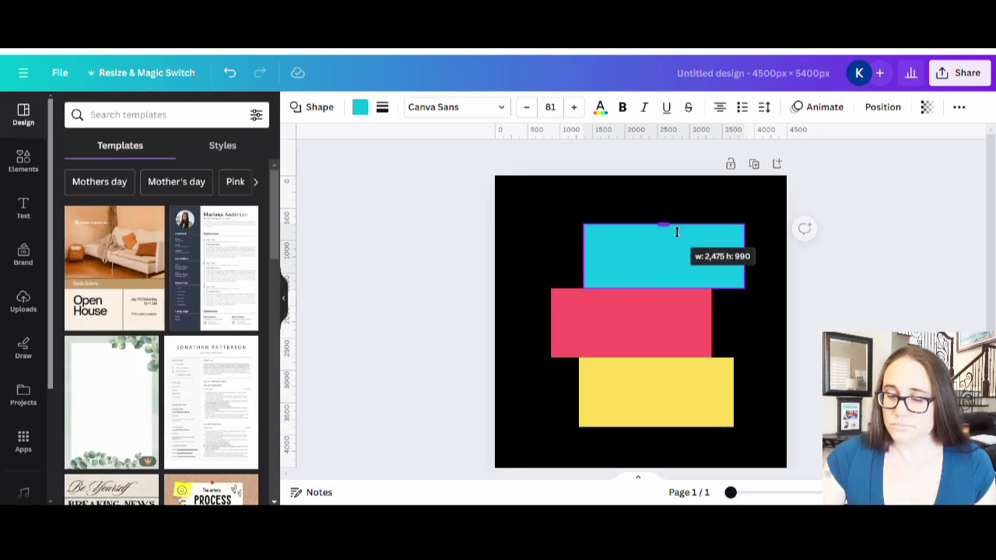
left_click_drag(676, 229, 676, 228)
Trim the aqua and coral bars so all three stacked bars are closer in width
left_click(871, 306)
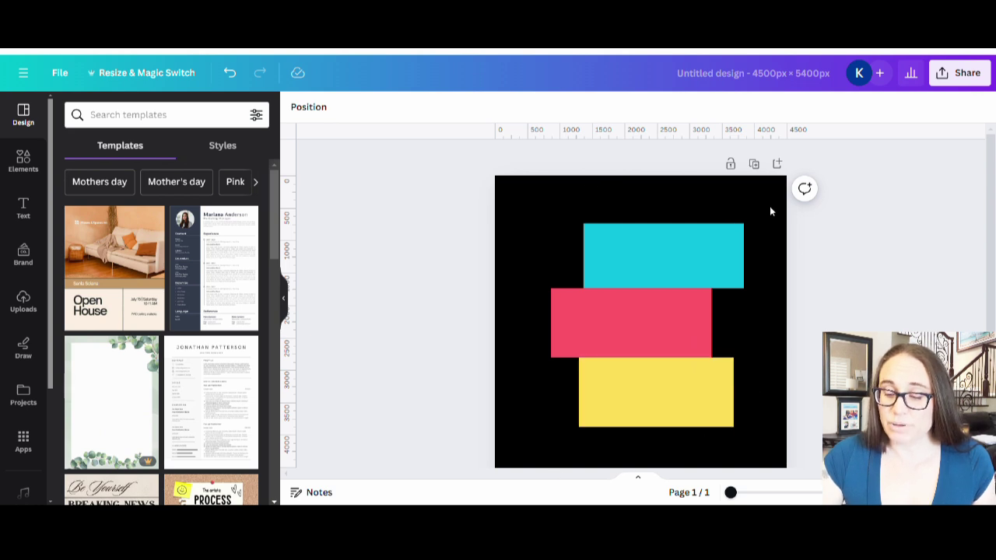
scroll(764, 355, "down", 2)
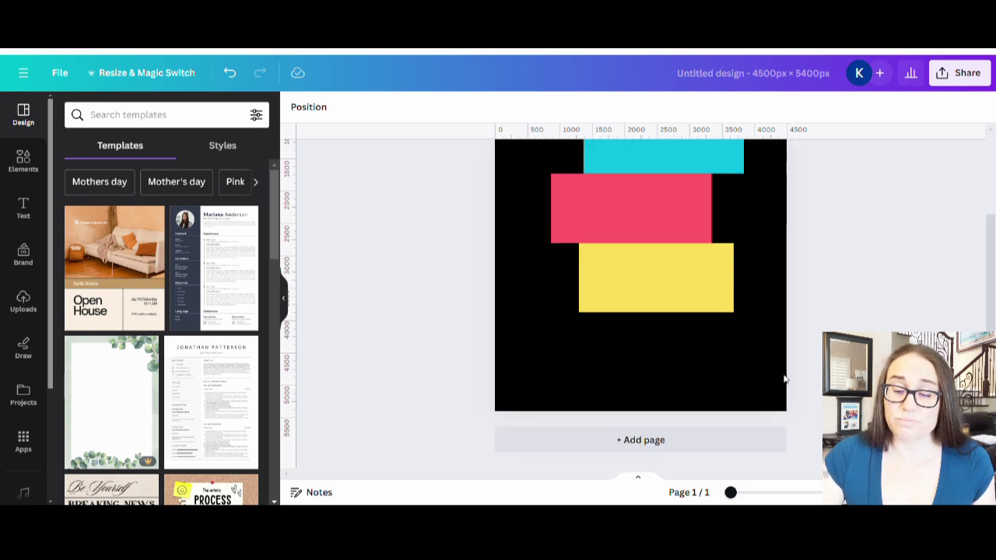
scroll(778, 359, "up", 1)
scroll(719, 445, "up", 1)
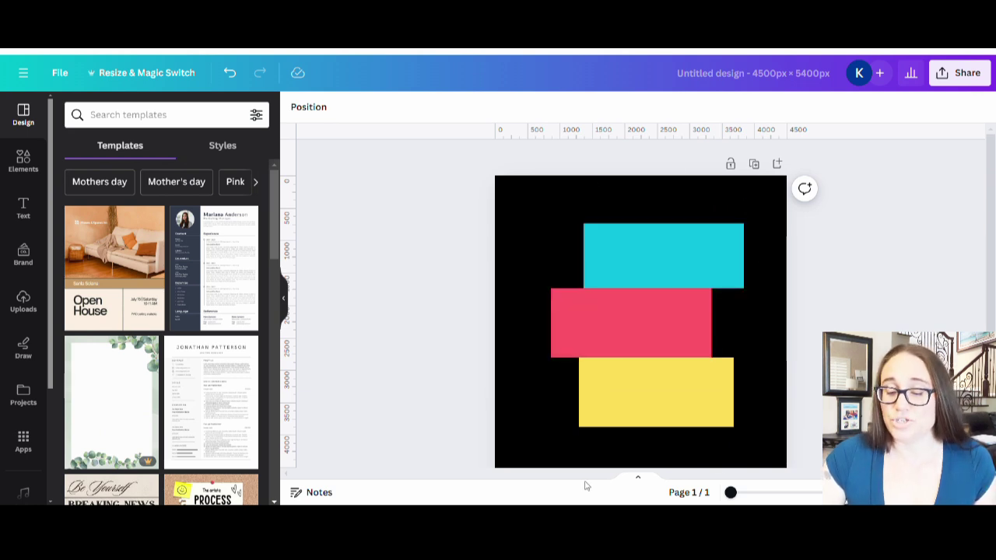
scroll(779, 196, "down", 1)
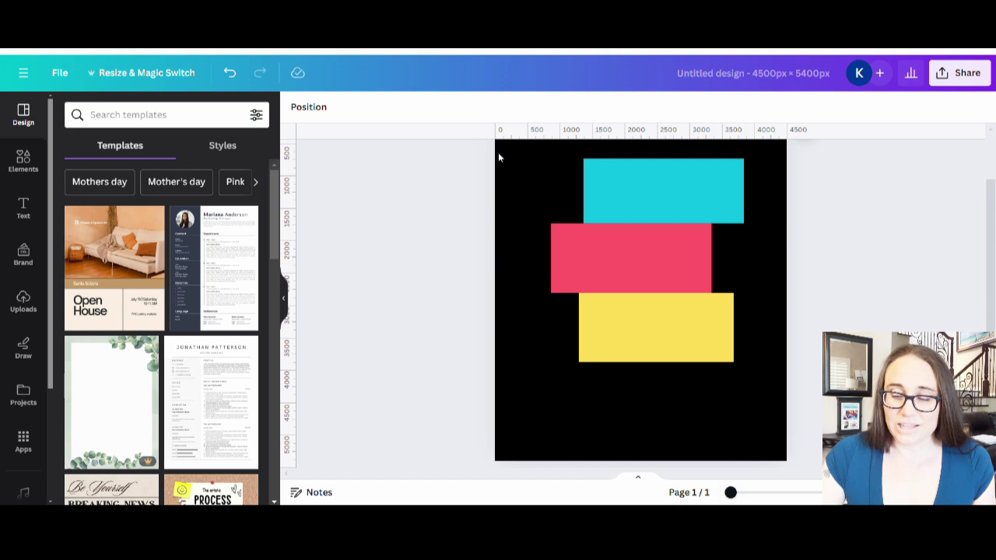
scroll(669, 461, "up", 1)
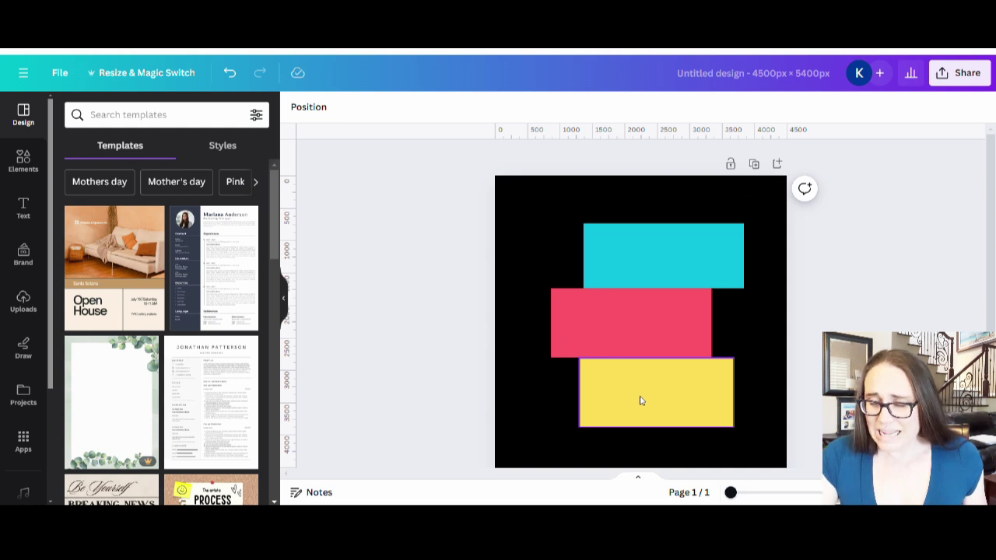
left_click(694, 404)
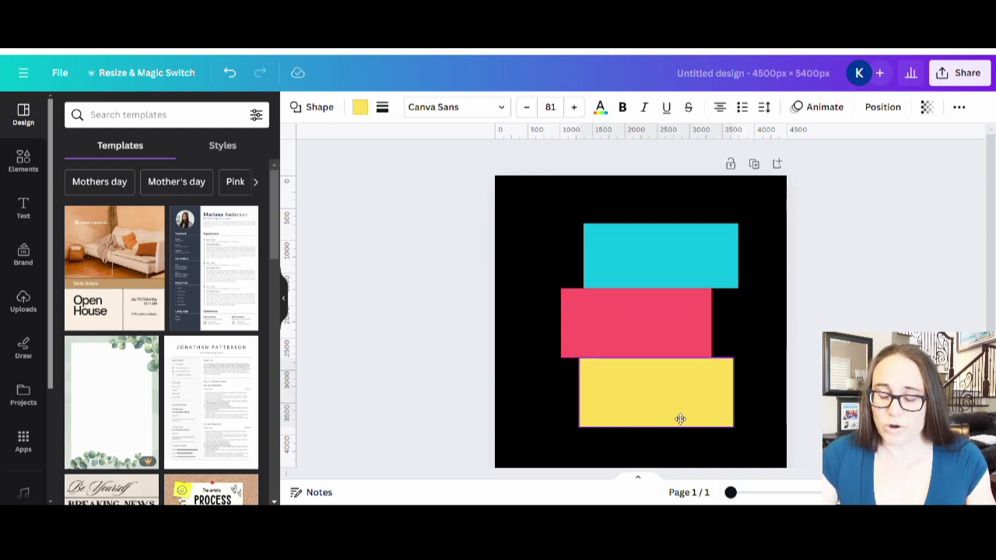
left_click(788, 397)
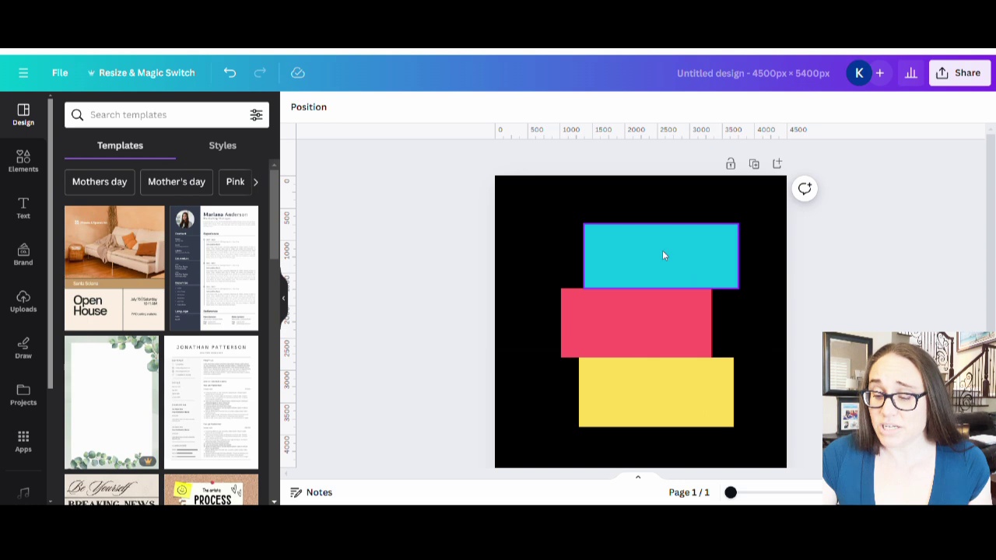
Add a text box for SUN and position it on the aqua bar
key("t")
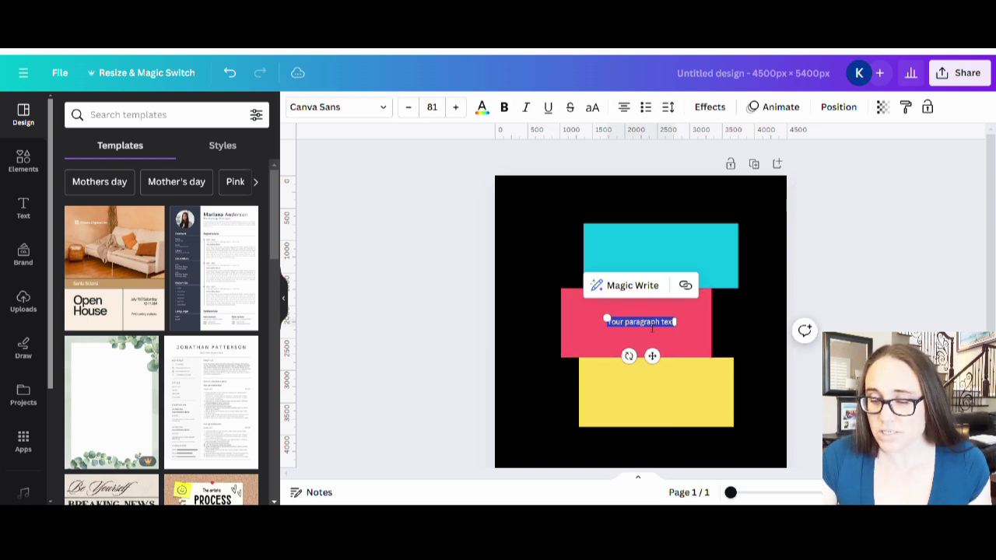
left_click(753, 349)
left_click_drag(653, 329, 667, 267)
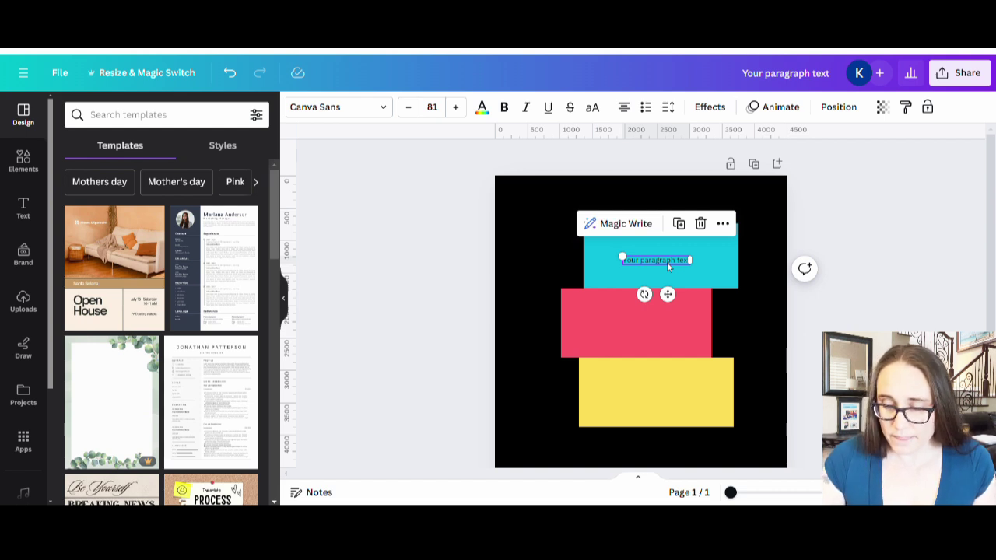
left_click_drag(690, 260, 704, 301)
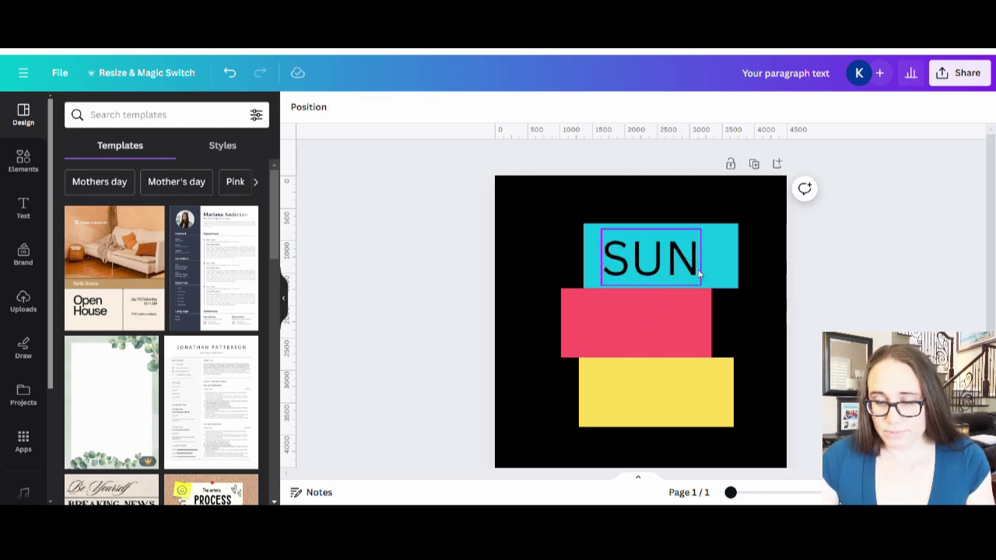
left_click(588, 336)
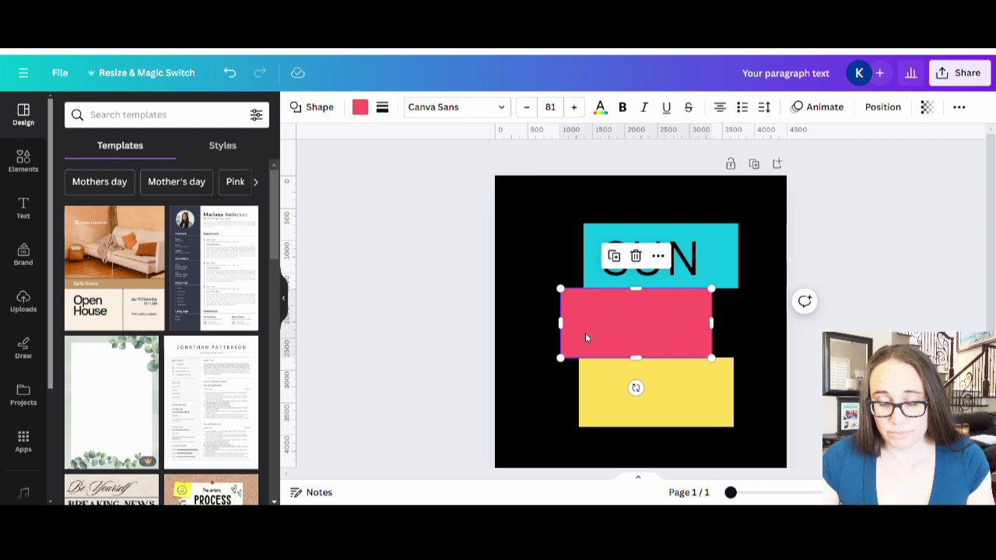
left_click(484, 413)
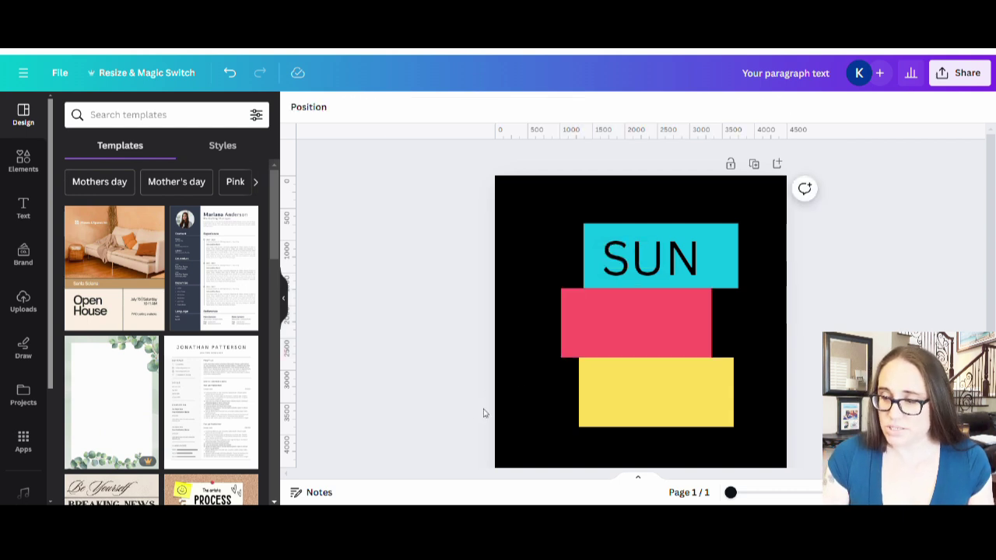
Add the word SALT and enlarge it to fill the coral bar
key("t")
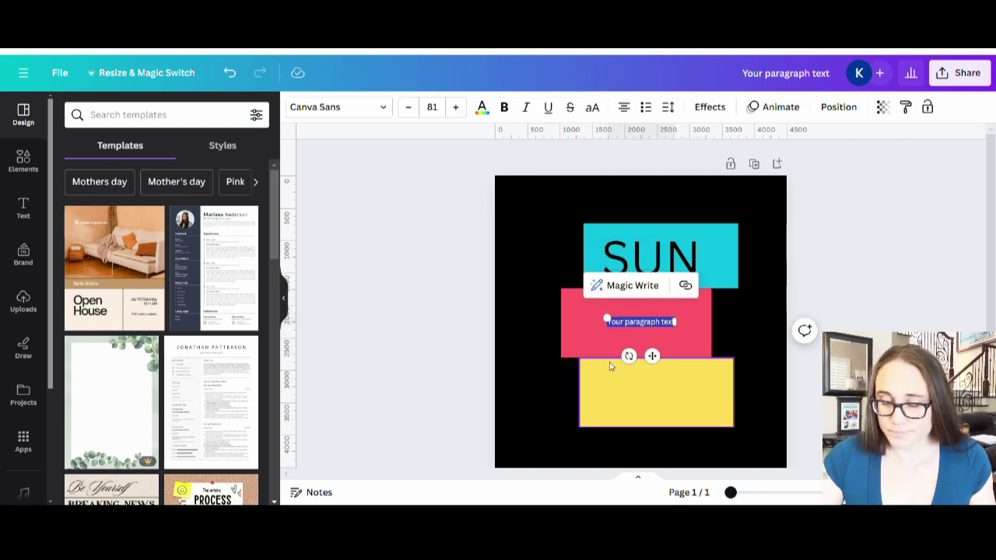
type("SALE")
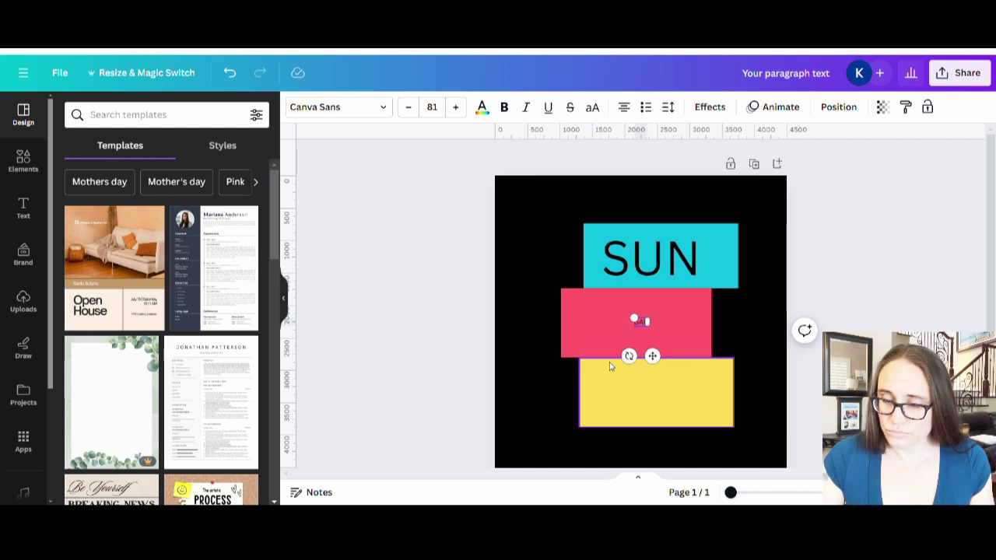
left_click_drag(630, 319, 578, 292)
left_click_drag(651, 330, 707, 356)
left_click(755, 341)
left_click_drag(666, 320, 659, 335)
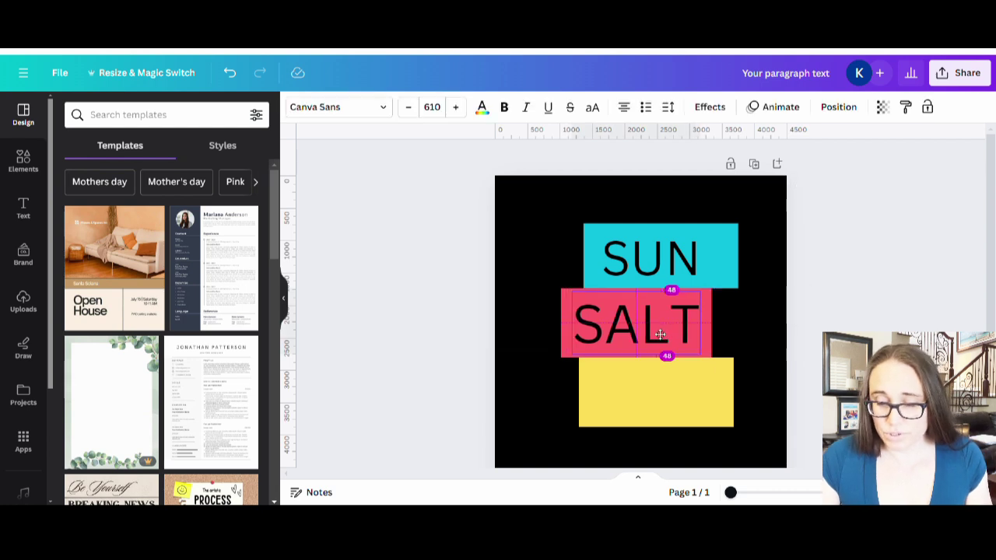
Place a new text box on the yellow bar and clear its placeholder text
left_click(675, 400)
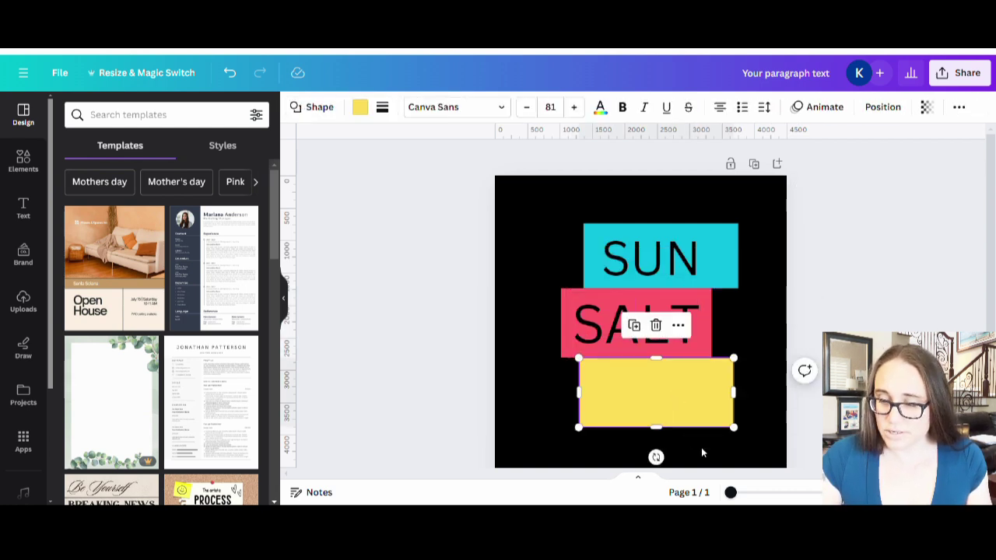
key("t")
key("Escape")
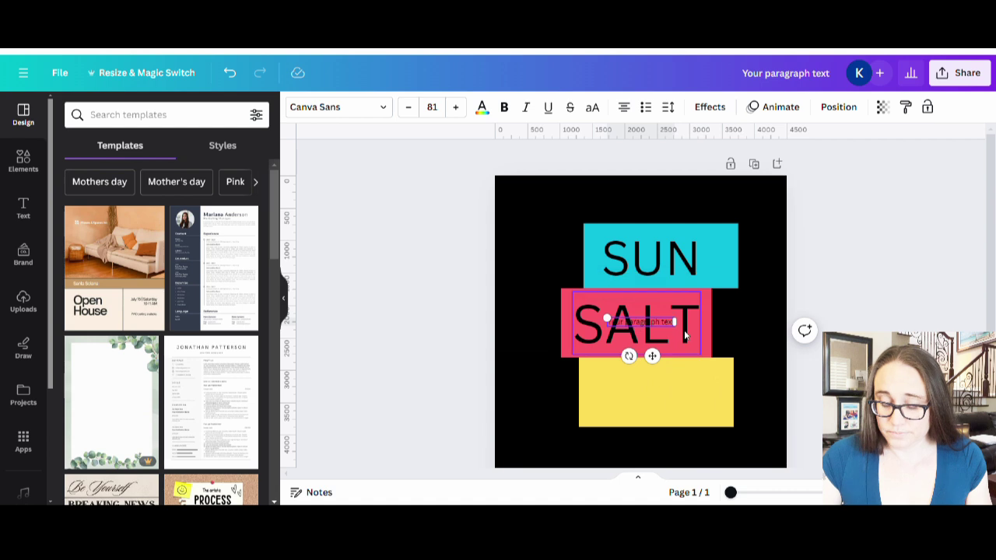
left_click_drag(682, 354, 682, 382)
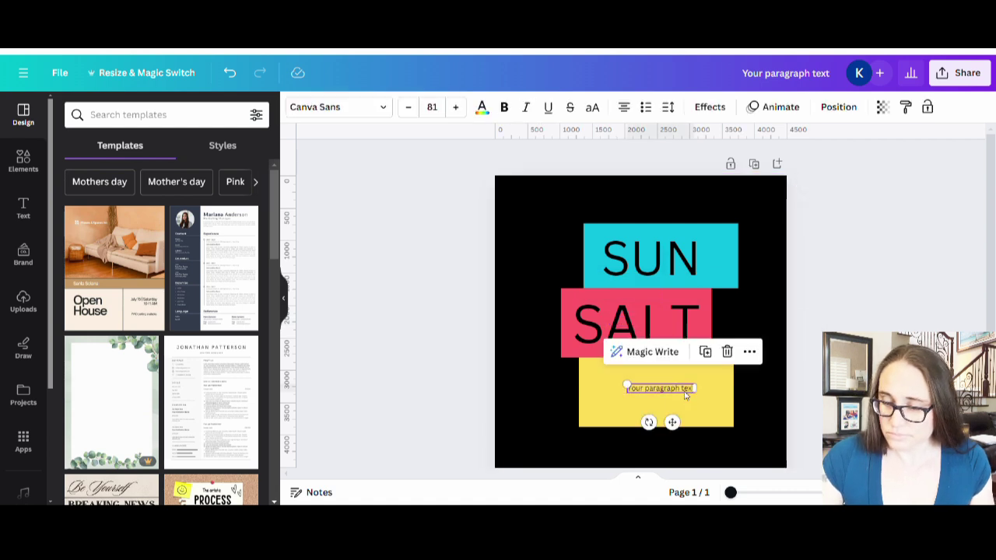
double_click(682, 382)
key("BackSpace")
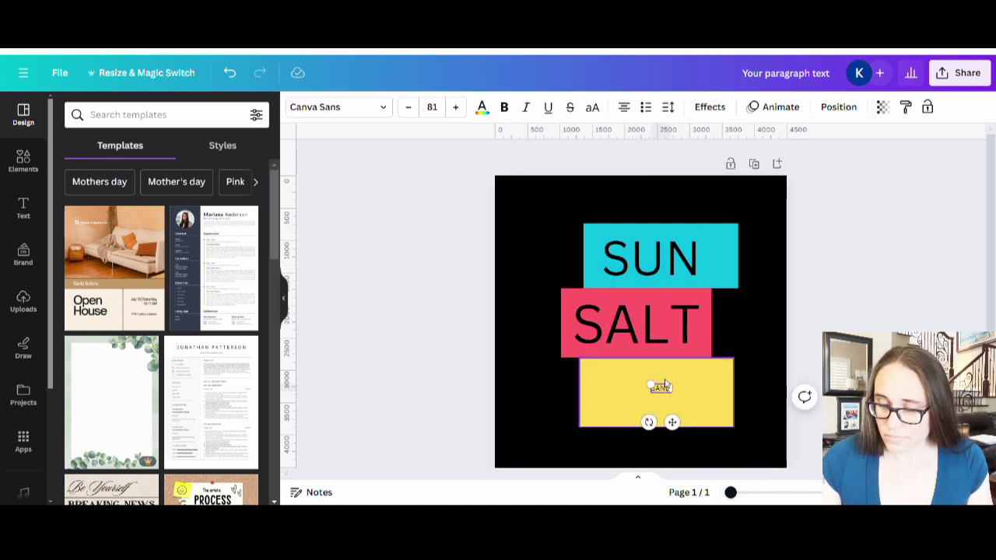
Enlarge SAND to fill the yellow bar and nudge SUN right on the cyan bar
left_click_drag(650, 382, 605, 366)
left_click_drag(671, 393, 734, 423)
left_click_drag(685, 403, 674, 404)
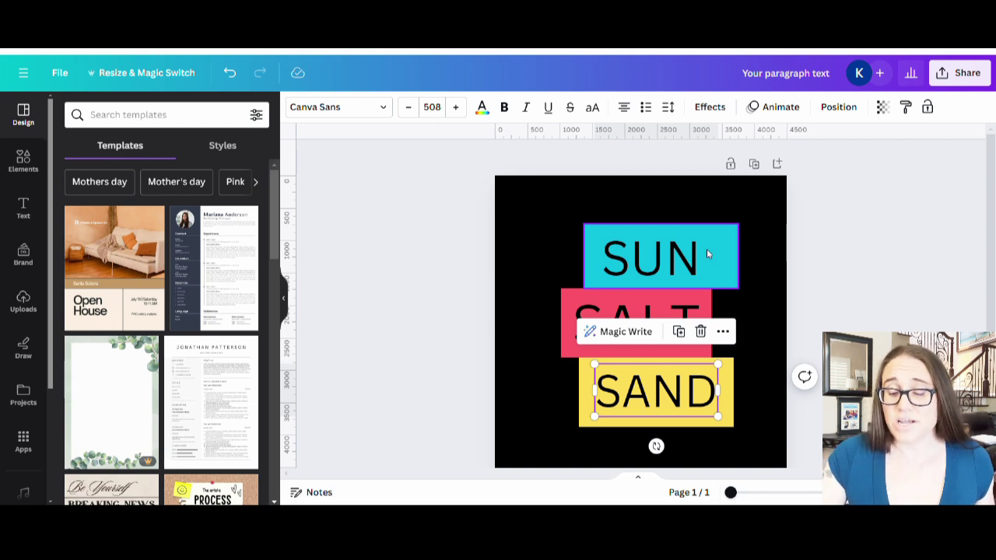
mouse_move(707, 249)
left_mouse_down()
mouse_move(698, 256)
mouse_move(710, 263)
mouse_move(703, 257)
left_mouse_up()
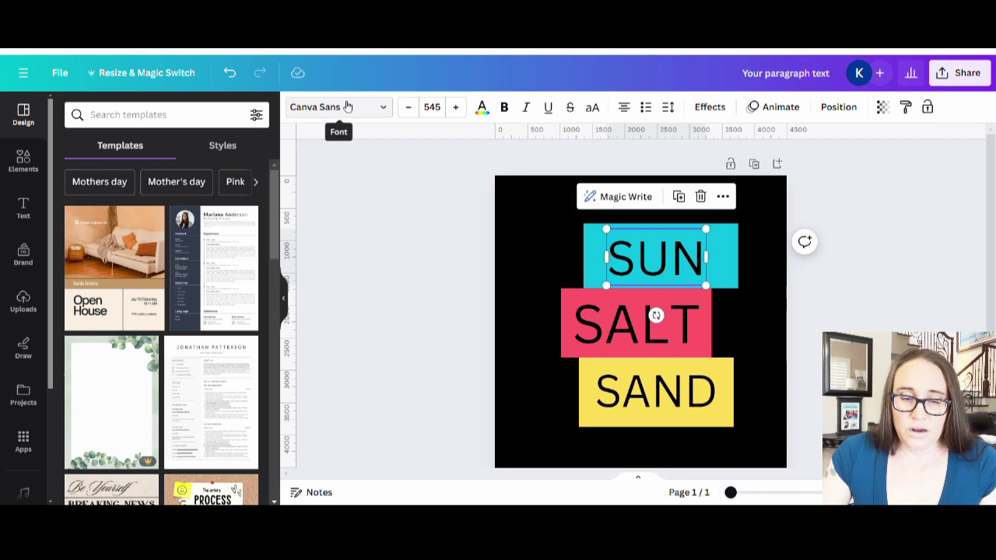
Change SUN, SALT and SAND to the Berthold Block font across the design
left_click(347, 106)
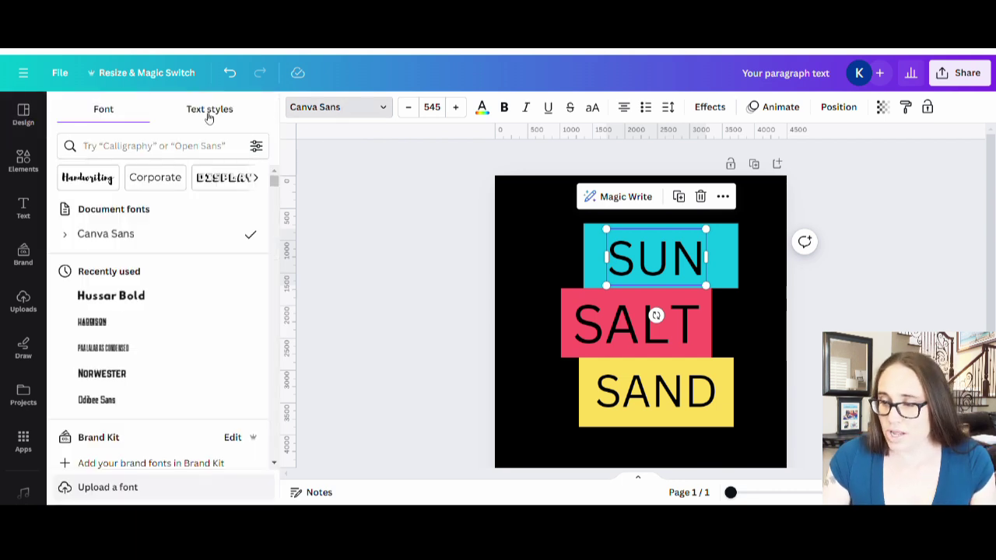
left_click(171, 146)
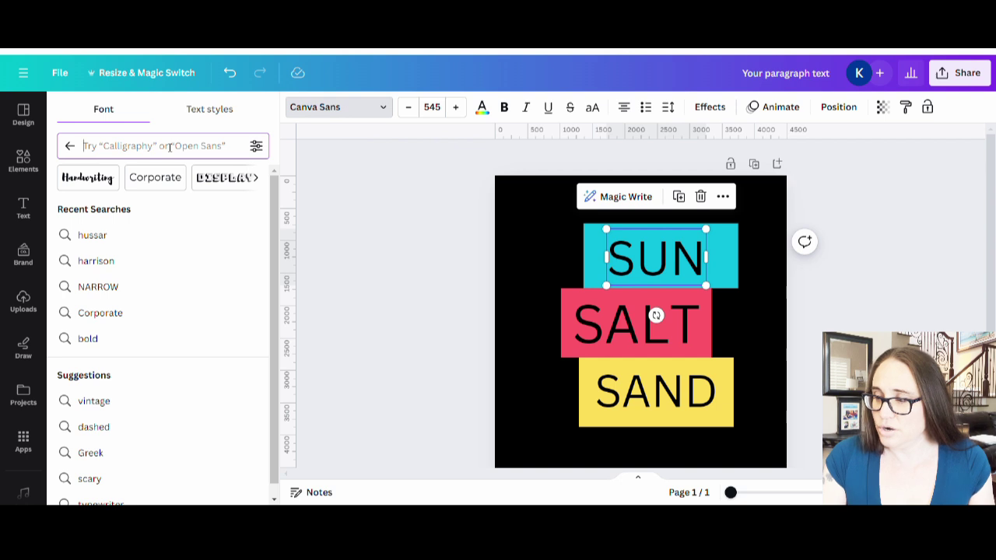
type("BERTH")
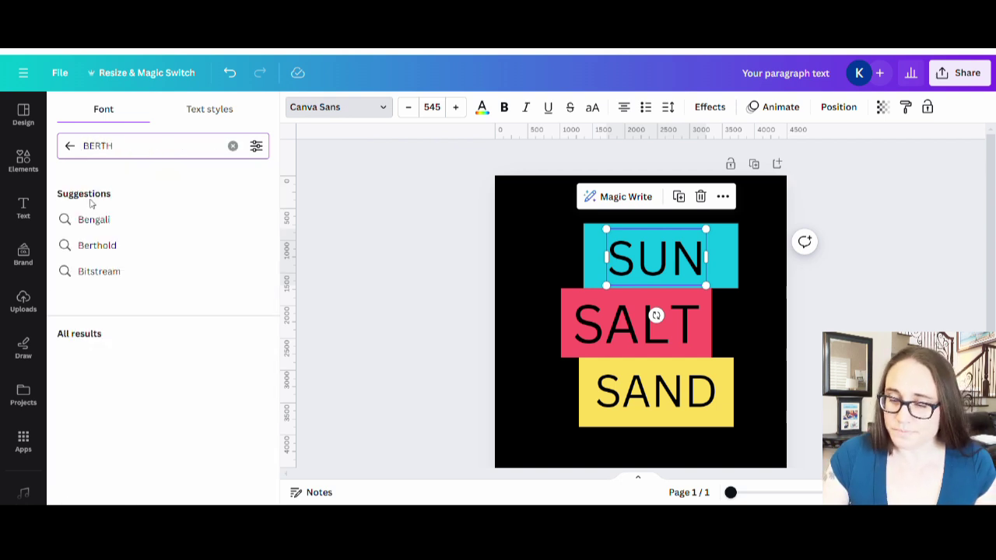
left_click(129, 308)
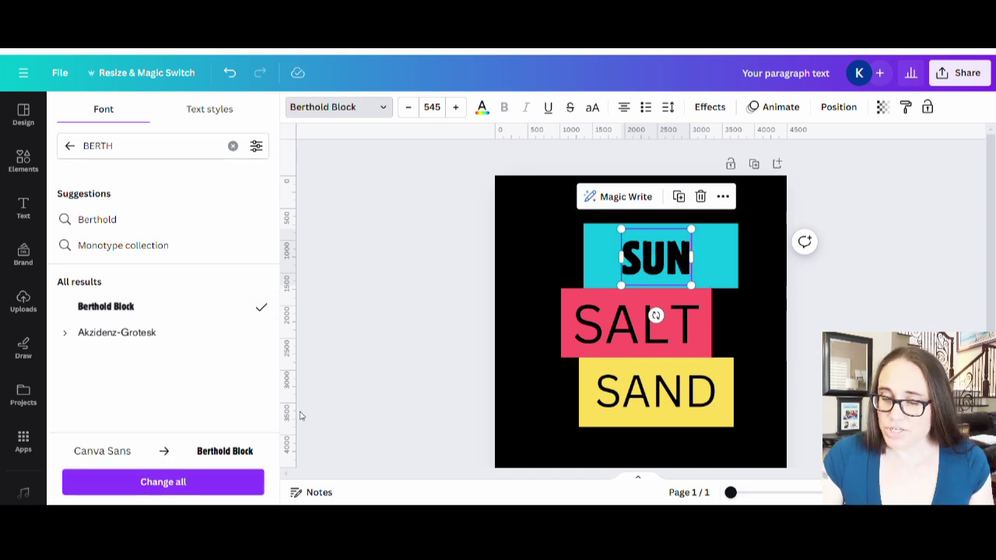
left_click(172, 484)
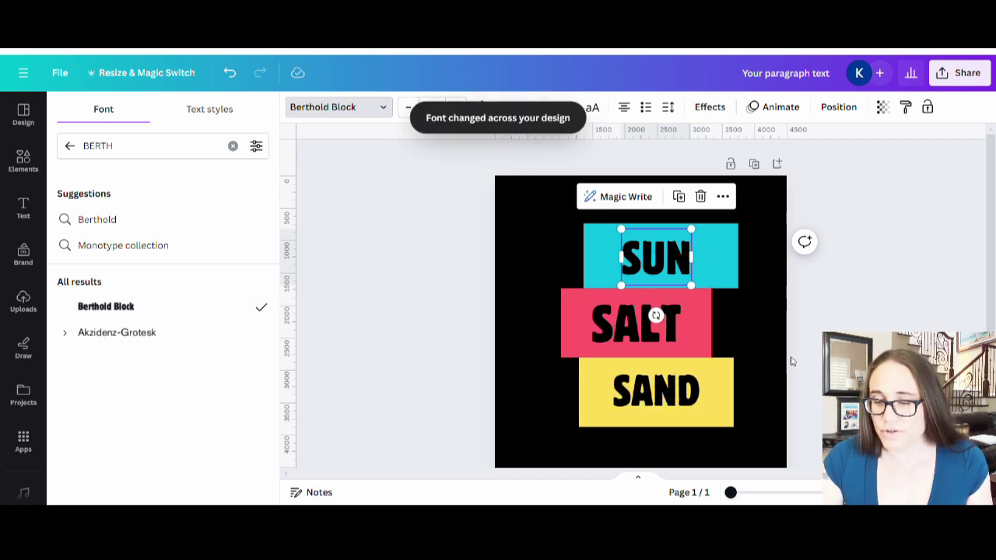
Enlarge SUN to fill the cyan bar
key("Escape")
key("Escape")
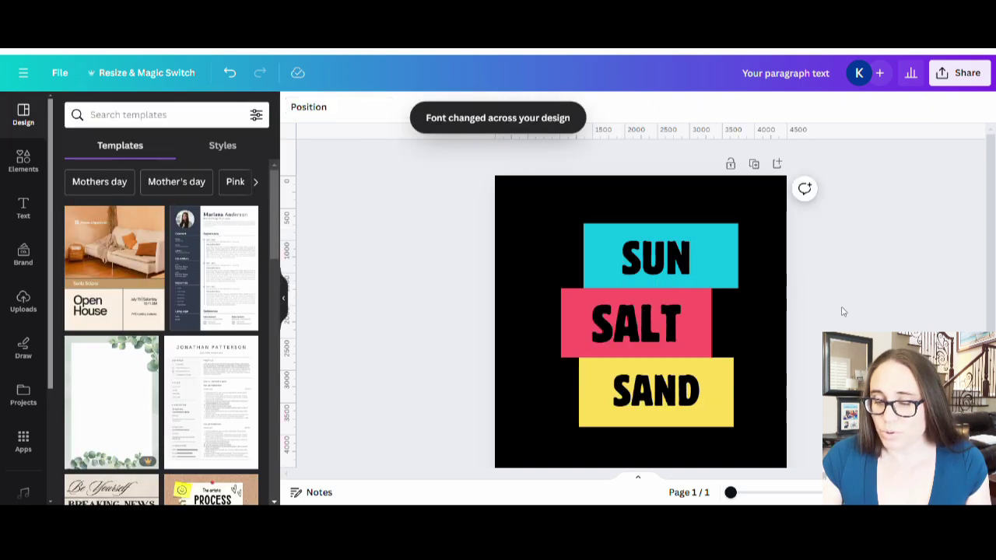
left_click(678, 255)
left_click_drag(690, 228, 711, 211)
left_click_drag(668, 263, 657, 271)
left_click_drag(703, 300, 698, 265)
Enlarge SALT to size 848 and centre it on the coral bar
left_click(660, 327)
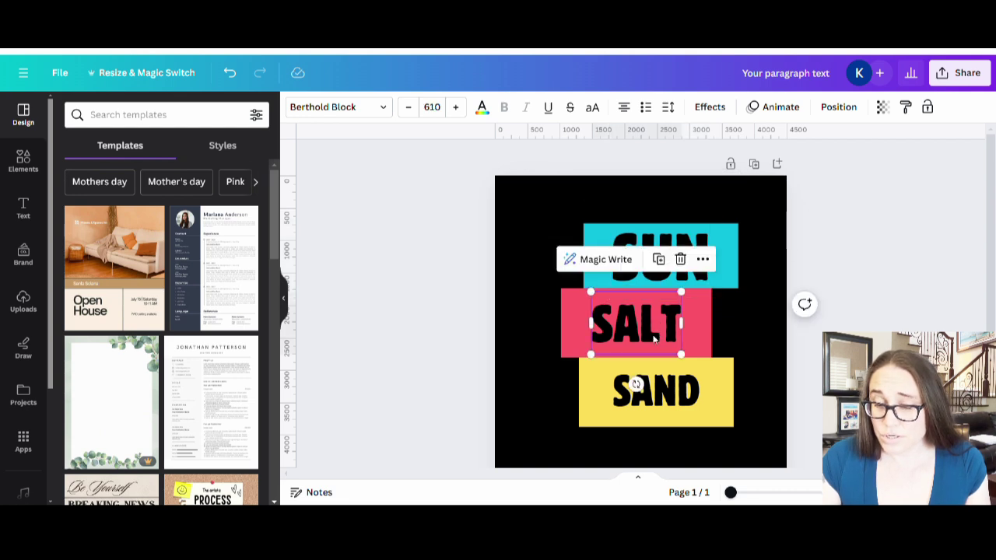
left_click_drag(591, 358, 567, 365)
left_click_drag(630, 336, 631, 335)
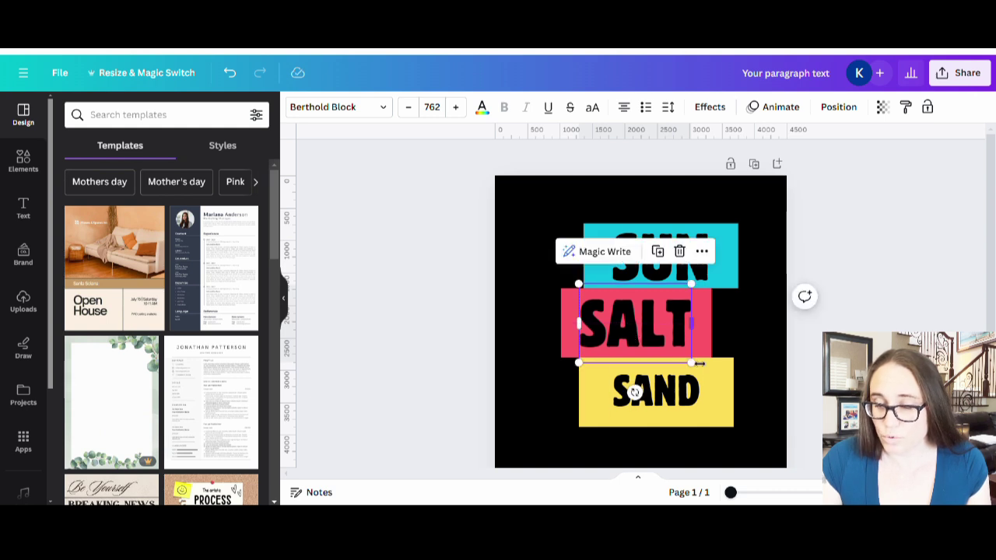
left_click_drag(693, 364, 709, 380)
left_click_drag(662, 339, 669, 337)
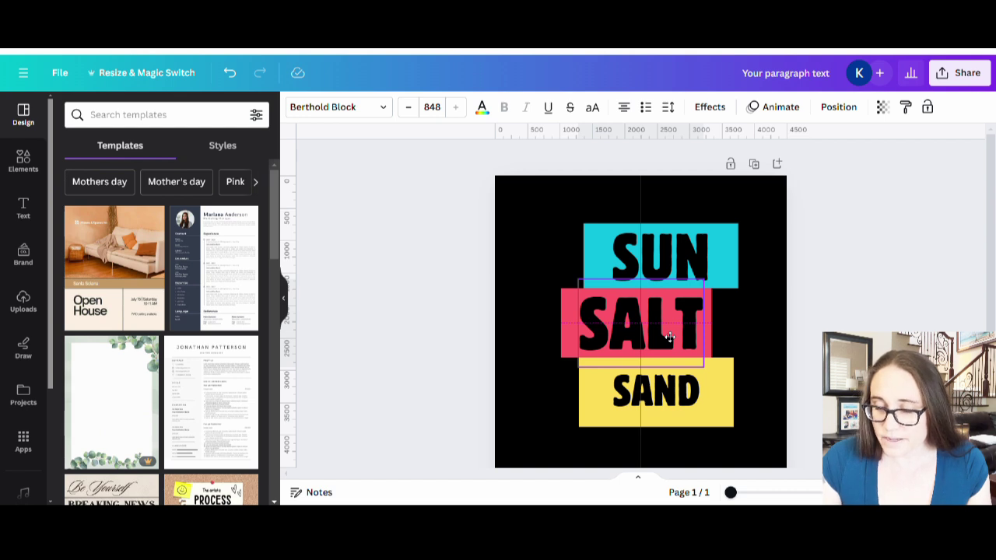
Enlarge SAND to size 755 and centre it on the yellow bar
left_click_drag(669, 336, 669, 336)
left_click(640, 391)
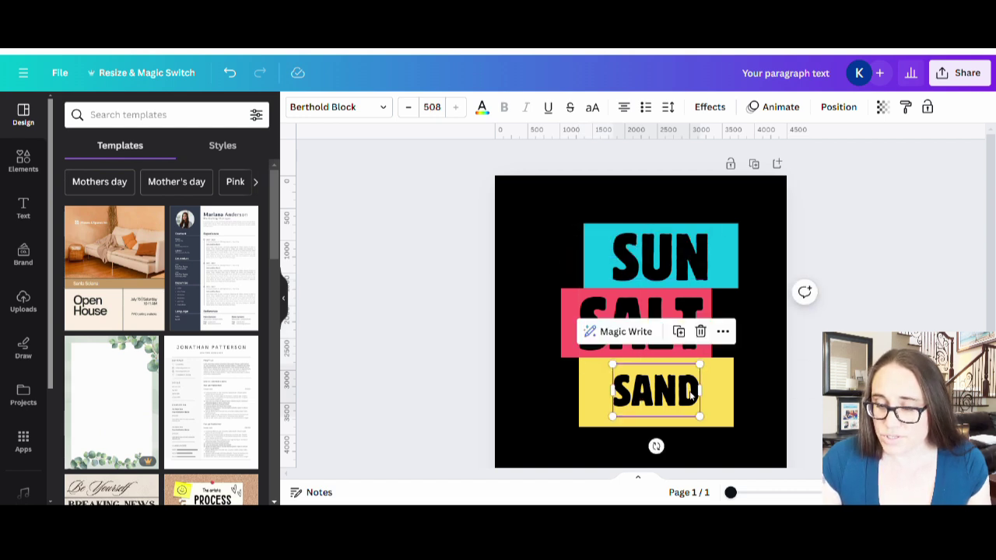
left_click_drag(701, 419, 733, 435)
left_click_drag(698, 403, 680, 403)
left_click_drag(719, 437, 725, 436)
Enlarge SUN slightly and centre it, then settle SAND on the yellow bar
left_click(770, 382)
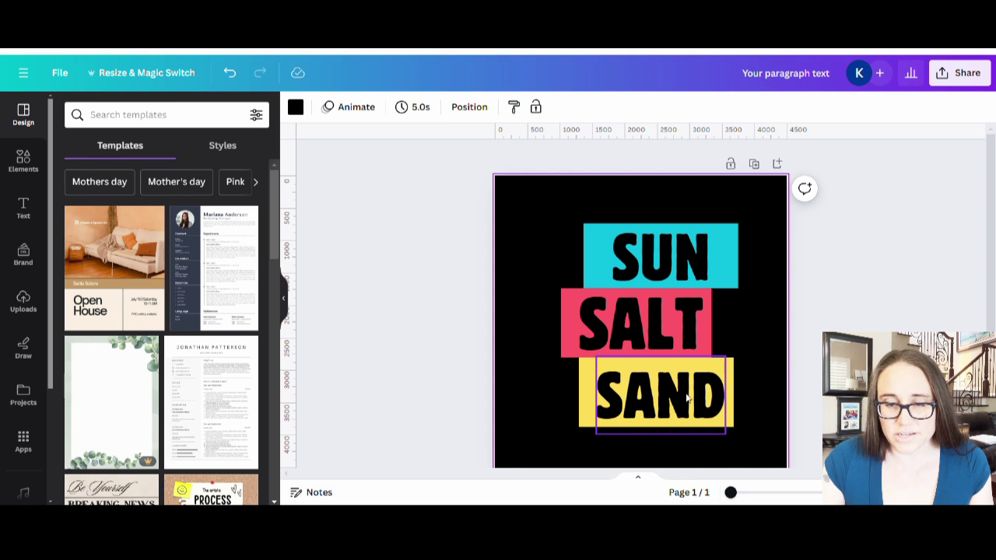
left_click(712, 393)
left_click(688, 280)
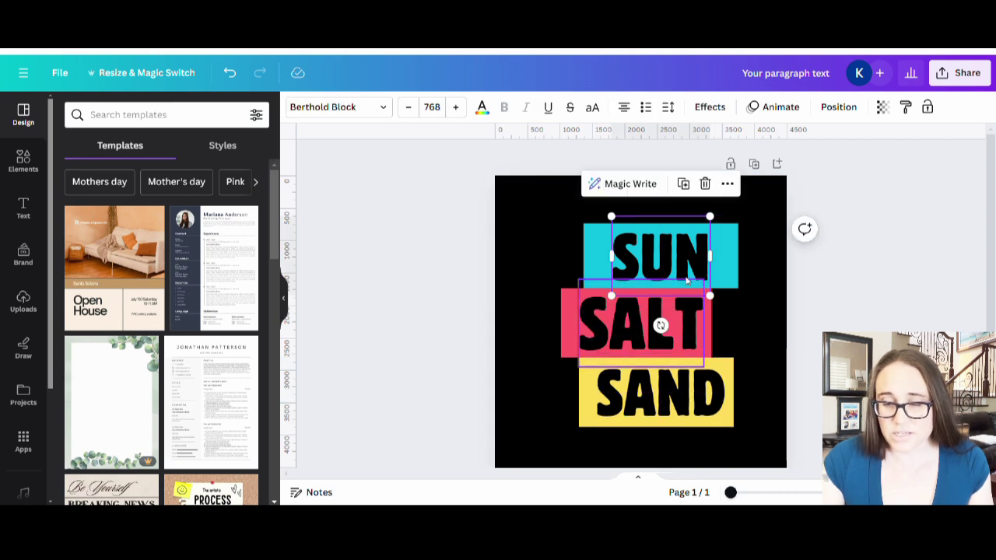
left_click(626, 325)
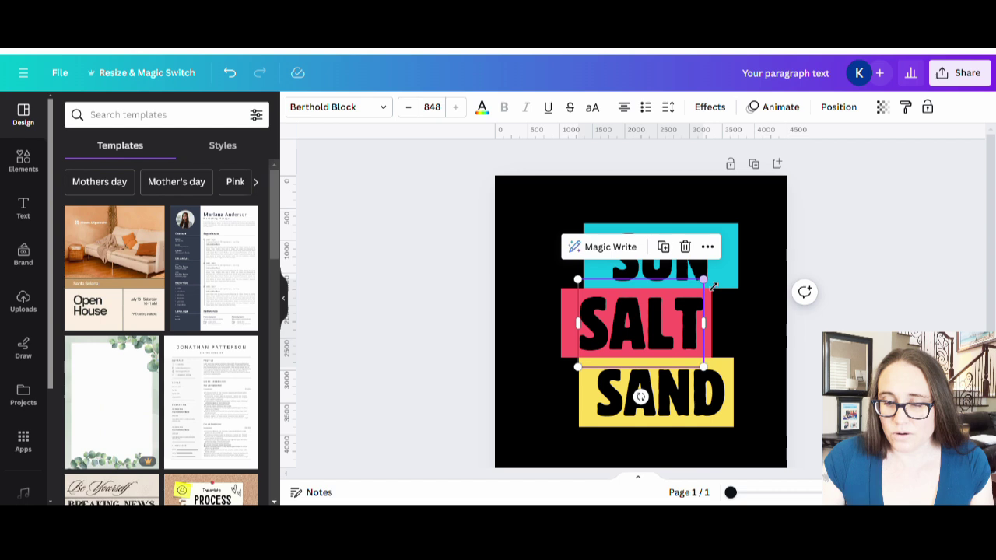
left_click(687, 373)
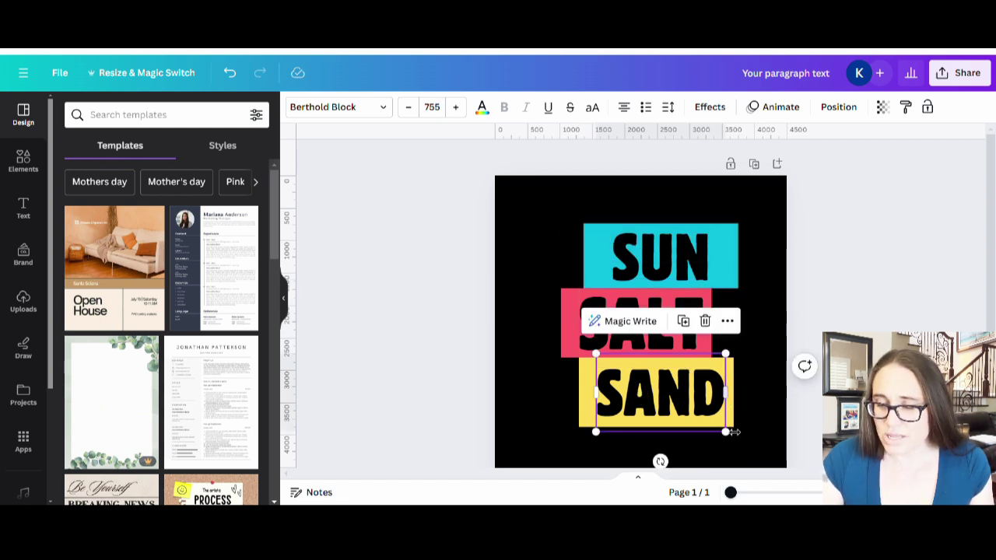
left_click(688, 264)
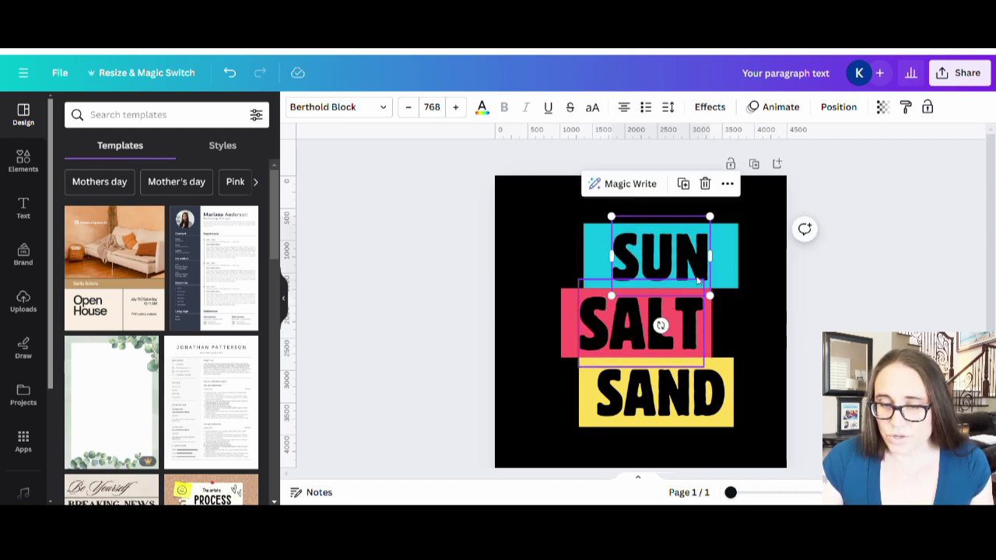
left_click_drag(711, 289, 724, 307)
left_click_drag(694, 260, 695, 262)
left_click(673, 313)
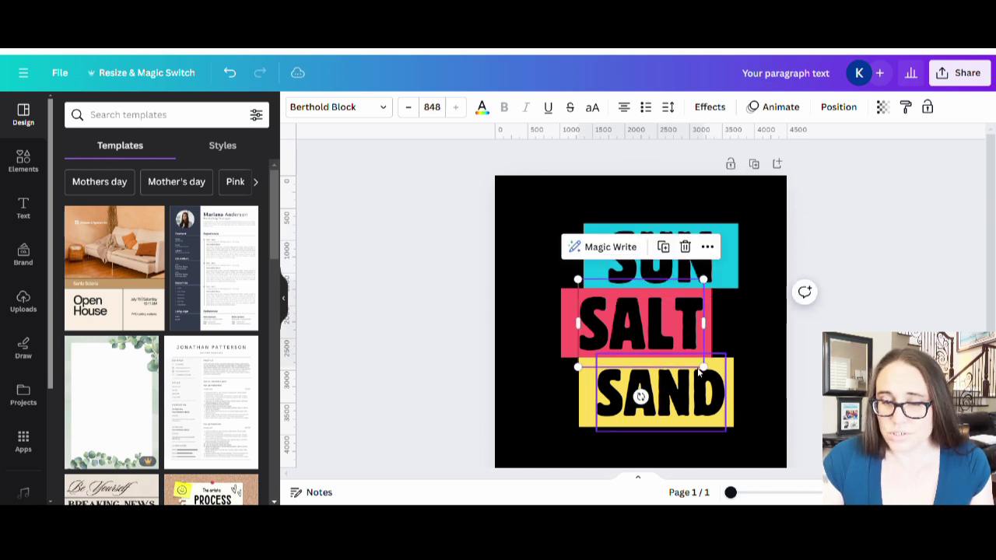
left_click_drag(680, 389, 680, 389)
left_click(778, 346)
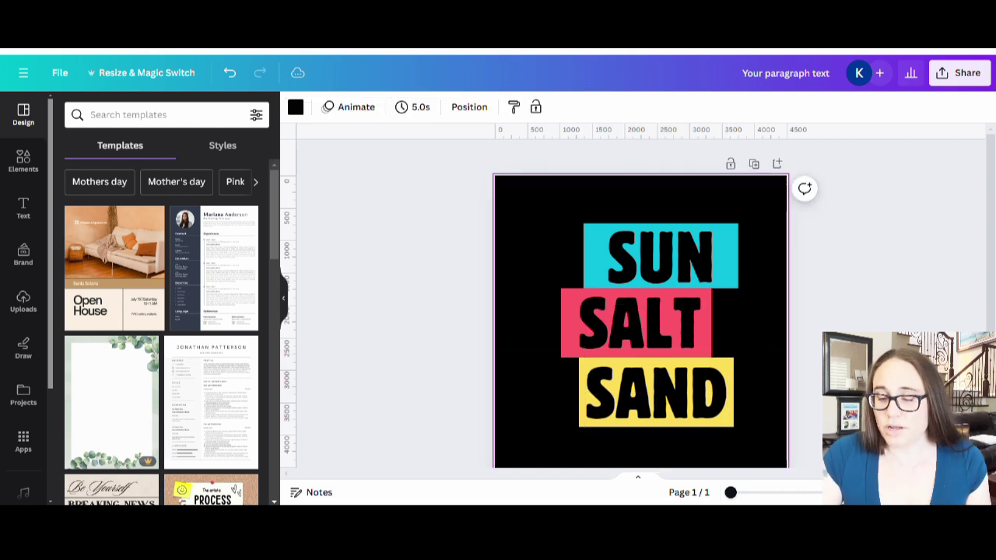
Widen the yellow bar on both sides to 2,535 px so SAND fits
left_click(730, 412)
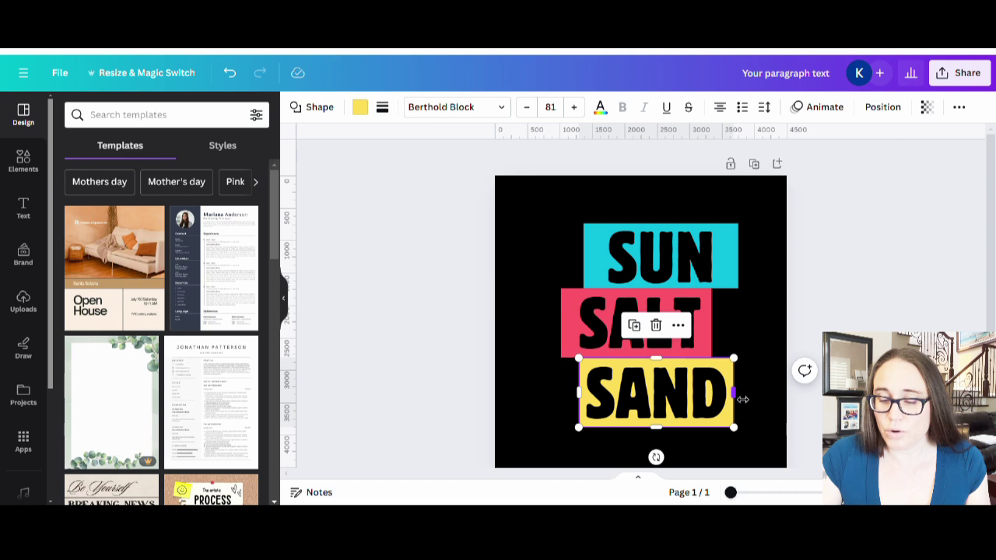
left_click_drag(738, 400, 743, 400)
left_click_drag(579, 393, 574, 394)
left_click(813, 318)
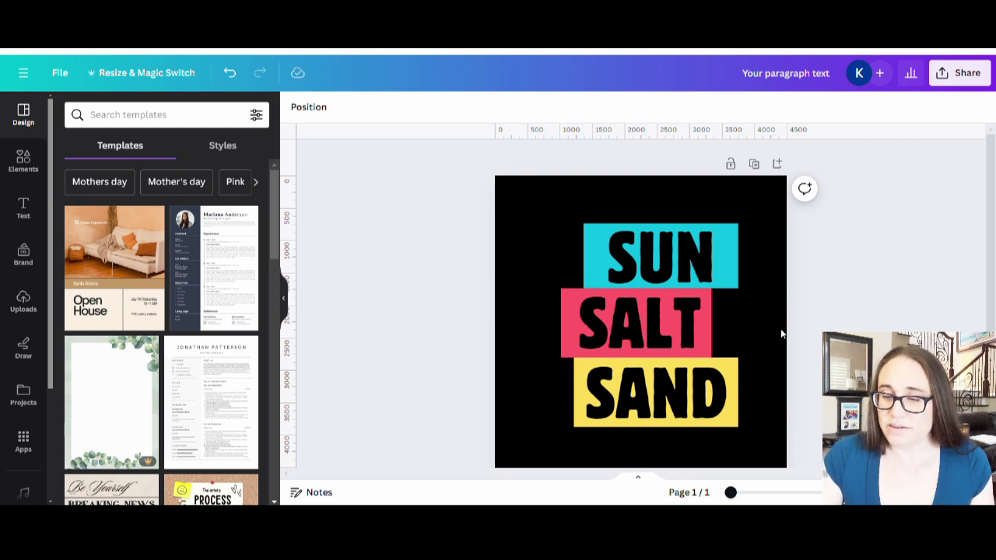
Set SALT's letter spacing to 39 and nudge it into position
left_click(678, 319)
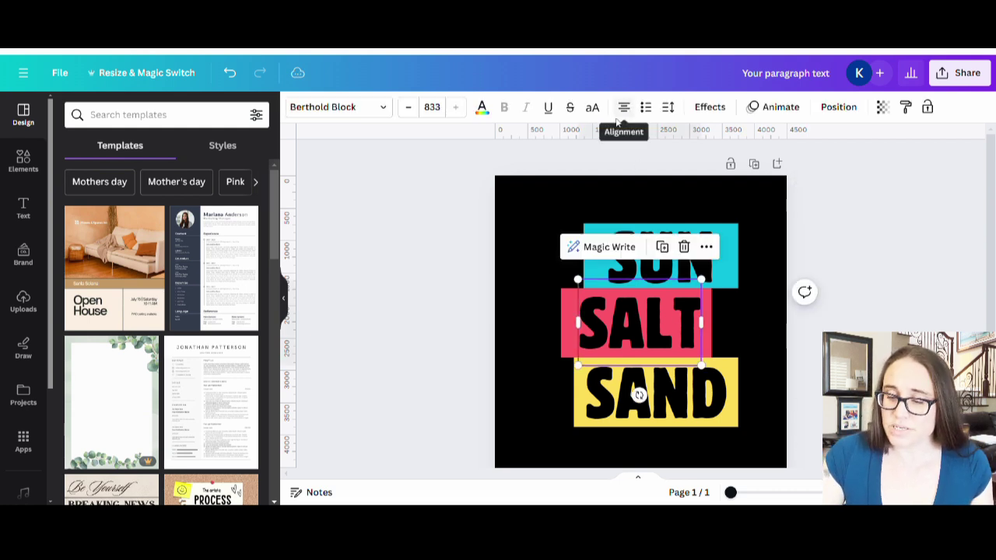
left_click(674, 109)
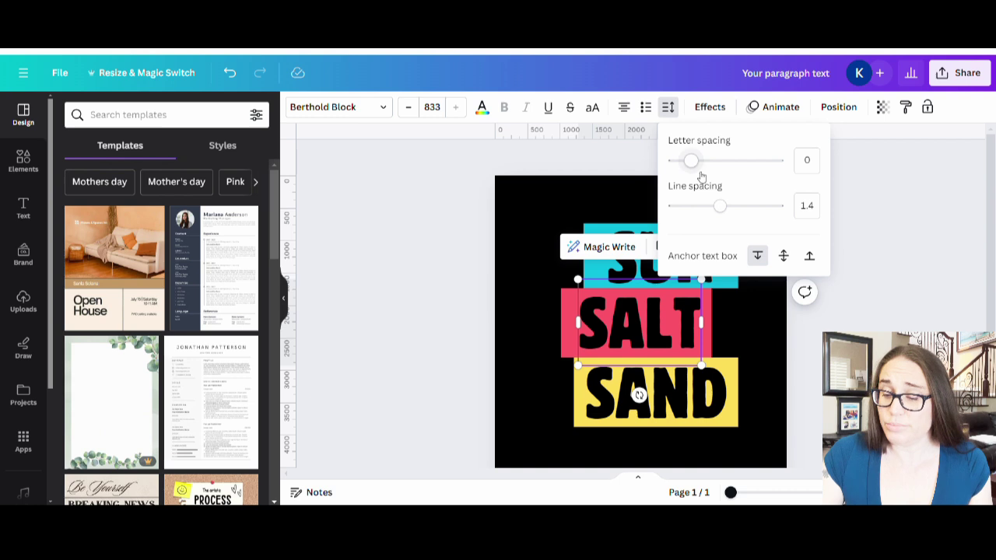
left_click_drag(694, 166, 698, 169)
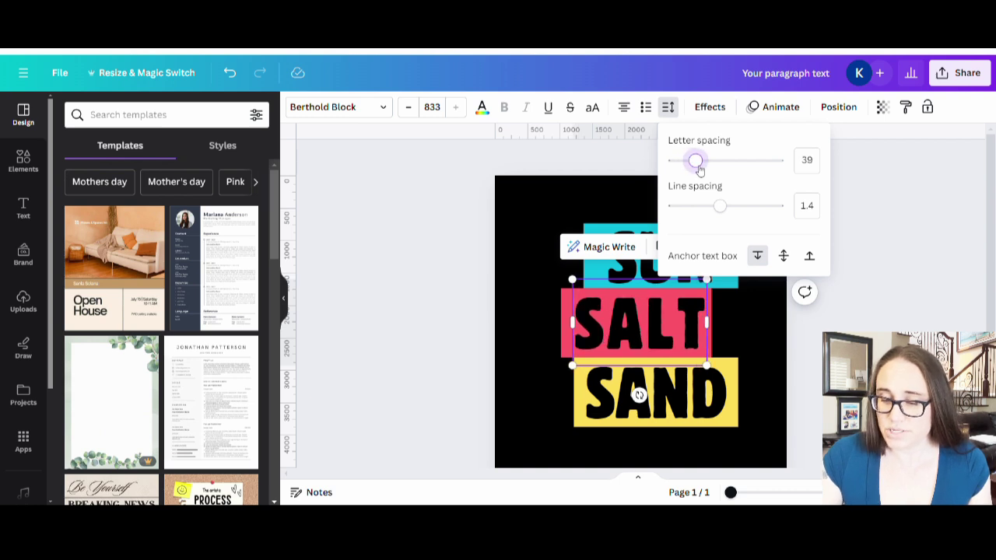
left_click(619, 330)
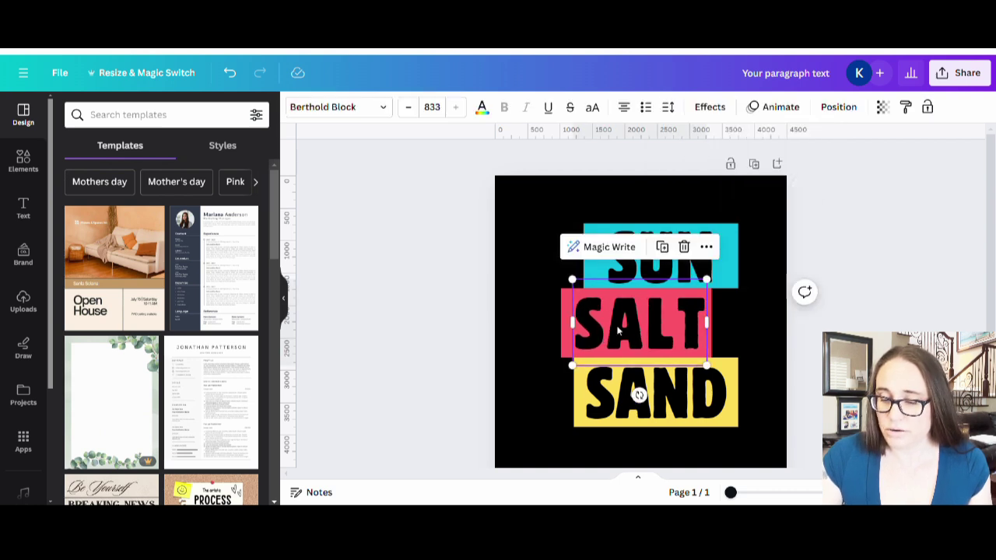
left_click_drag(615, 330, 620, 332)
key("Escape")
Widen SUN's letter spacing to 93 across the cyan bar
left_click(680, 252)
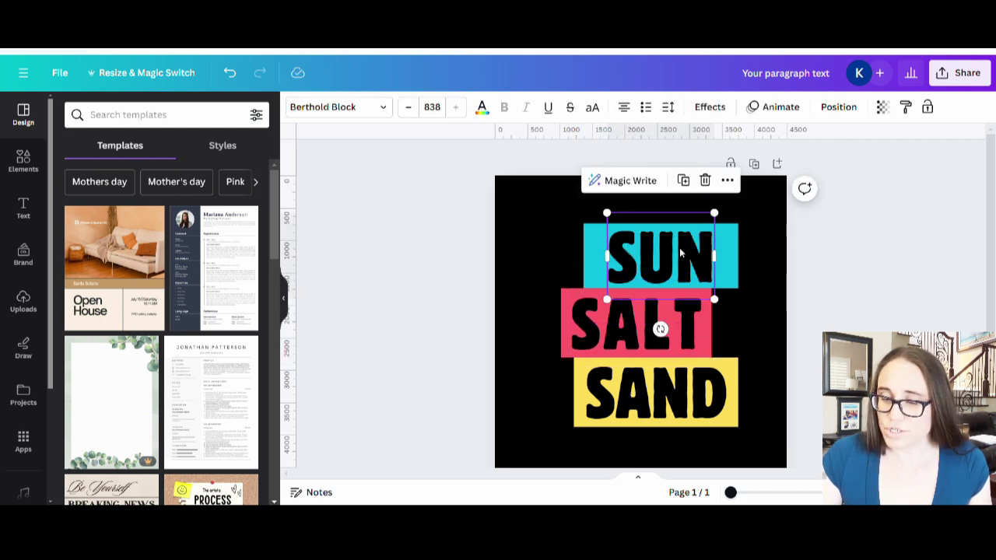
left_click(668, 107)
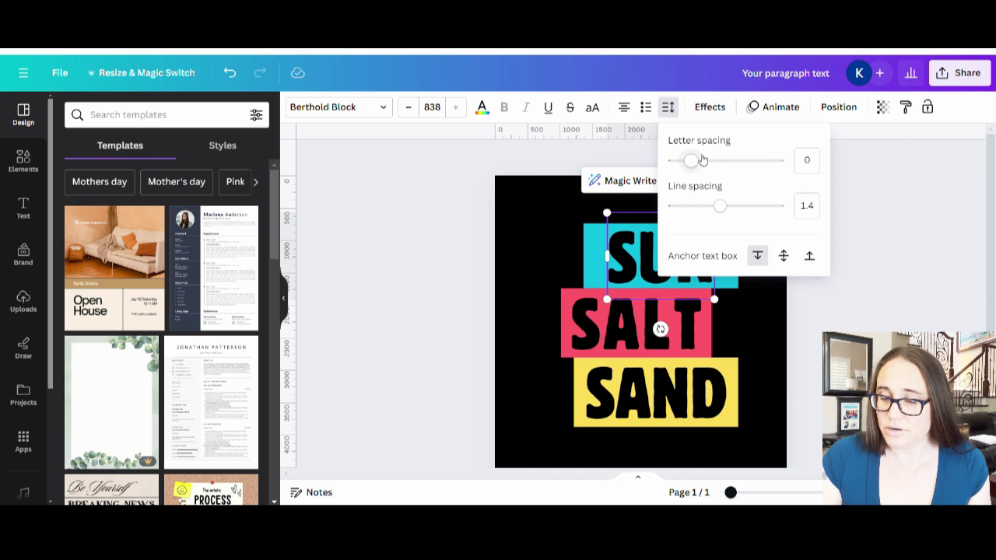
left_click_drag(691, 160, 709, 161)
Narrow the SUN text box from both sides to a width of 2,215
left_click(818, 371)
left_click(819, 371)
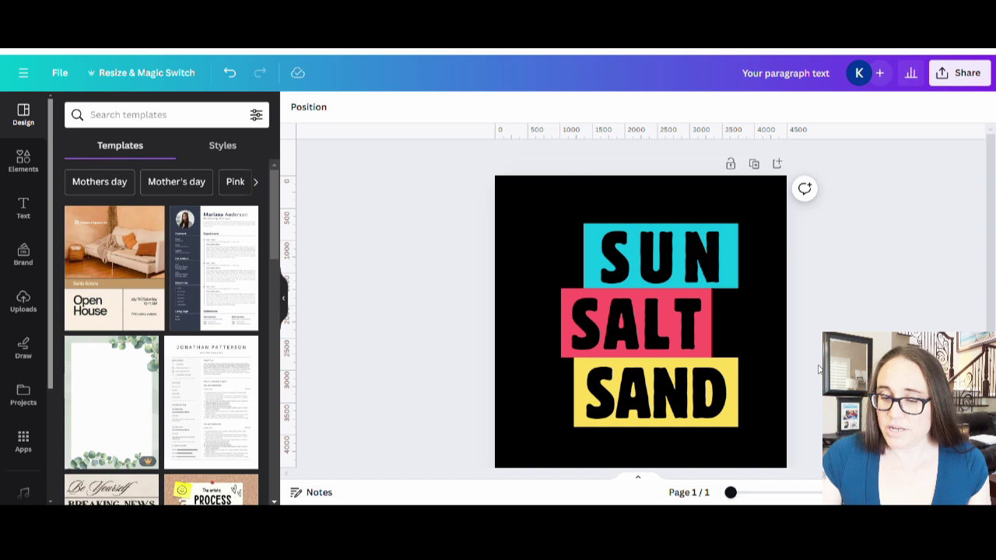
left_click(691, 257)
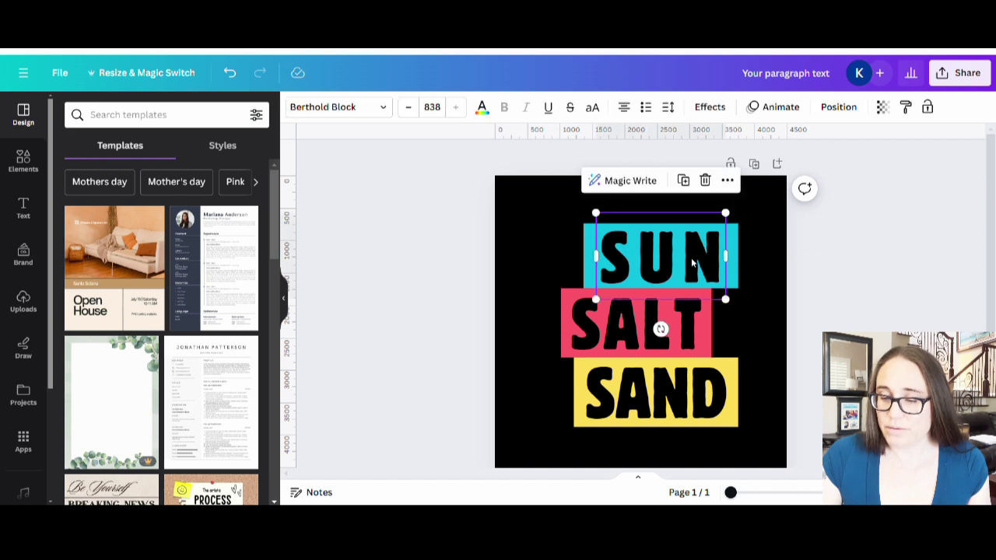
left_click(813, 286)
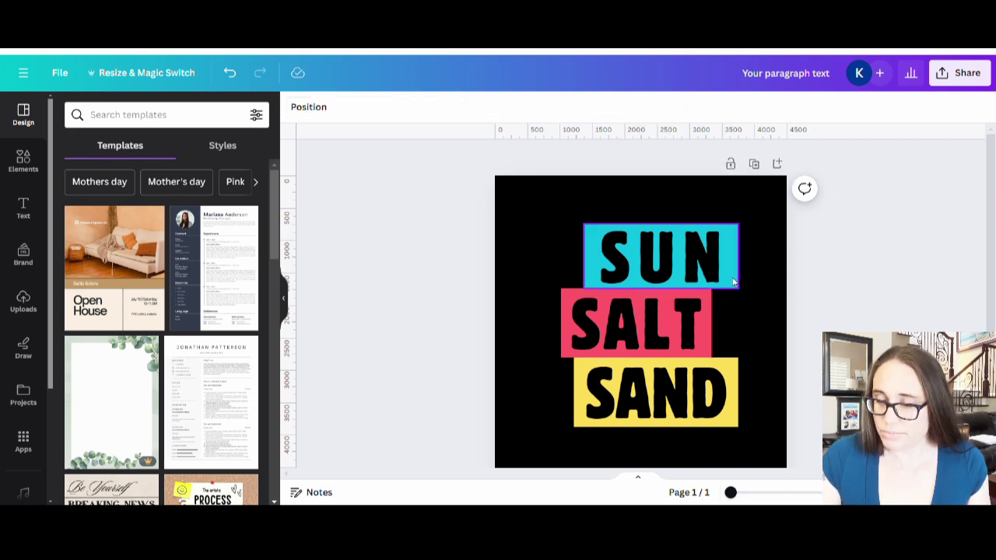
left_click(734, 282)
left_click_drag(735, 257, 741, 269)
left_click(741, 269)
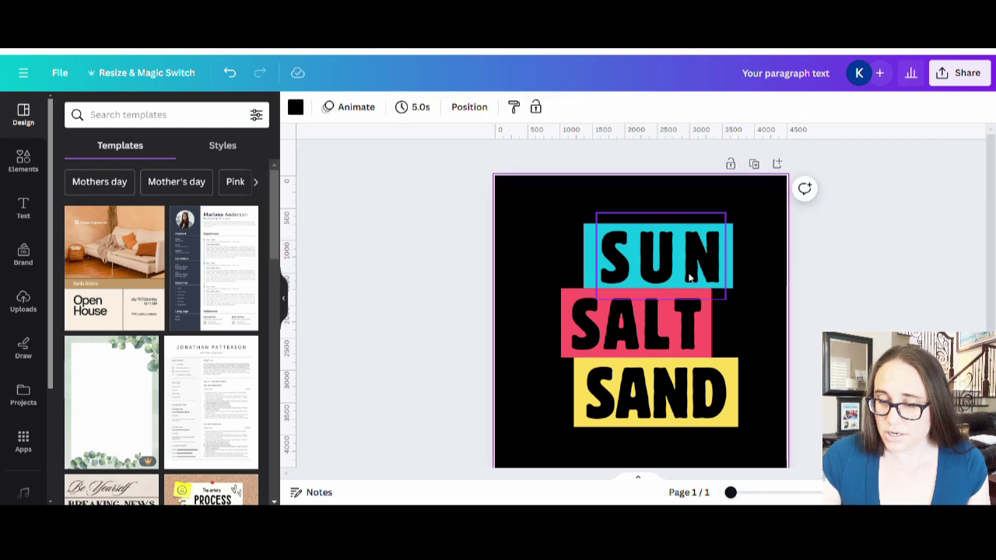
left_click(586, 256)
left_click_drag(593, 265, 597, 265)
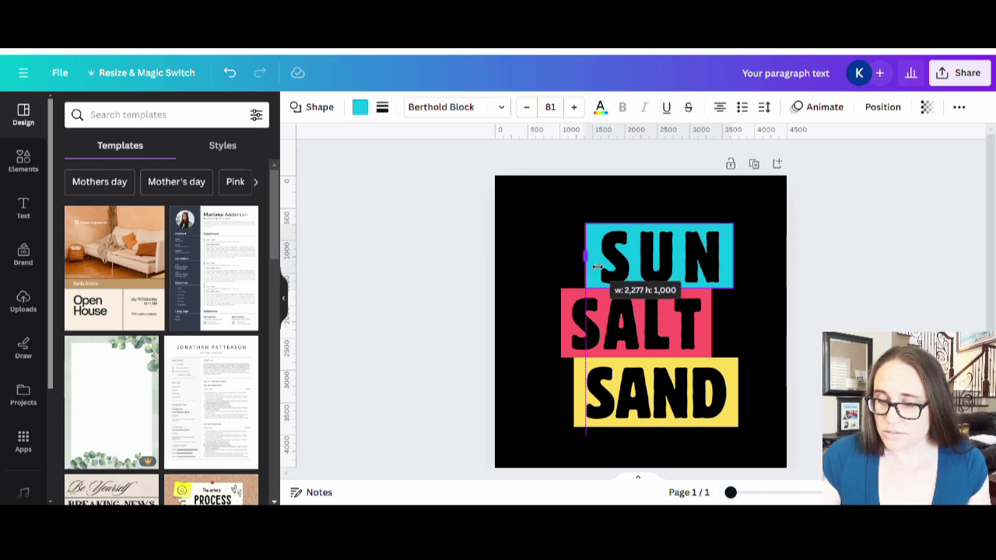
left_click_drag(597, 267, 589, 257)
left_click(911, 291)
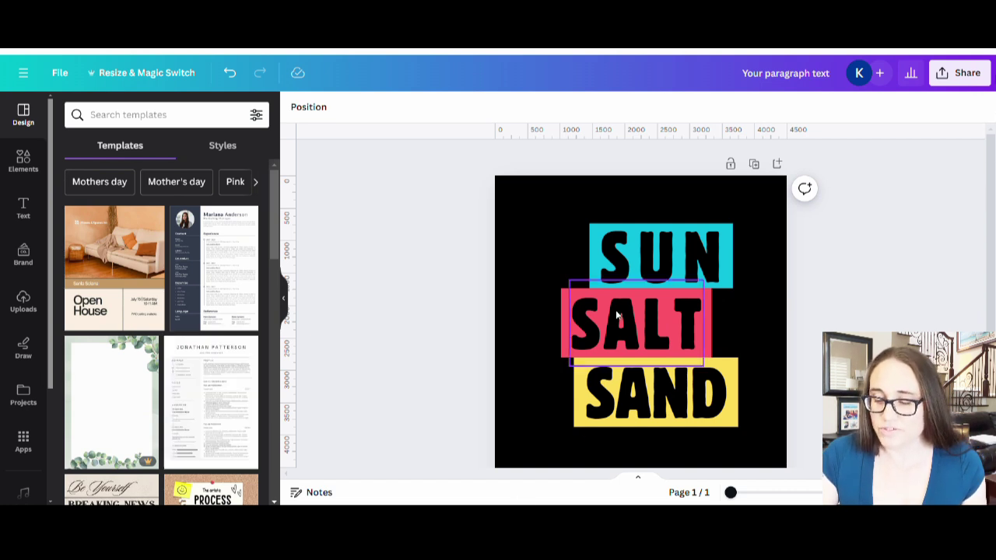
Shift the SAND block slightly to the right, then clear the selection
left_click_drag(707, 393, 723, 395)
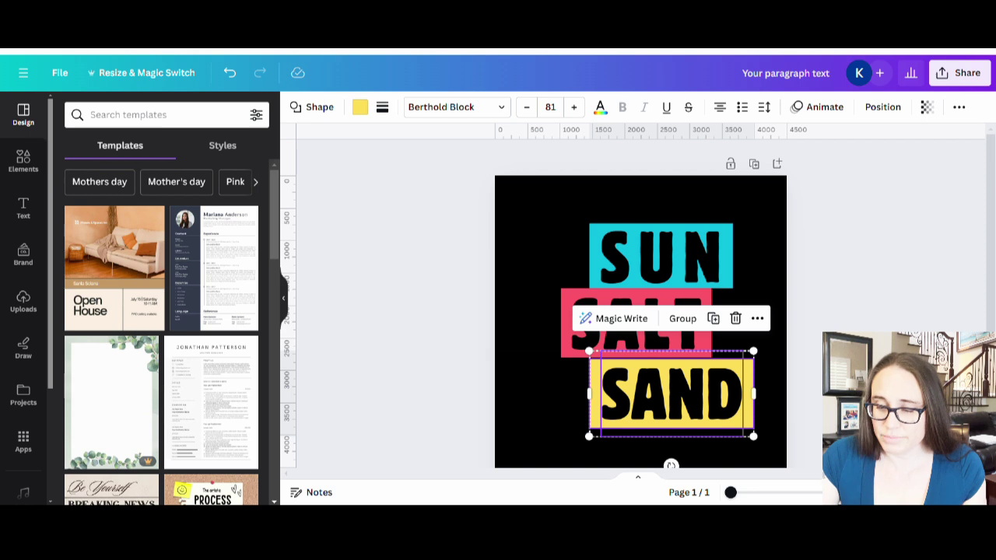
left_click(862, 316)
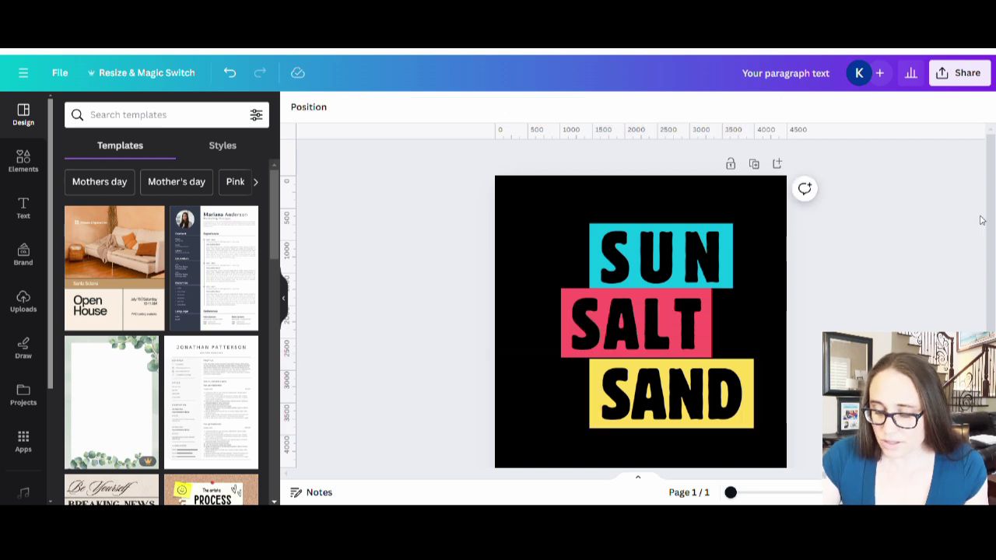
left_click(750, 424)
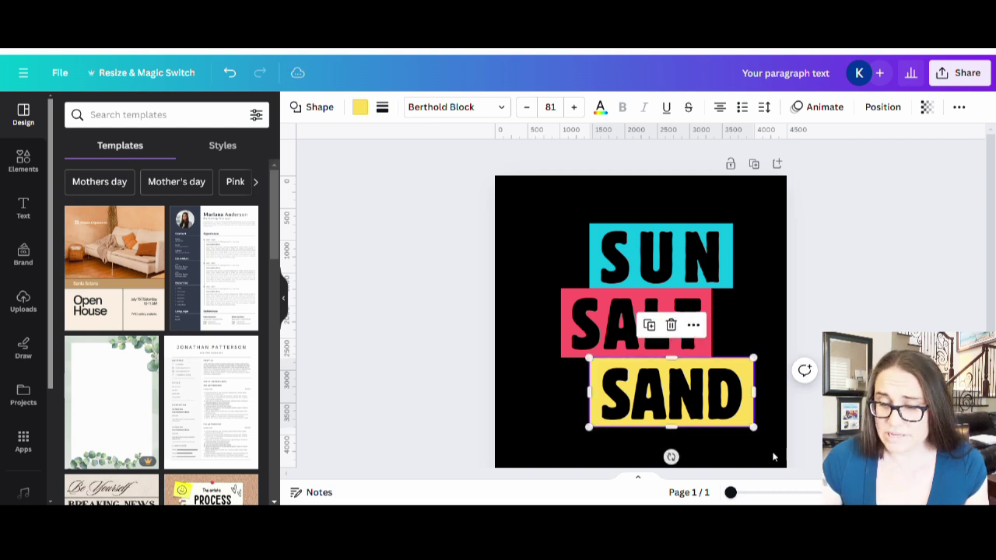
left_click(696, 405)
left_click(696, 404)
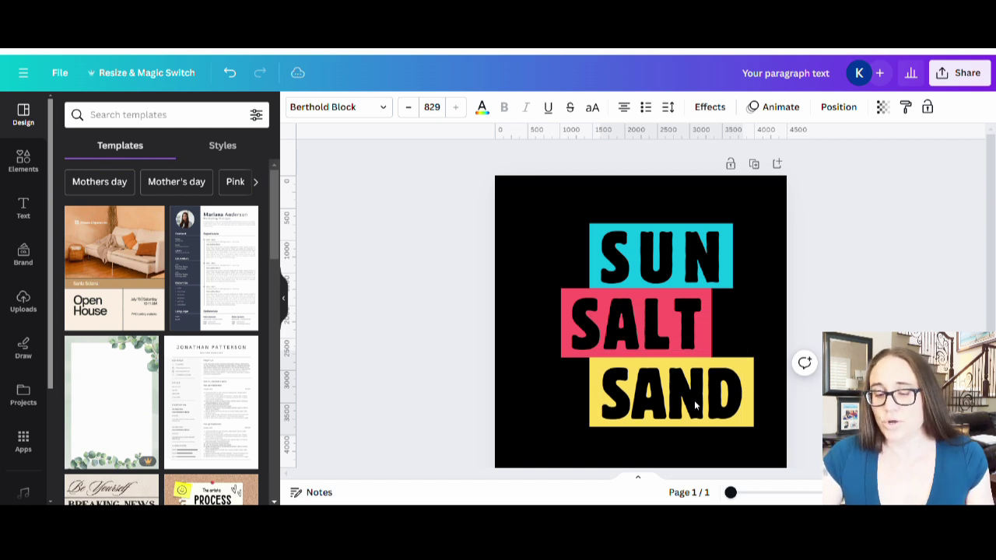
left_click(696, 405)
key("Escape")
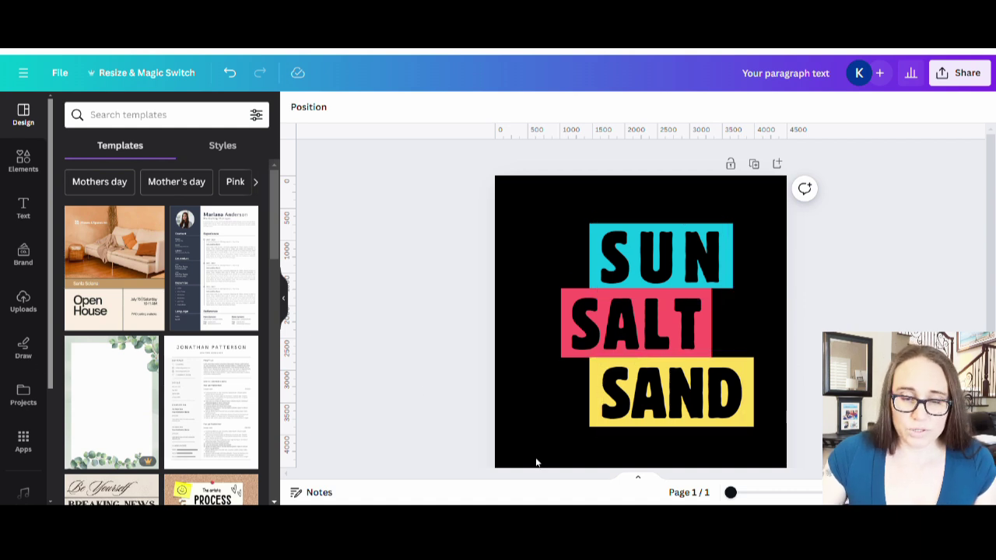
Search Elements for PALM TREE and add the palm tree silhouette graphic
left_click(24, 165)
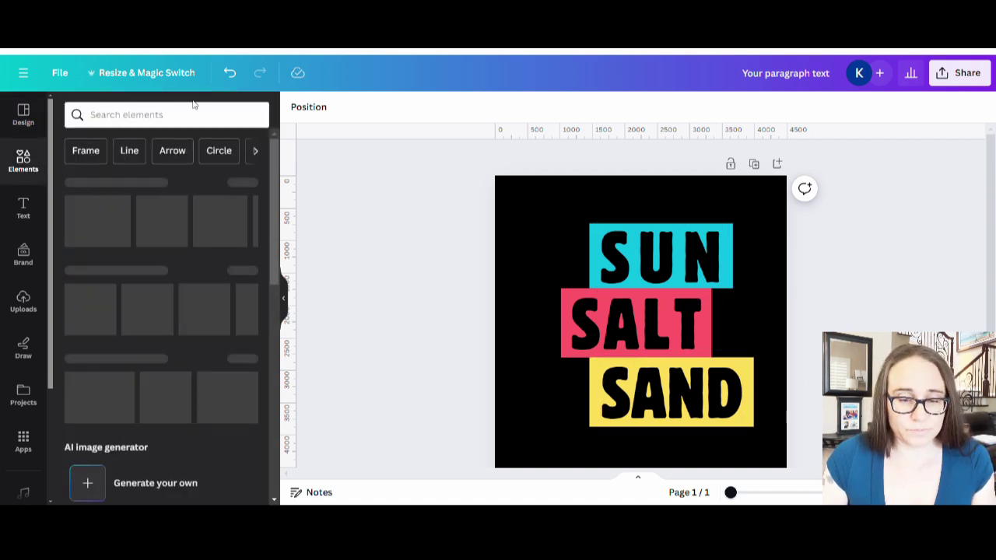
left_click(185, 115)
type("PALM TREE")
key("Return")
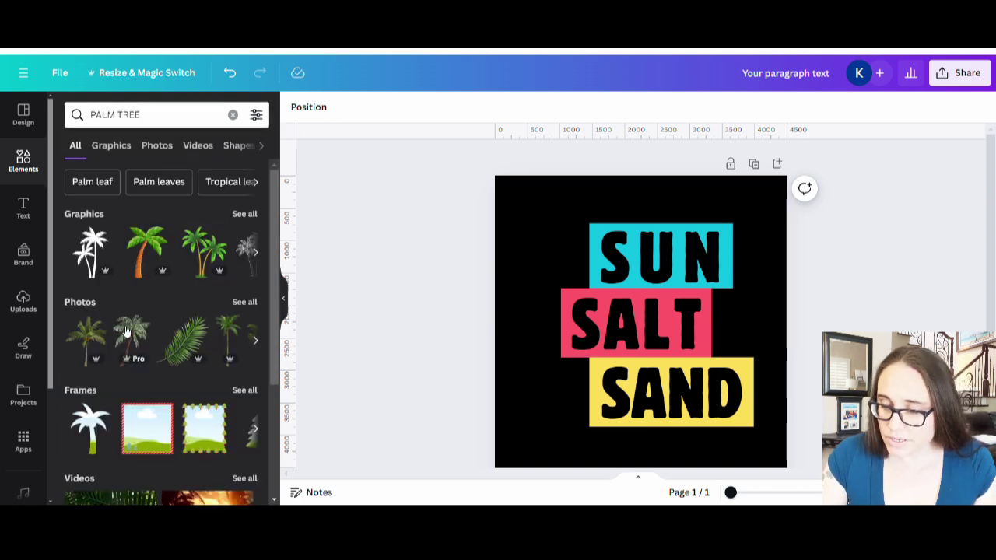
left_click(113, 267)
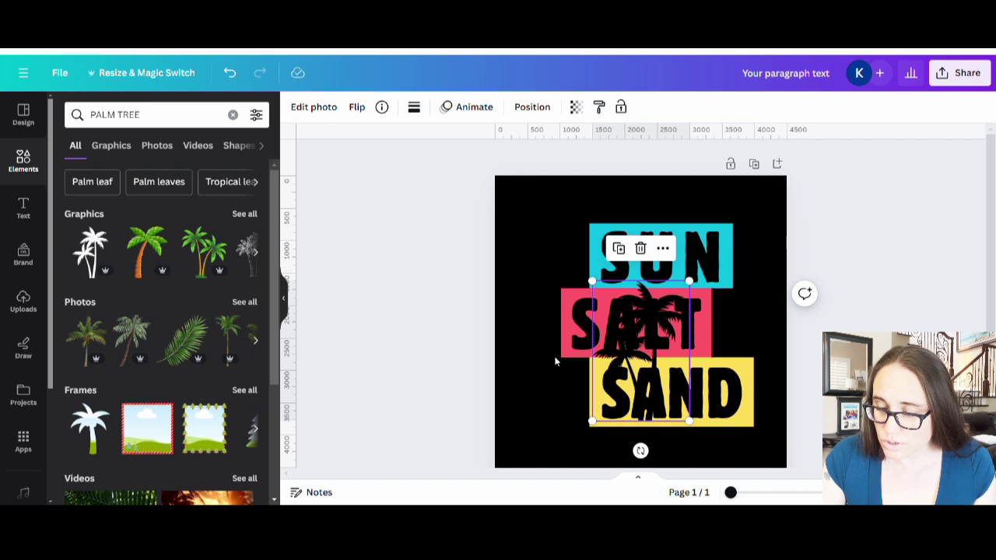
Position and enlarge the palm tree so it stretches over SUN, SALT and SAND
left_click_drag(639, 350, 647, 354)
left_click_drag(689, 288, 728, 237)
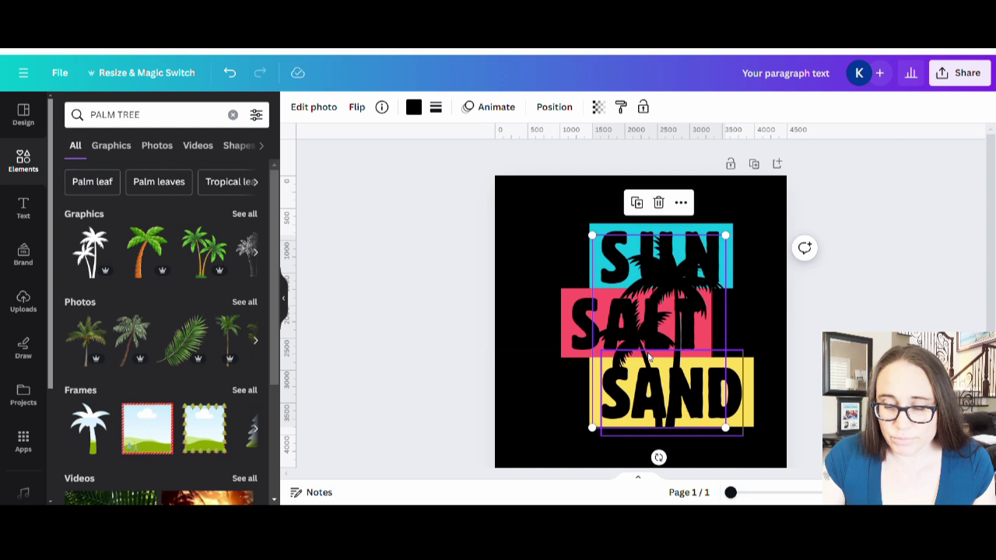
left_click(840, 275)
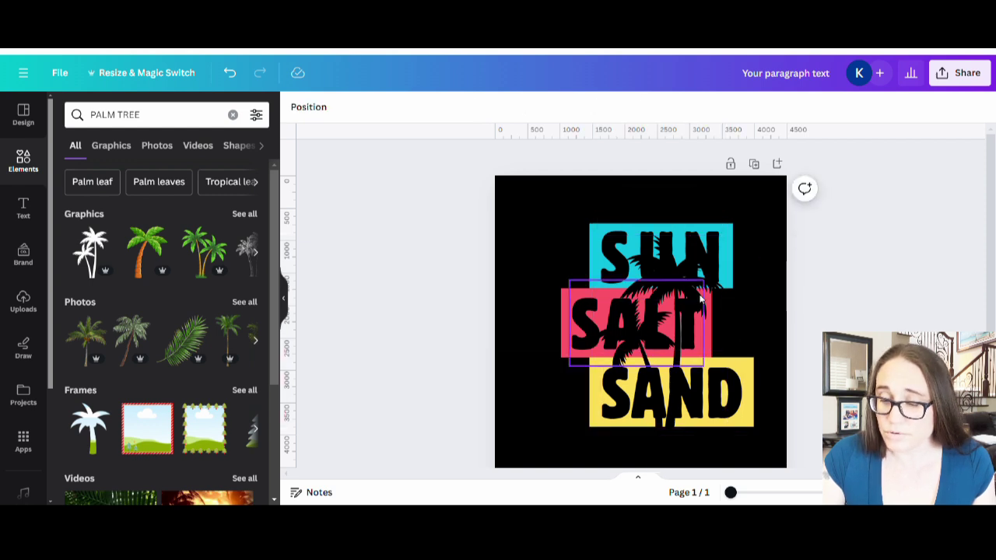
left_click(657, 404)
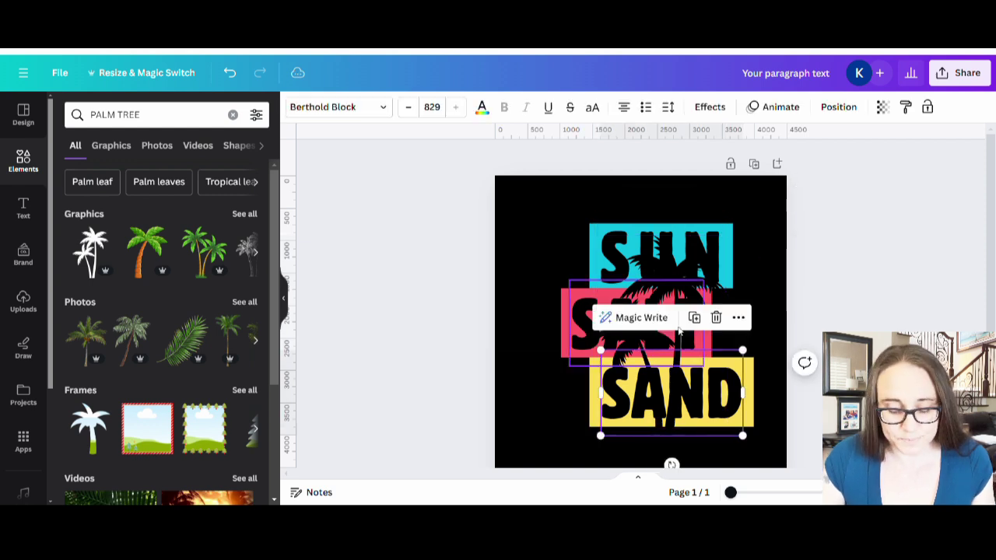
left_click(695, 273)
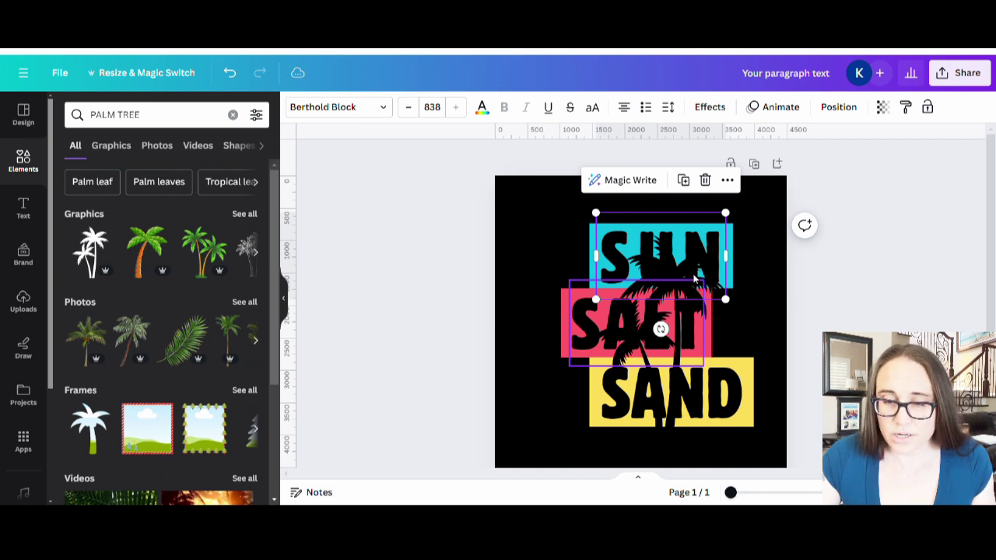
left_click(814, 263)
left_click(702, 270)
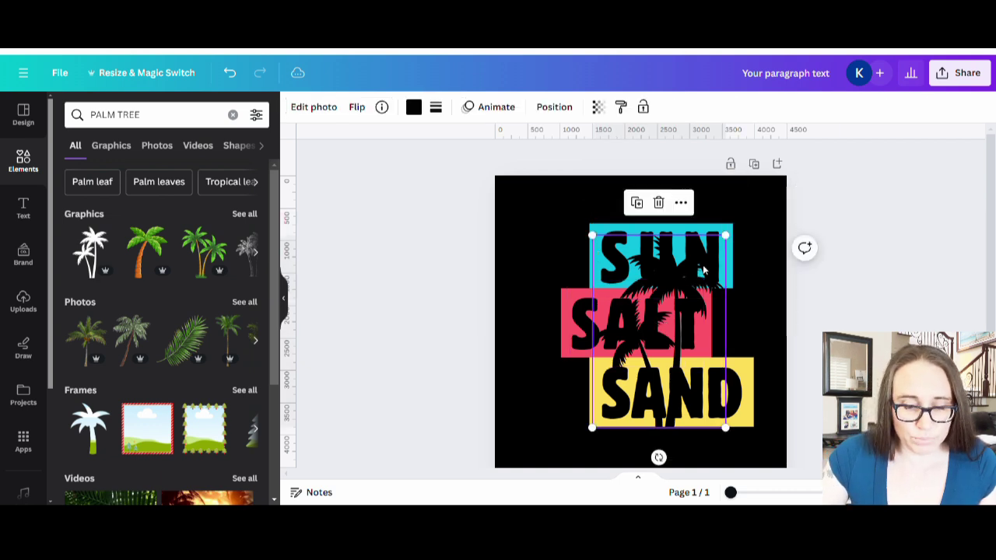
Recolour the palm tree from black to a custom purple, #B13CF8
left_click(413, 106)
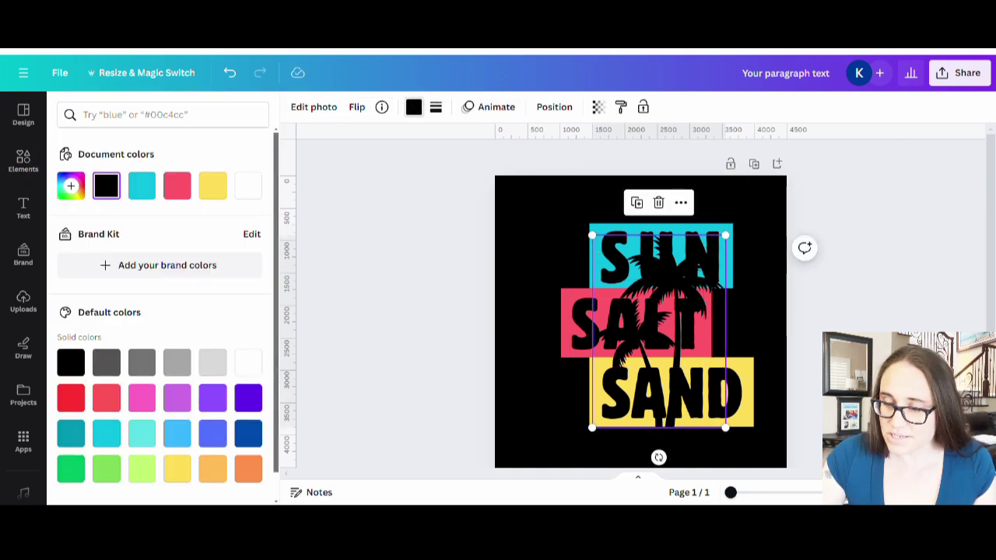
left_click(179, 398)
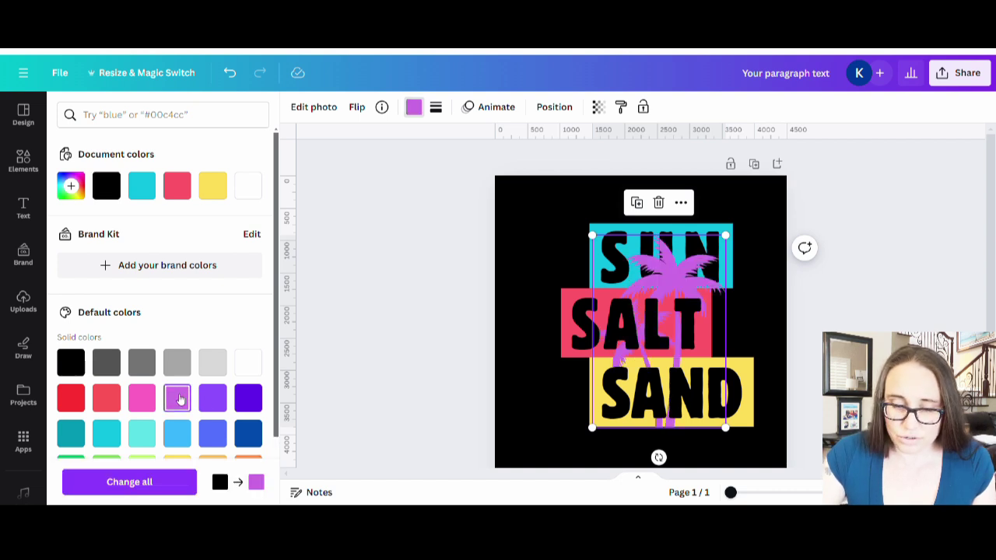
left_click(205, 401)
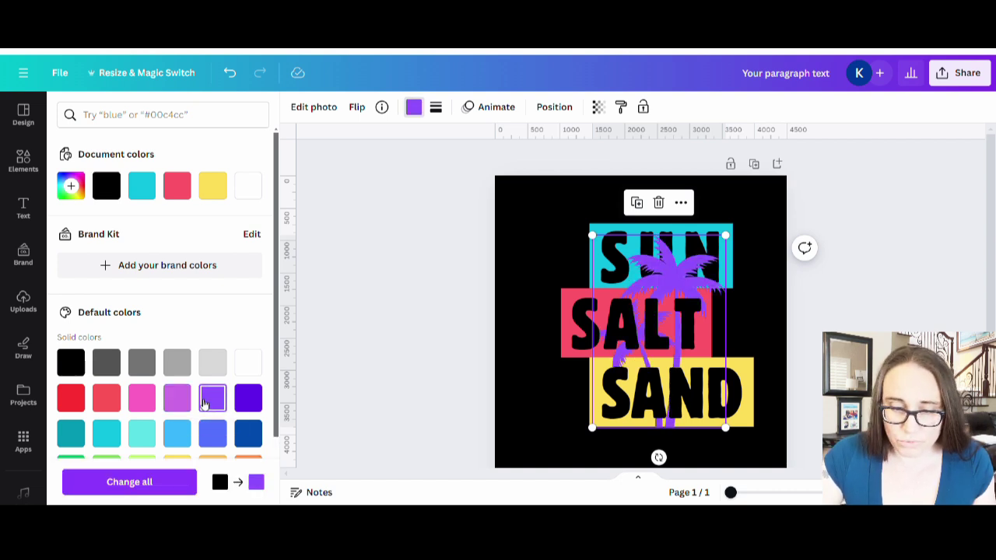
left_click(71, 187)
left_click(204, 220)
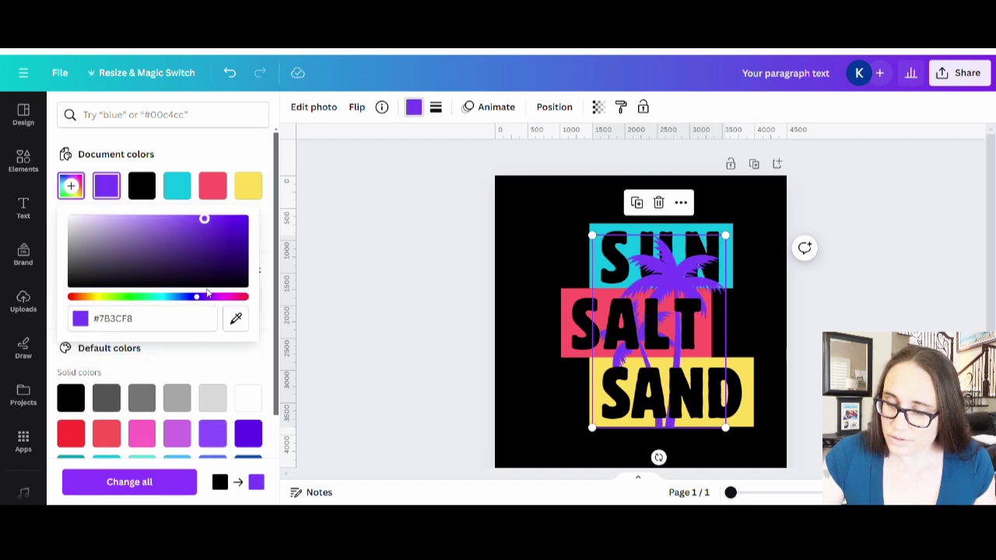
left_click(206, 298)
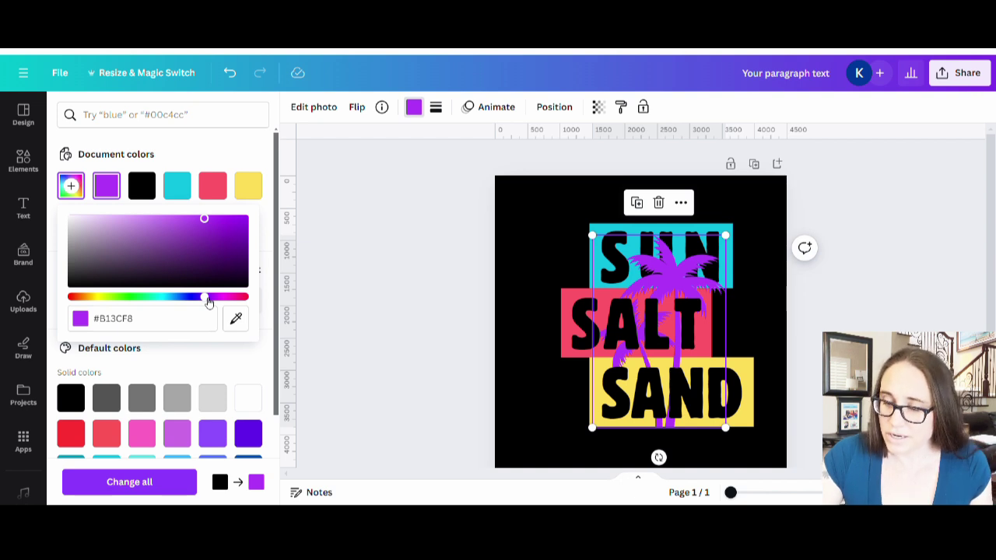
left_click(384, 325)
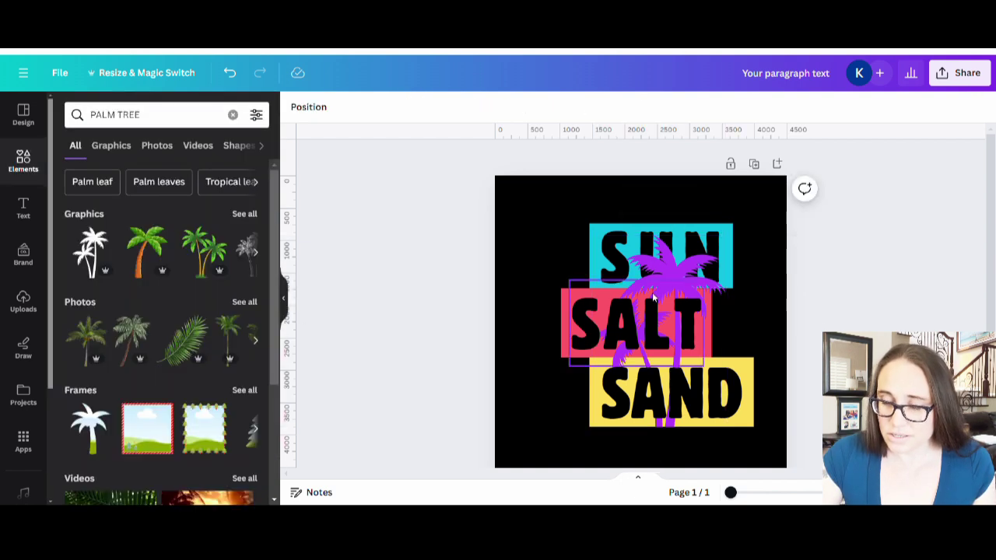
left_click(685, 266)
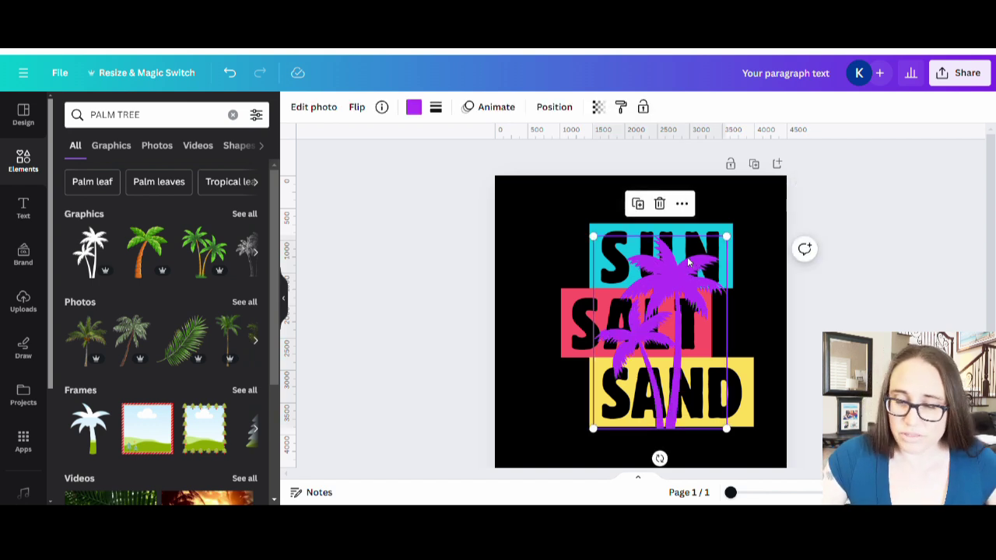
left_click(414, 107)
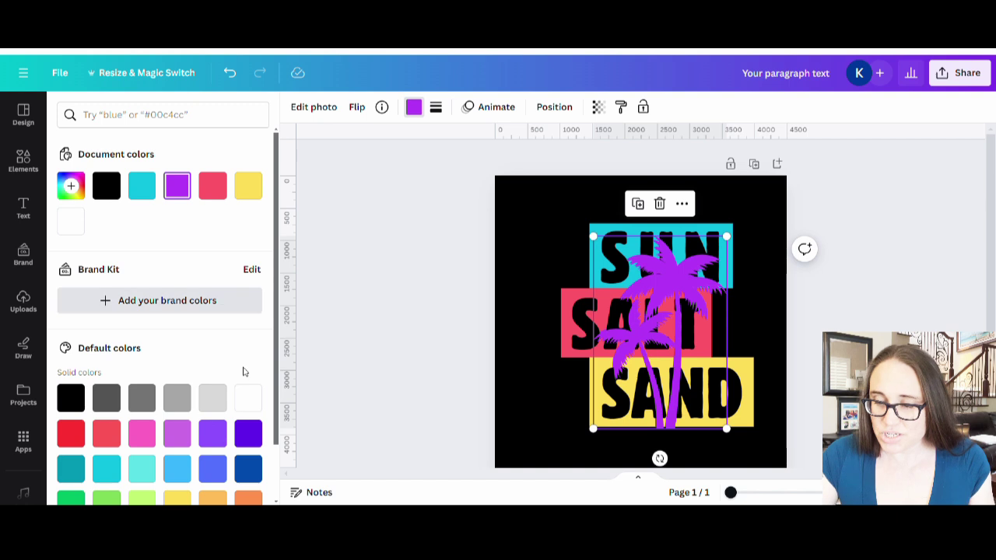
left_click(249, 398)
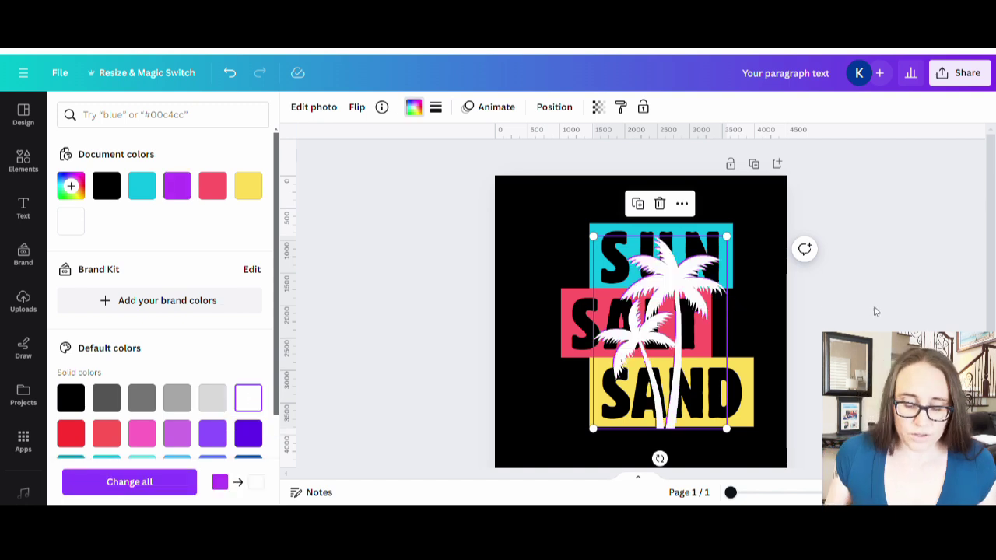
key("Escape")
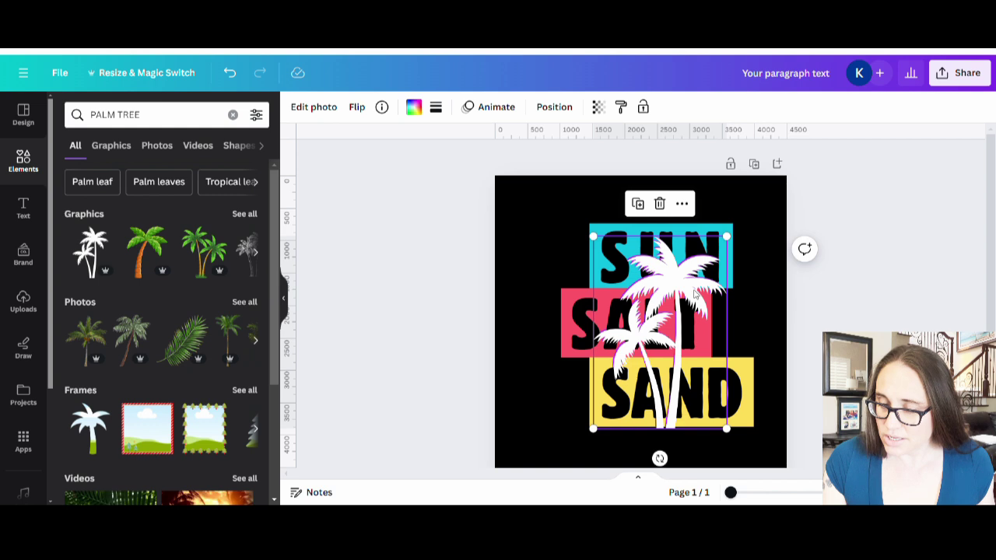
key("ctrl+[")
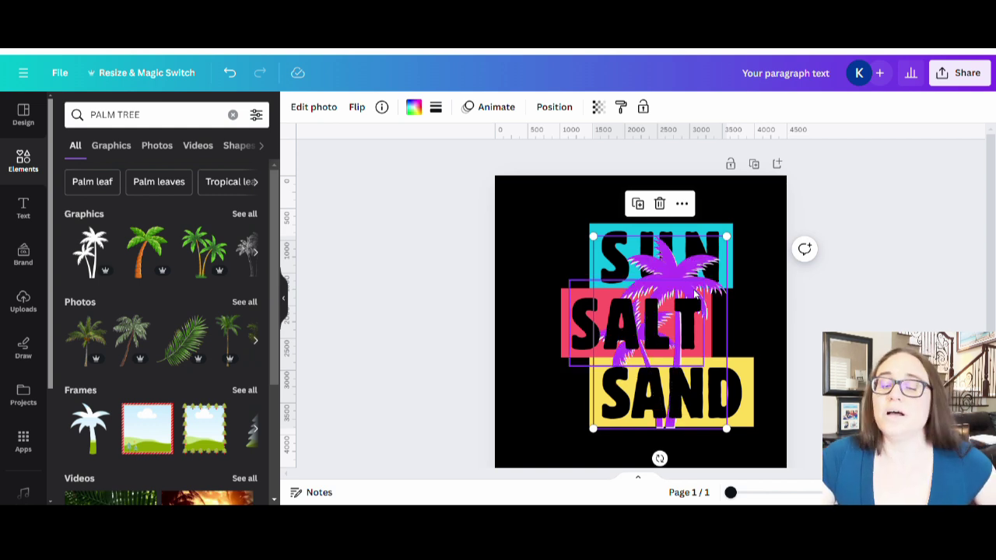
left_click(926, 270)
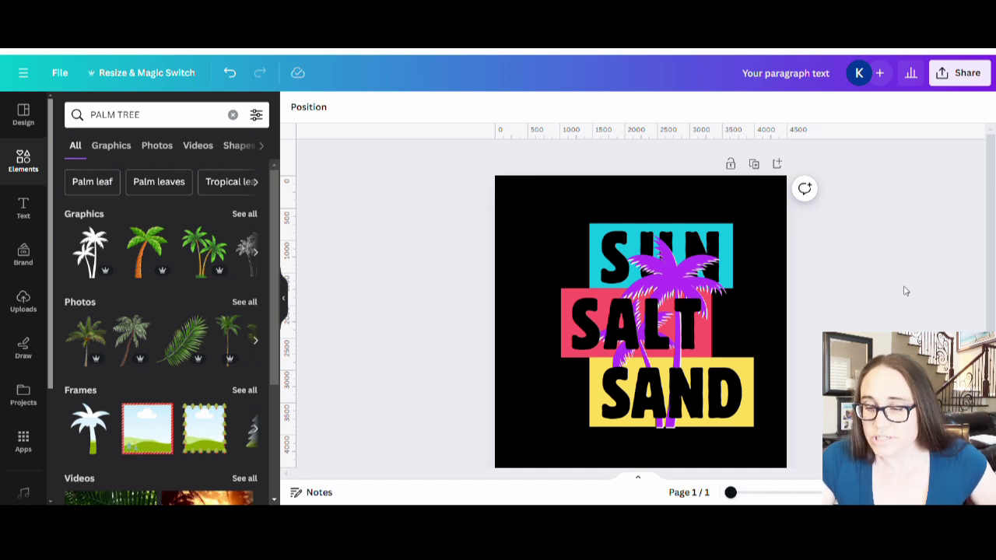
Select the black page background behind the SUN text to edit its colour
left_click(729, 239)
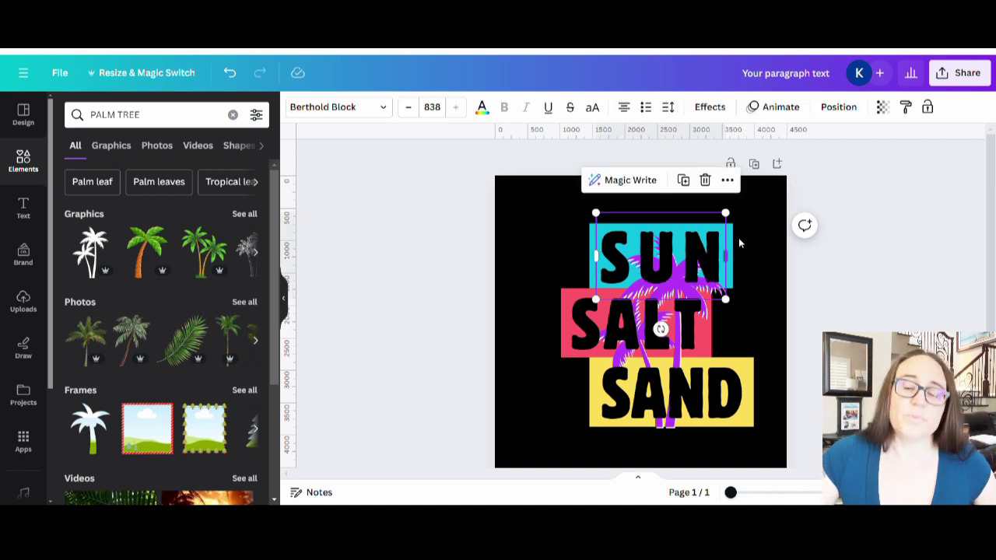
left_click(761, 302)
left_click(908, 315)
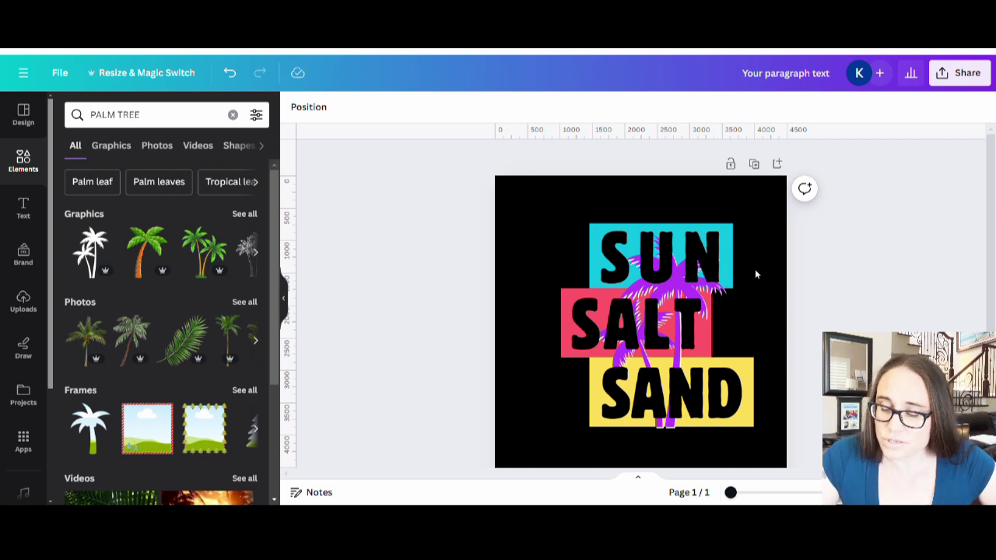
left_click(713, 258)
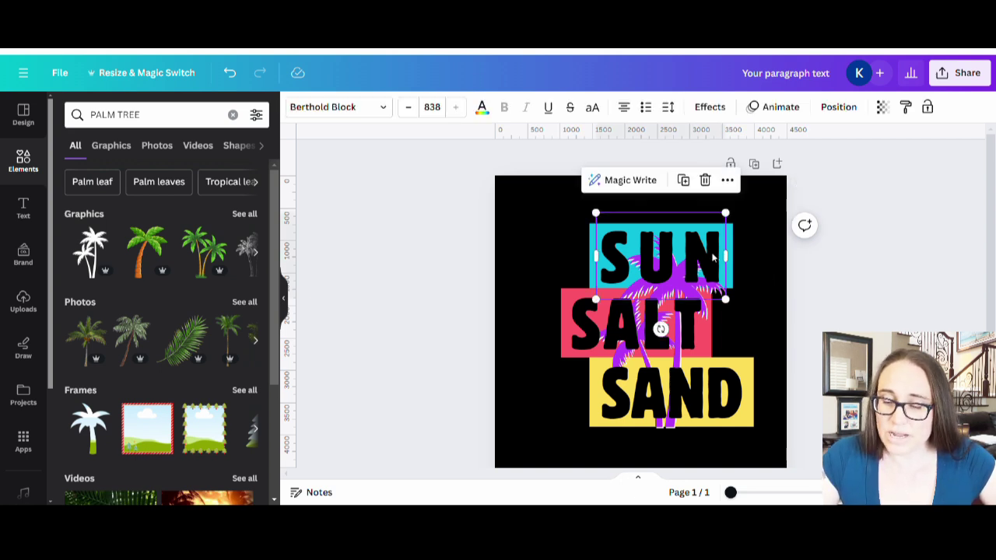
left_click(771, 200)
Turn the page background dark grey and drag SUN, SALT and SAND off the page
left_click(295, 108)
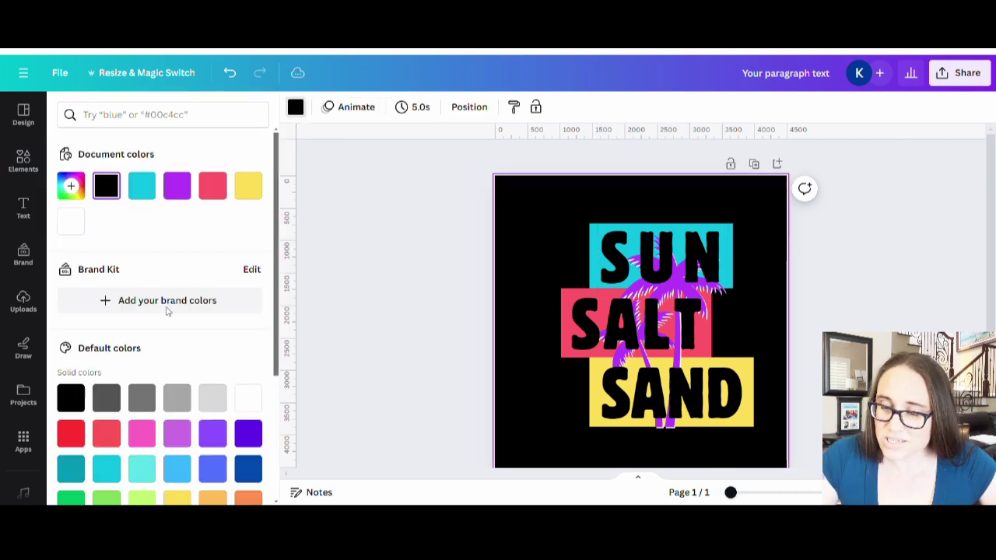
left_click(107, 398)
key("Escape")
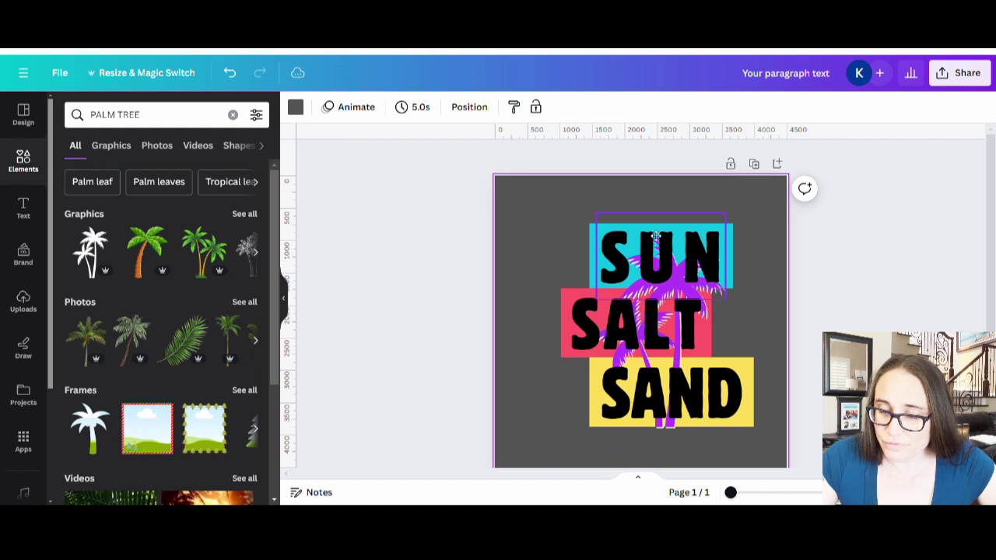
left_click_drag(641, 256, 511, 204)
left_click_drag(641, 340, 517, 328)
left_click_drag(601, 403, 520, 478)
Move the hidden white palm off the page, then enlarge and recentre the purple palm
left_click(666, 269)
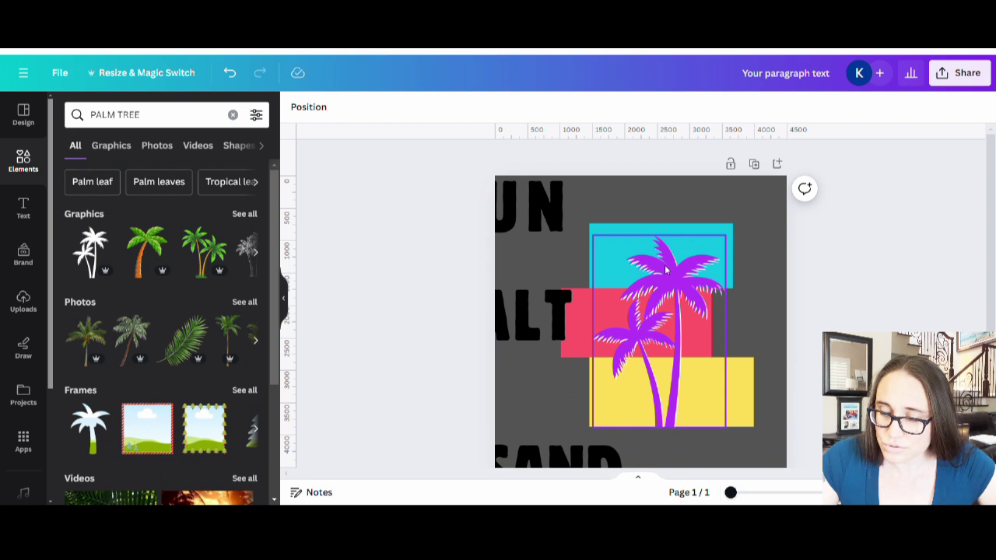
left_click_drag(676, 300, 712, 269)
left_click(658, 424)
left_click_drag(657, 424, 404, 397)
left_click_drag(704, 293, 666, 326)
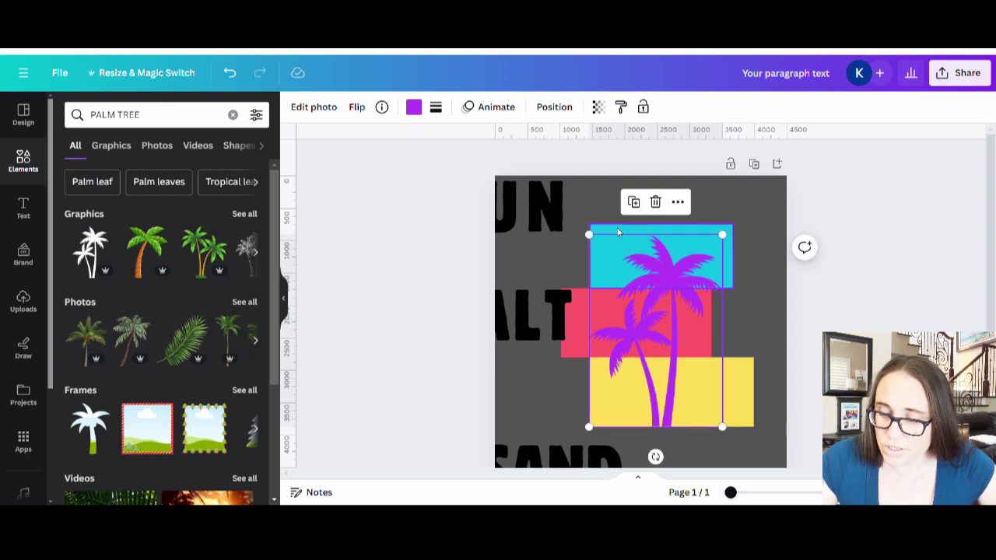
left_click_drag(597, 242, 548, 227)
left_click_drag(615, 276, 647, 288)
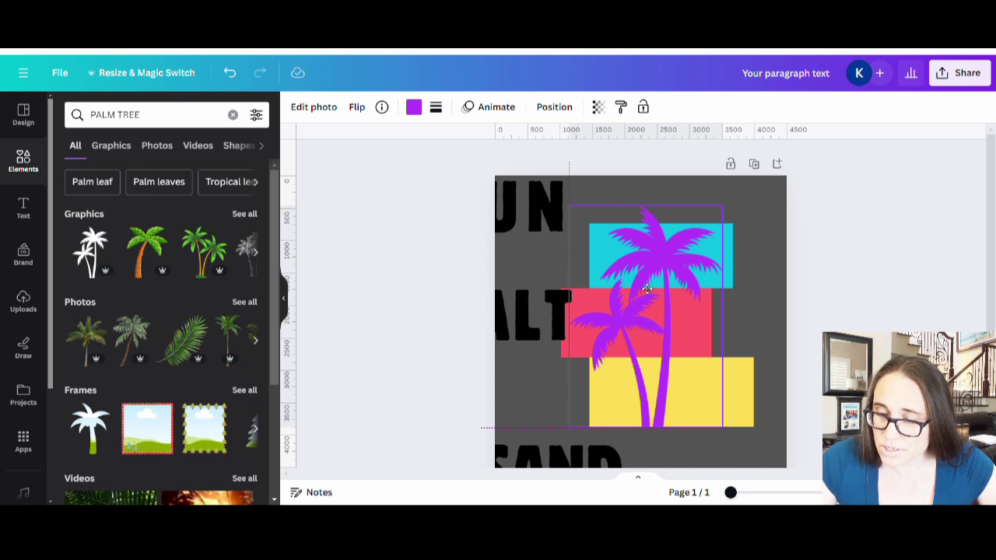
left_click_drag(647, 288, 647, 291)
key("Escape")
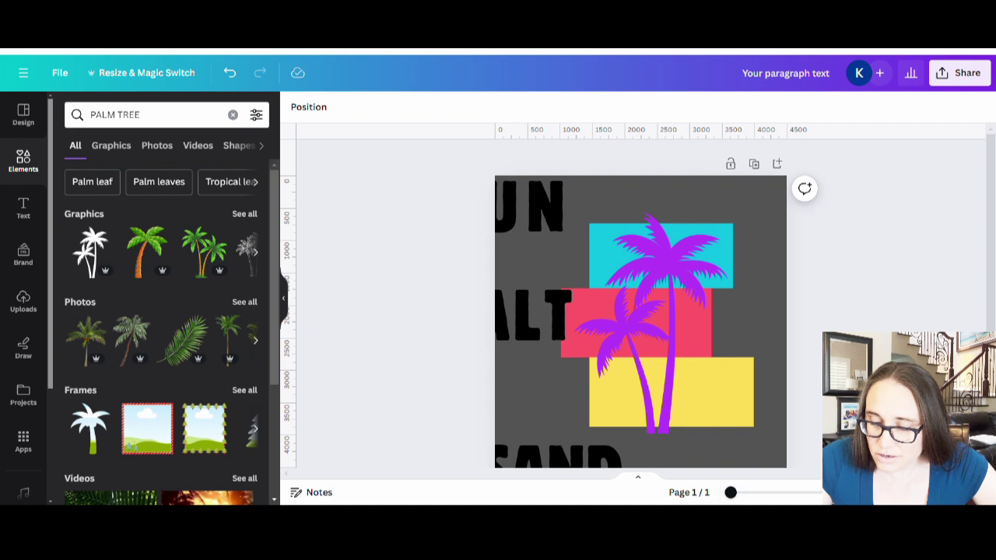
left_click(700, 329)
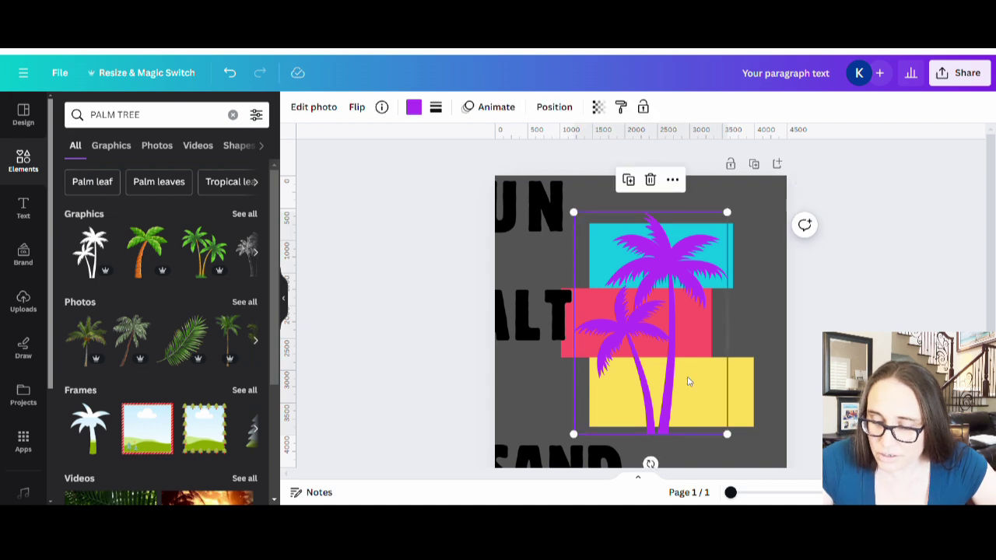
double_click(687, 380)
left_click_drag(740, 442, 734, 428)
key("Escape")
key("Escape")
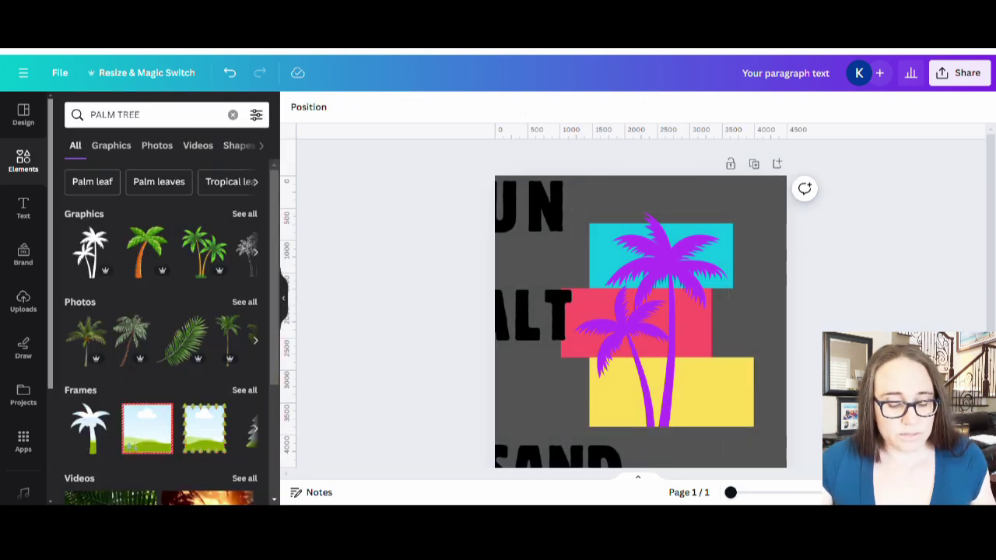
left_click(680, 326)
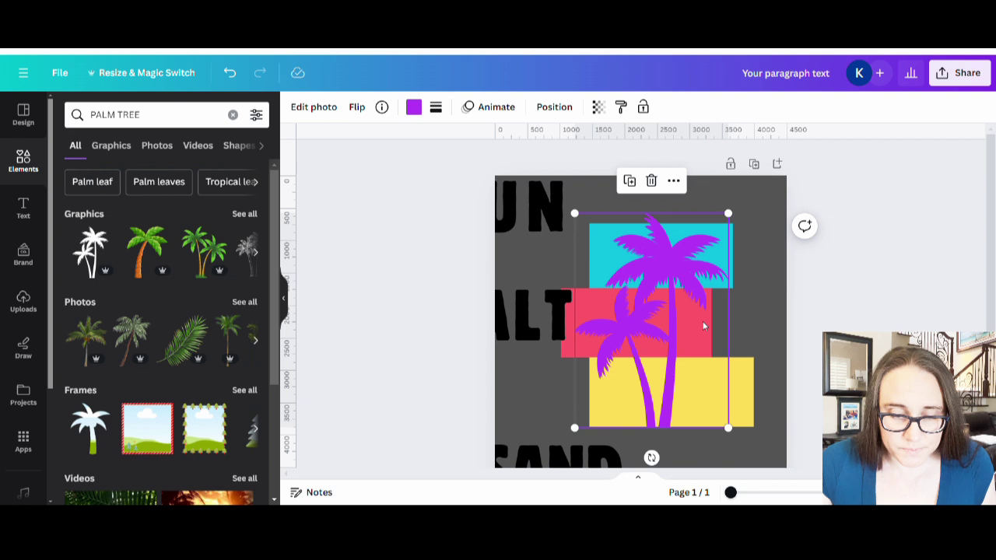
left_click(413, 107)
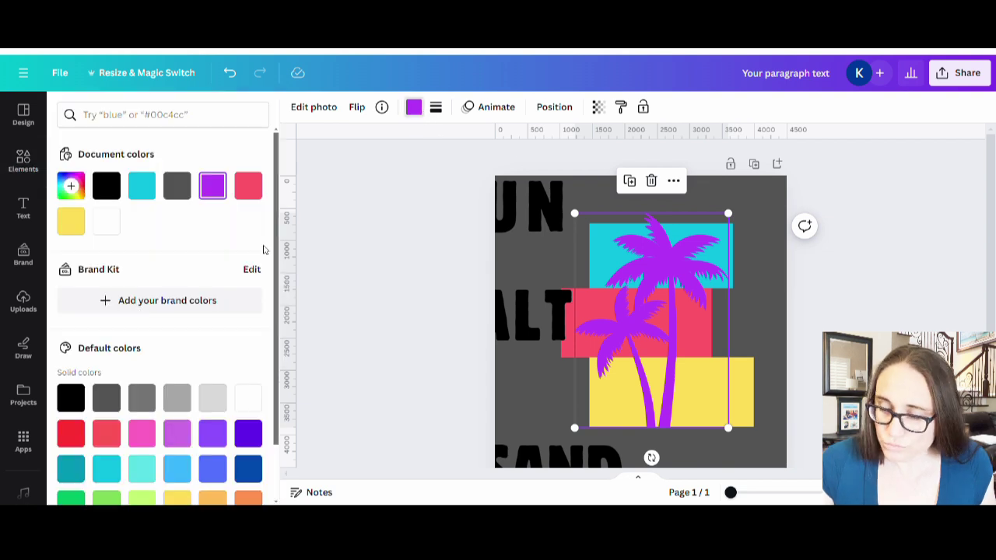
left_click(109, 222)
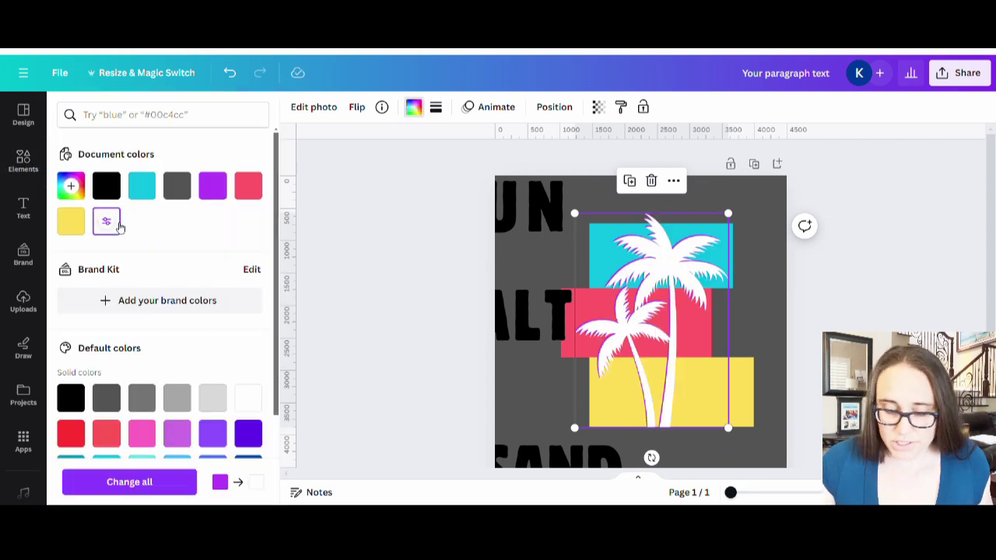
left_click(692, 322)
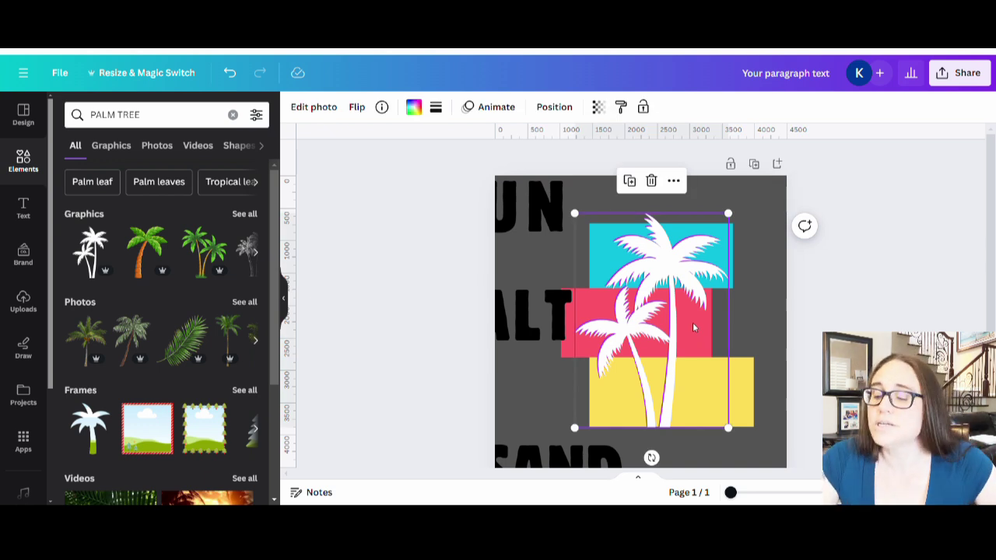
key("ctrl+z")
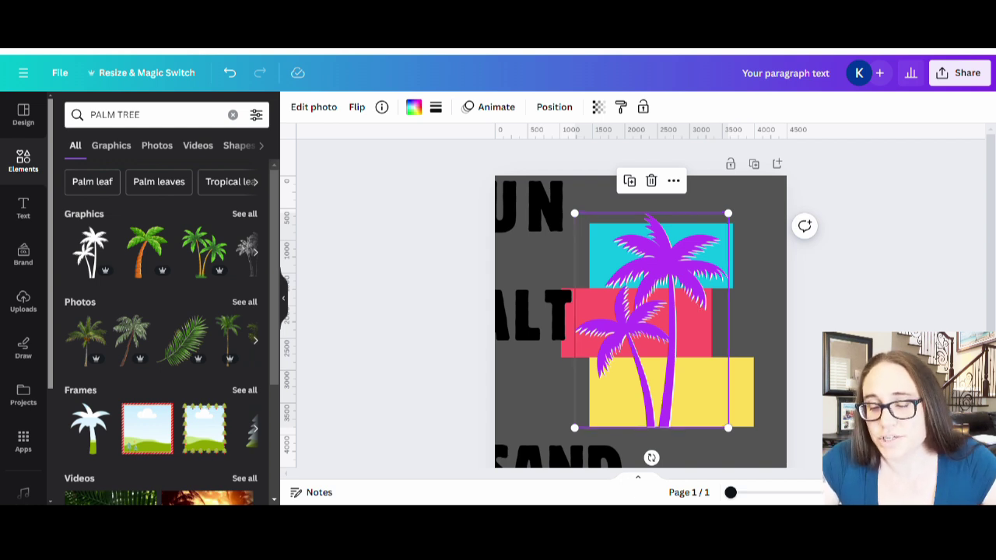
left_click(649, 273)
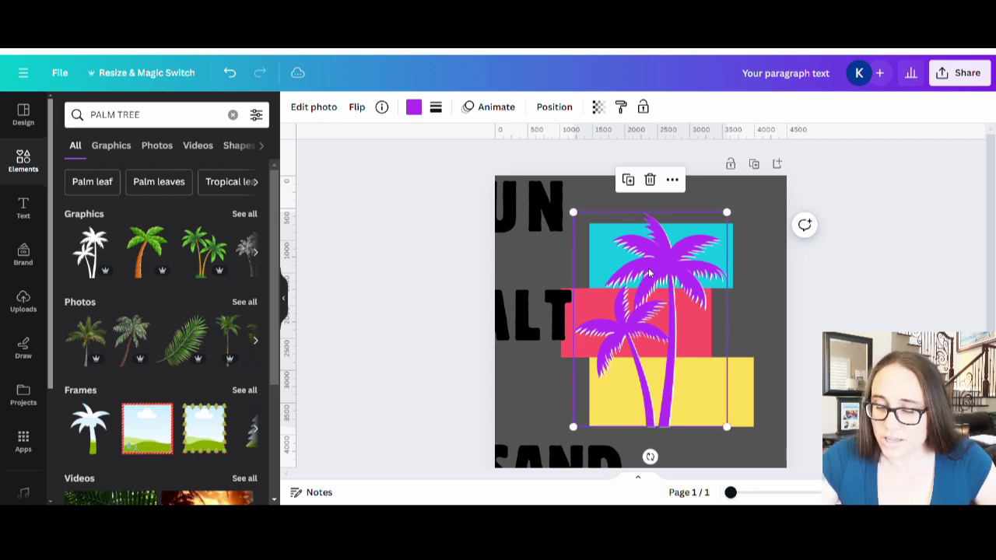
left_click(840, 297)
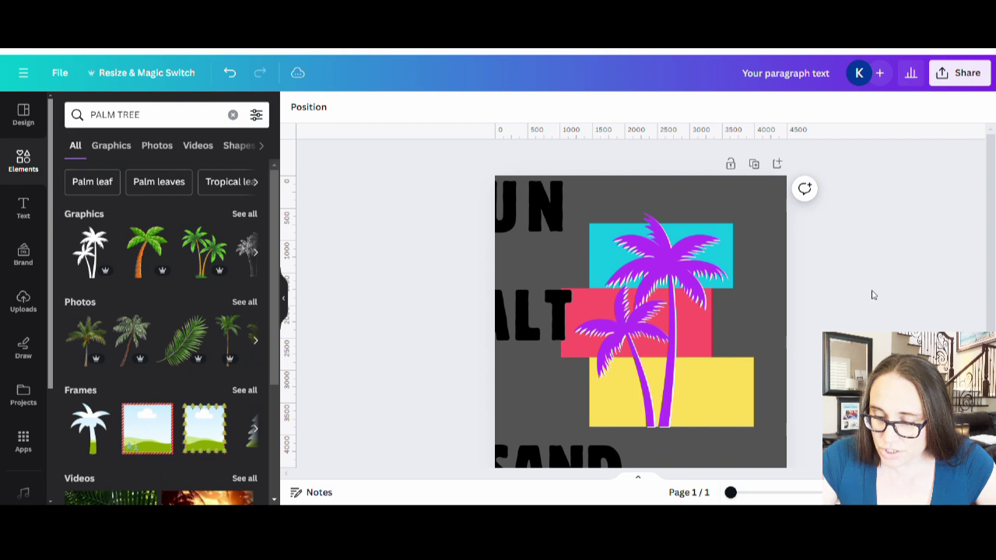
double_click(659, 427)
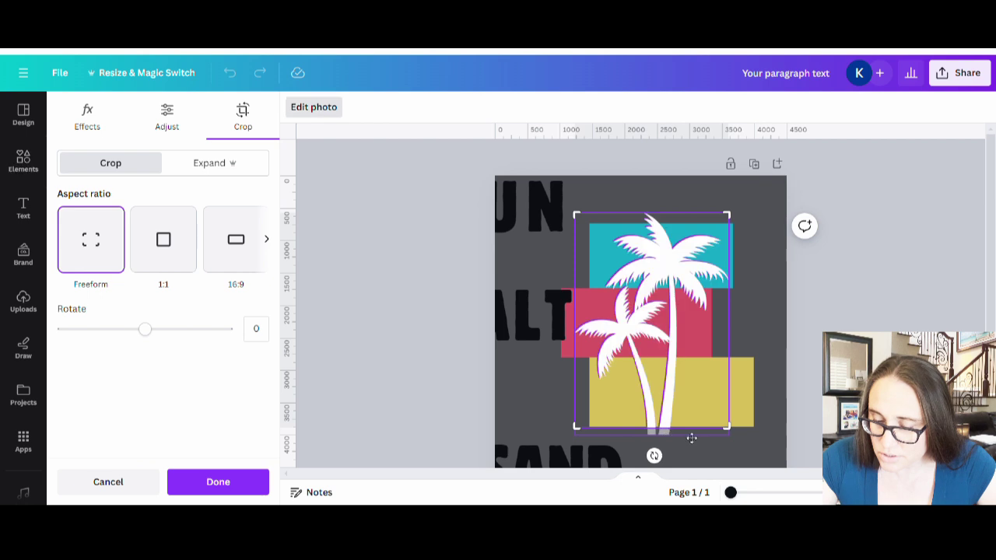
left_click_drag(733, 437, 735, 436)
key("Return")
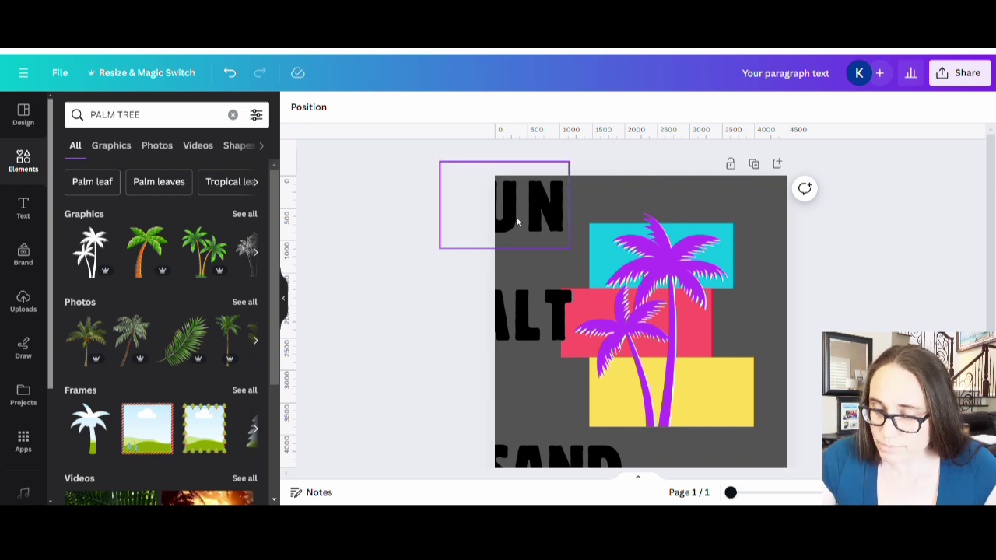
Drag SUN onto the cyan bar, SALT onto the pink box and SAND onto the yellow box
left_click_drag(520, 216, 681, 265)
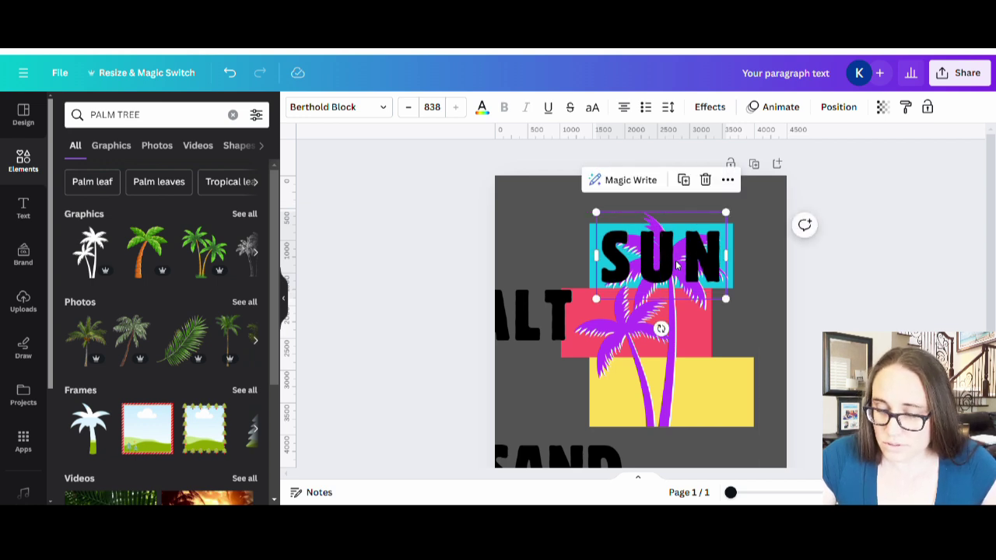
left_click(806, 272)
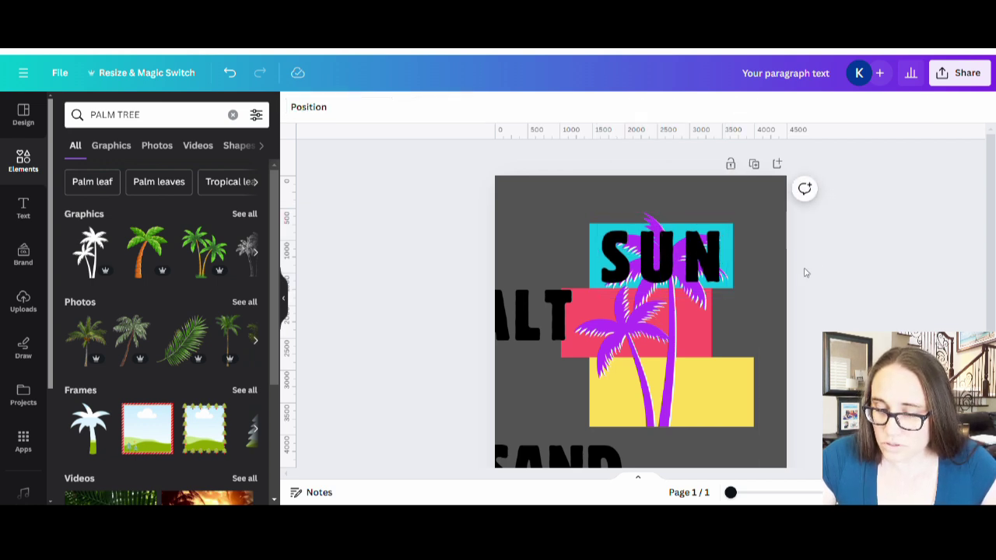
left_click_drag(530, 320, 654, 325)
left_click(534, 309)
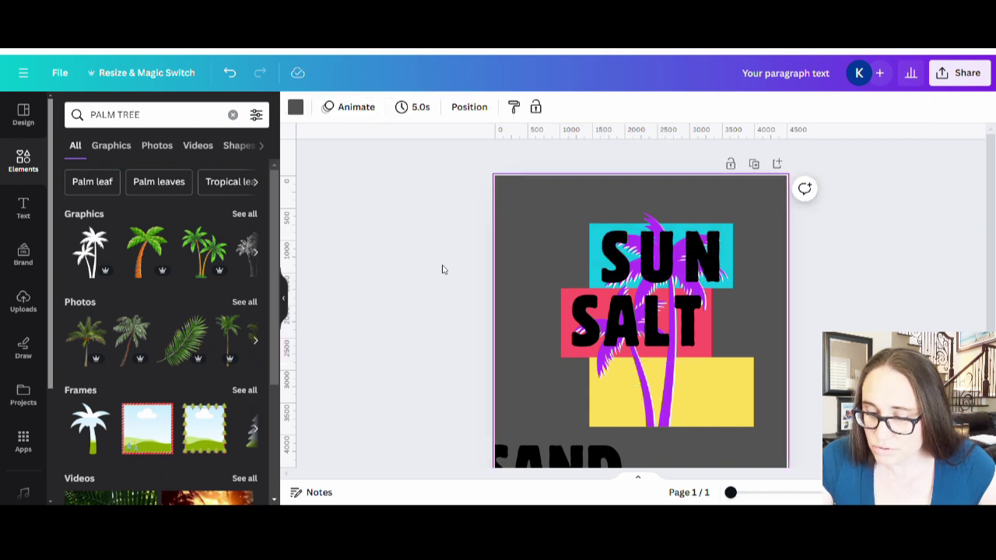
scroll(443, 312, "down", 2)
left_click_drag(547, 436, 673, 344)
left_click(857, 204)
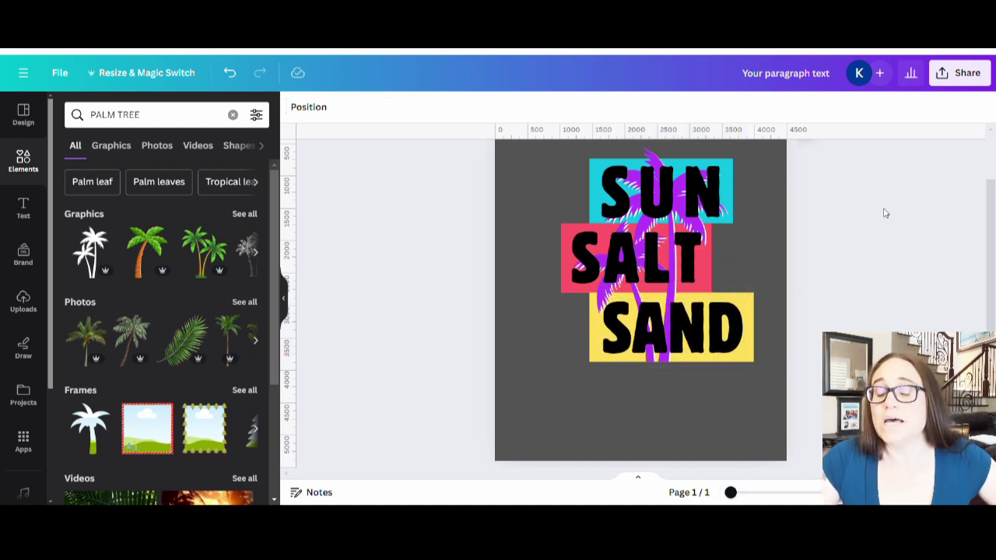
scroll(891, 247, "up", 1)
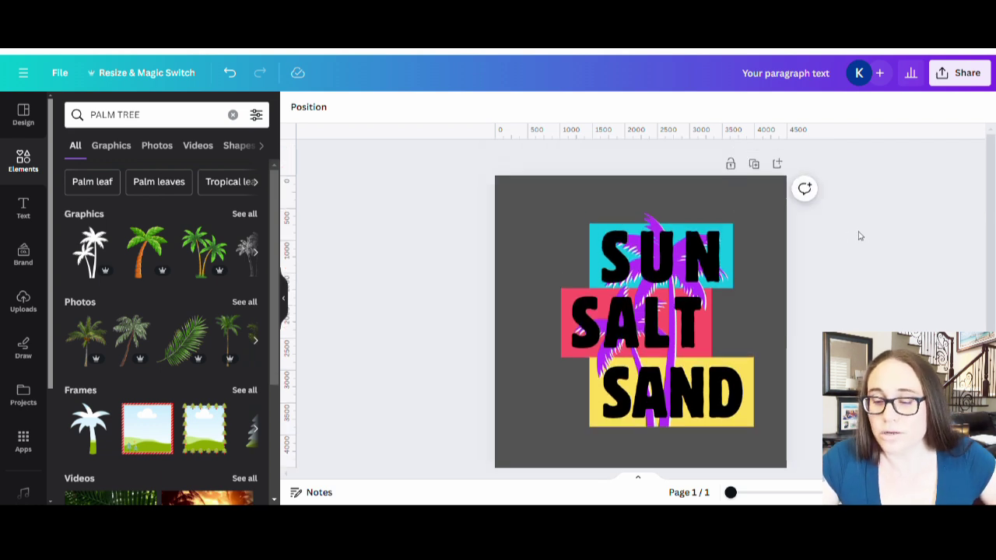
Switch the page background from dark grey to black from Document colors
left_click(775, 194)
left_click(295, 106)
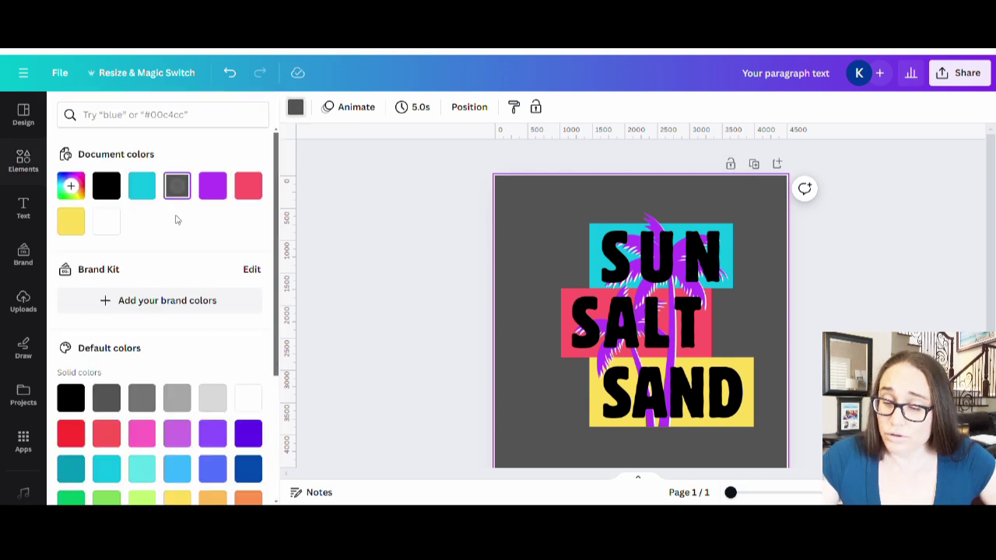
left_click(106, 186)
left_click(401, 221)
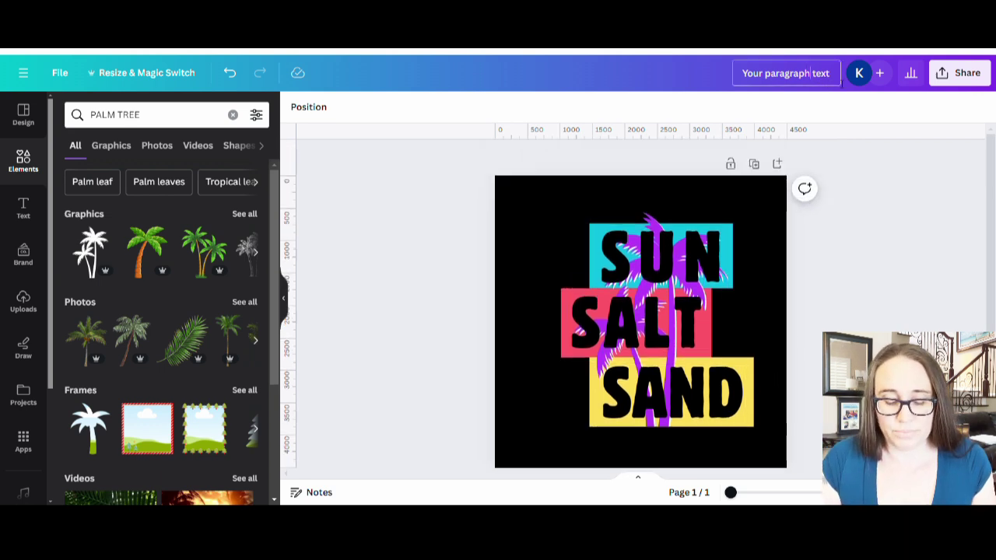
Change the design title from 'Your paragraph text' to 'SUN SALT SAND BOXES'
left_click(811, 72)
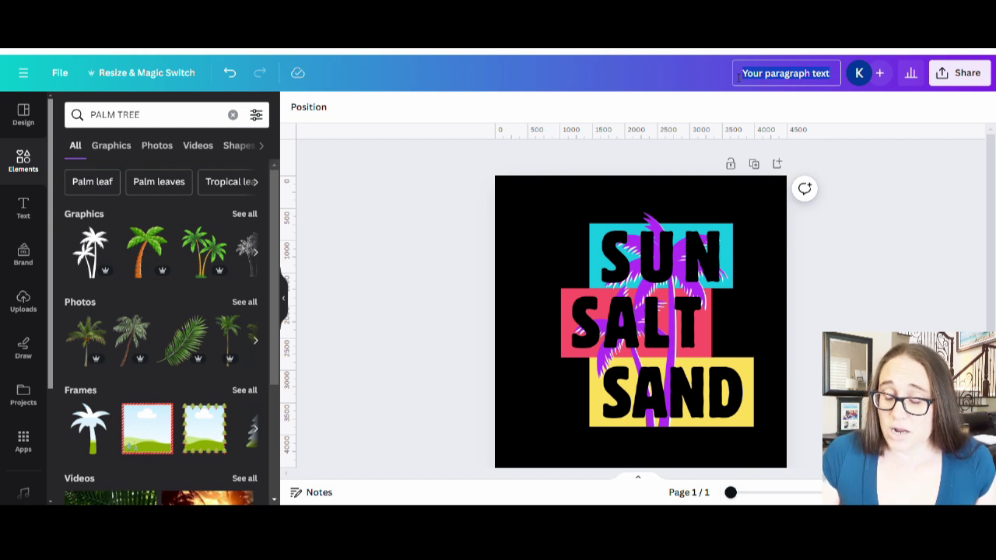
type("SUN")
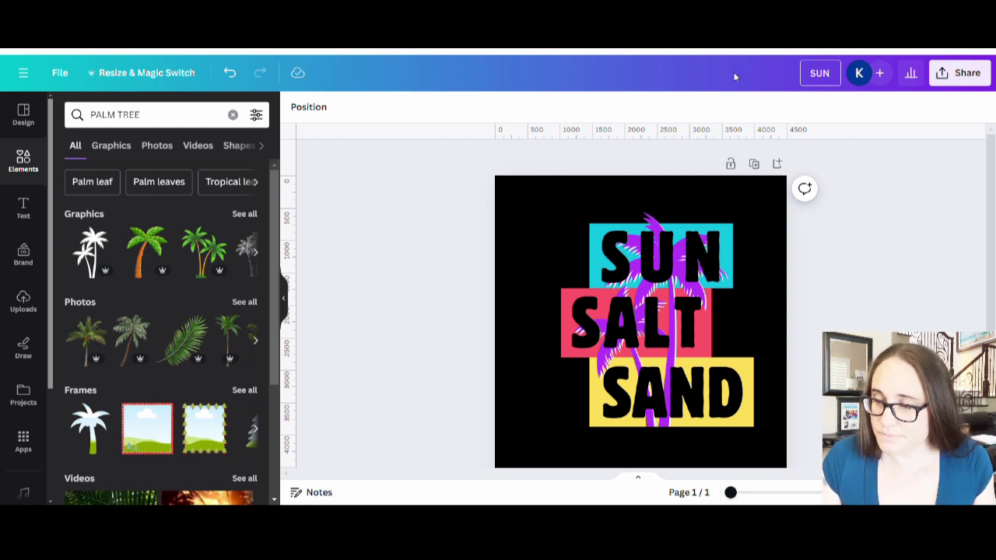
type(" SALT")
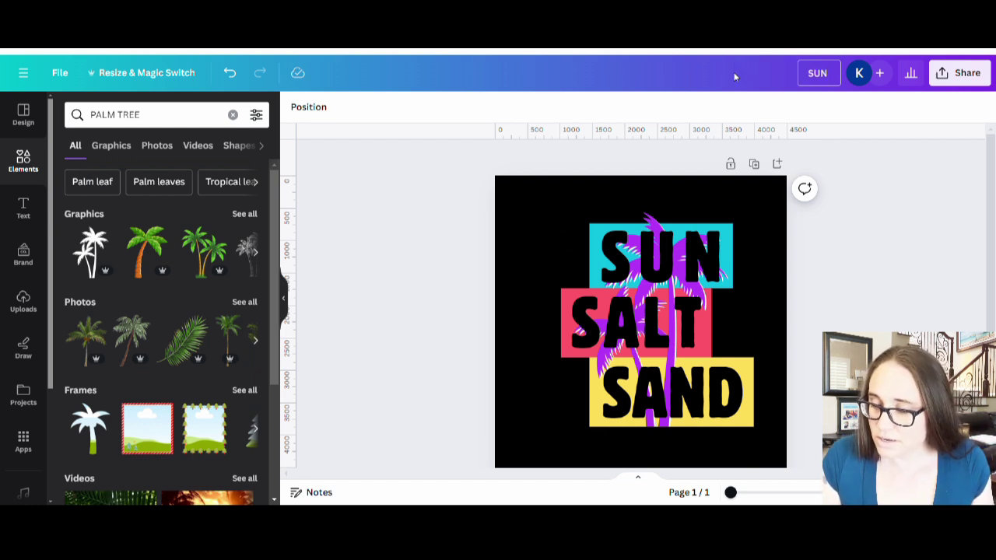
type(" SAND")
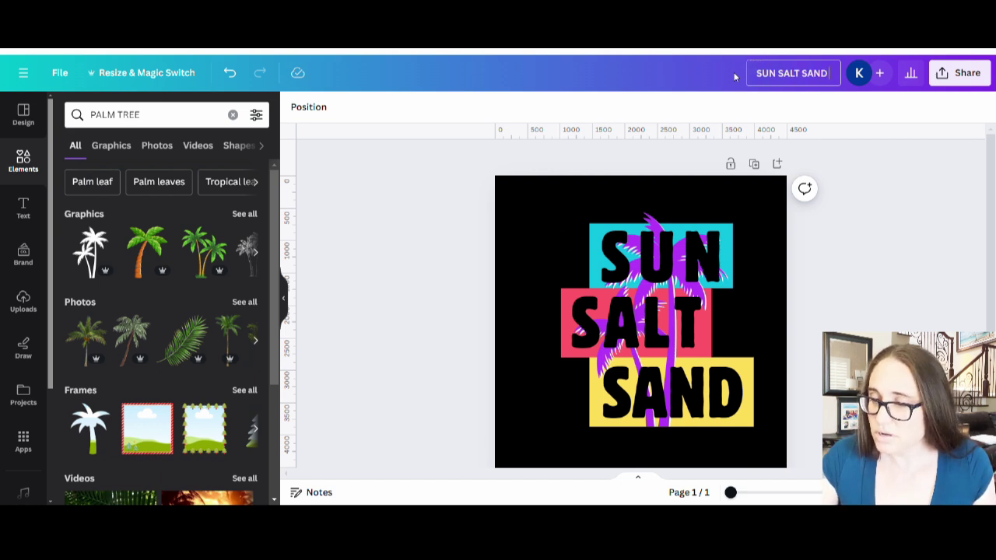
type(" BOXES")
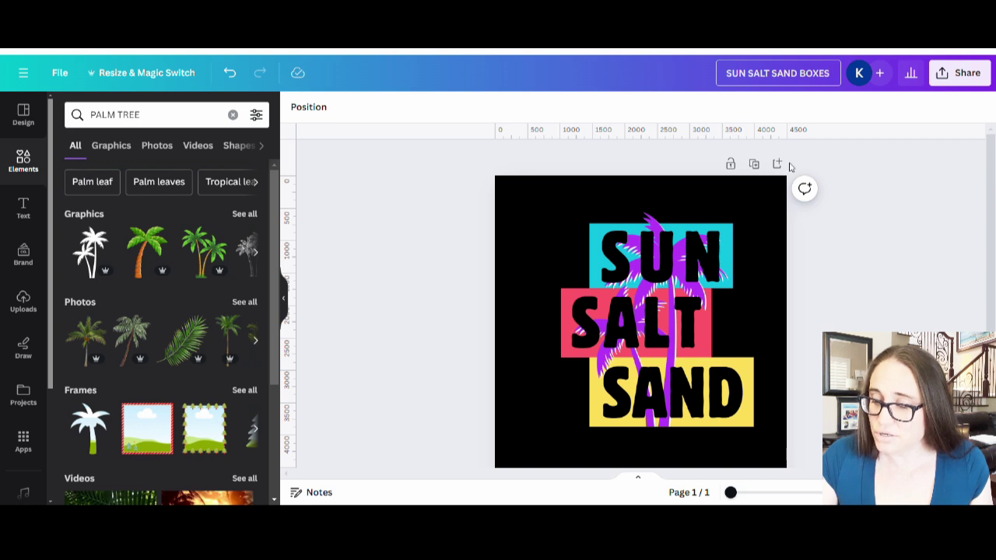
Download the design from the Share menu as a PNG file
left_click(943, 81)
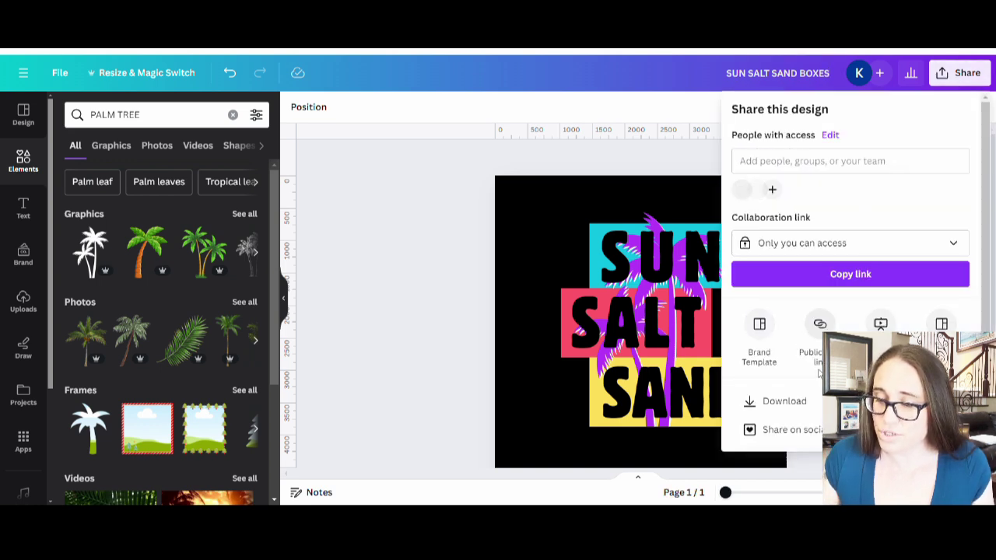
left_click(789, 406)
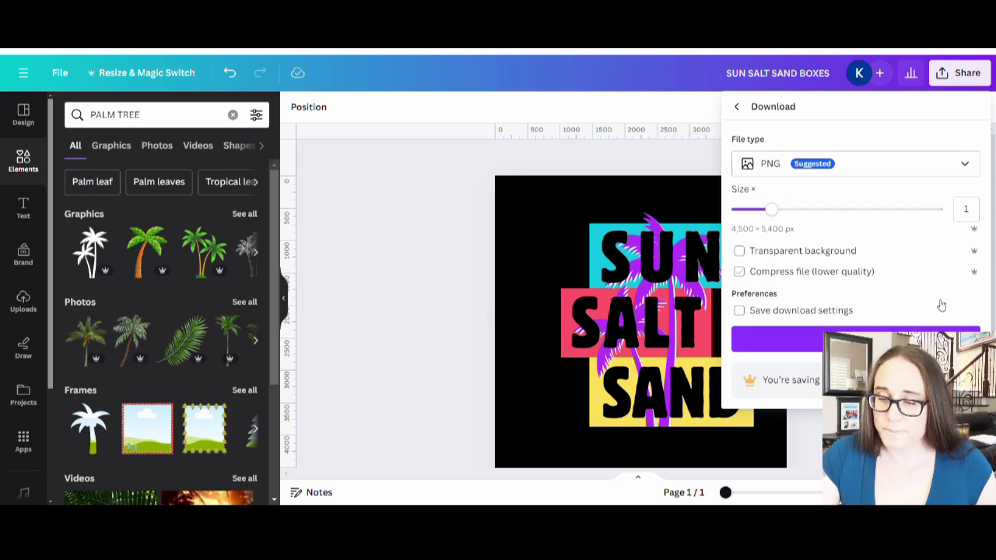
left_click(811, 347)
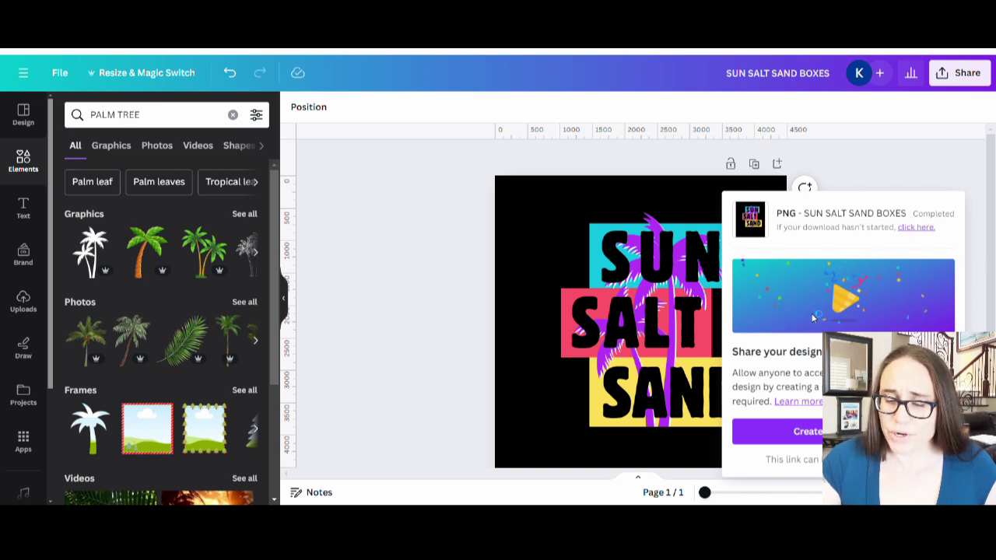
Add a second page with a medium grey background and place the uploaded SUN SALT SAND image on it
left_click(426, 298)
scroll(476, 251, "down", 3)
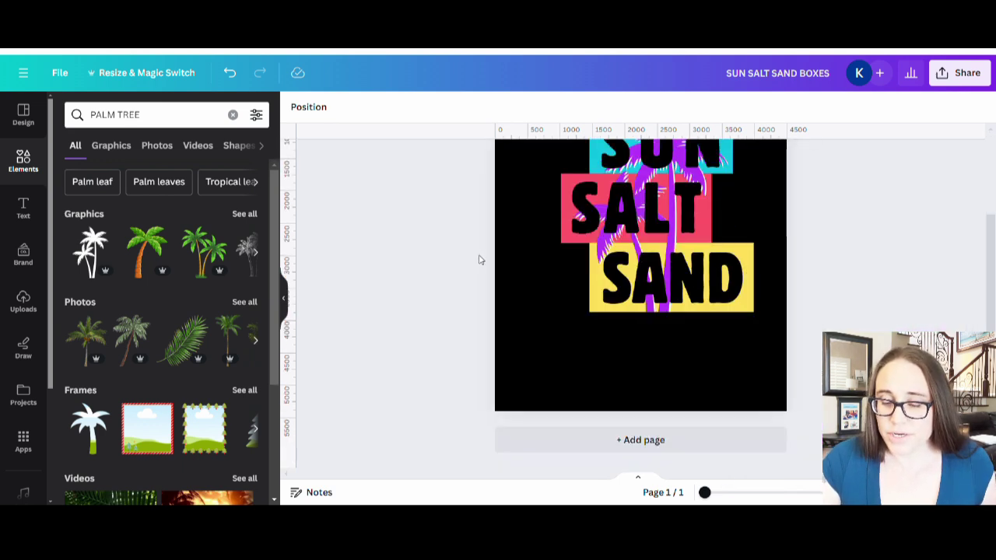
left_click(591, 440)
scroll(549, 384, "down", 5)
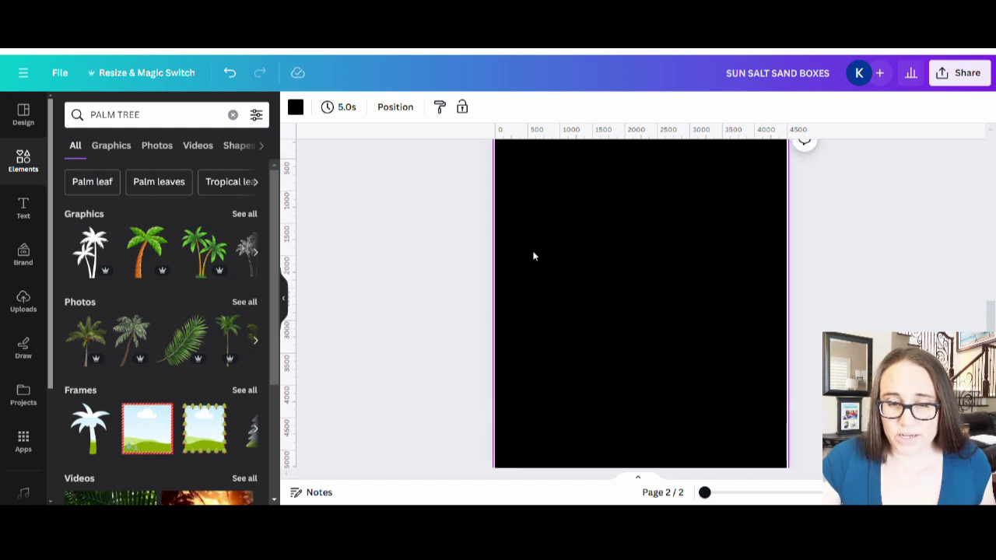
left_click(562, 312)
left_click(543, 221)
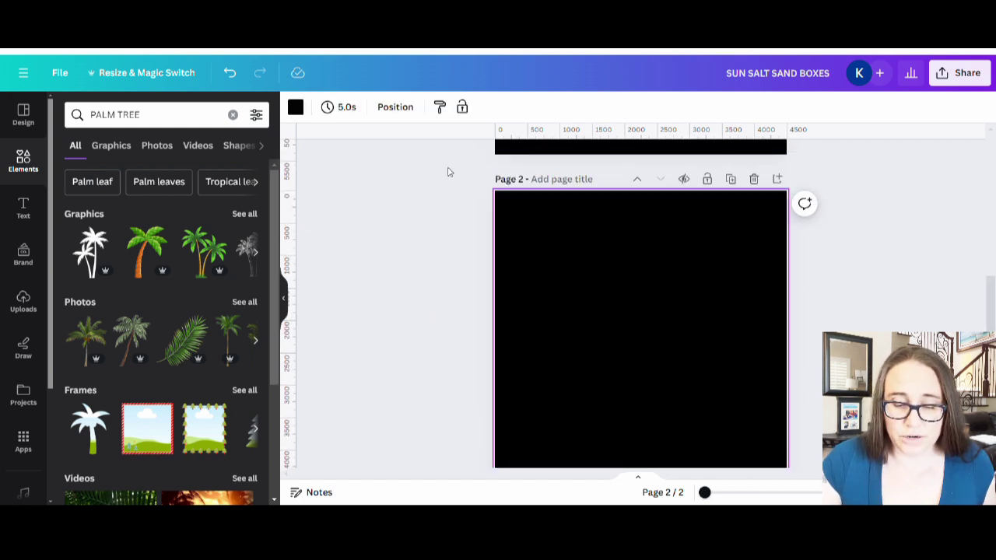
left_click(295, 107)
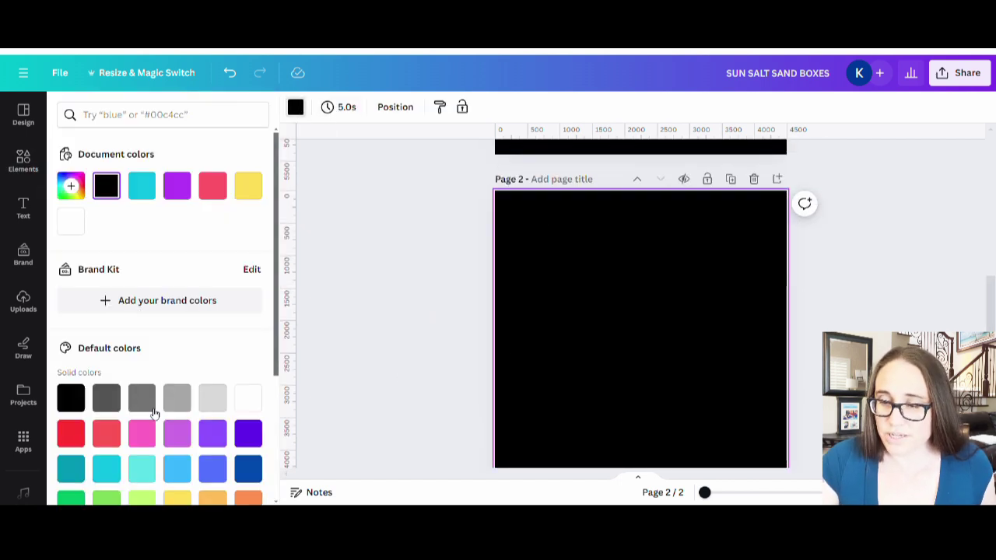
left_click(142, 398)
left_click(630, 344)
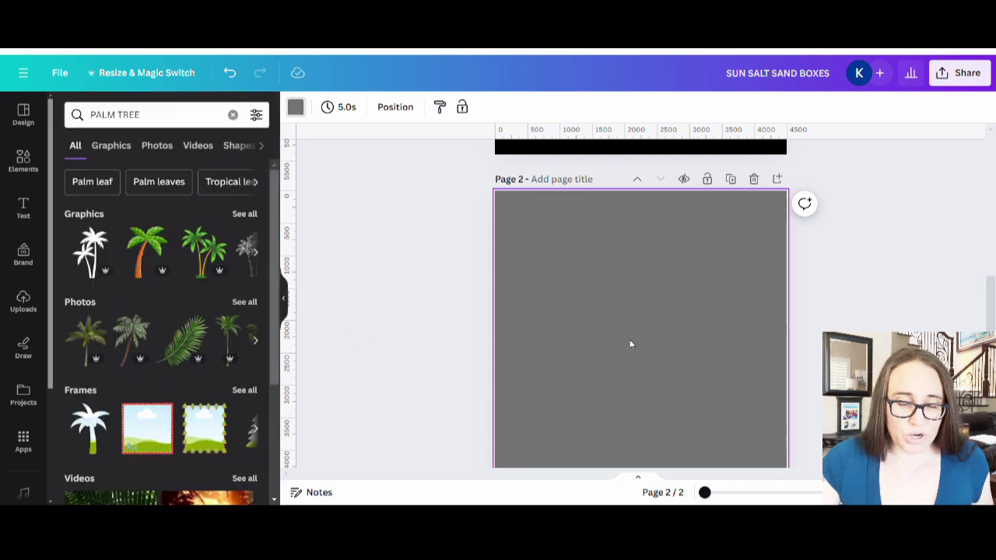
left_click(23, 304)
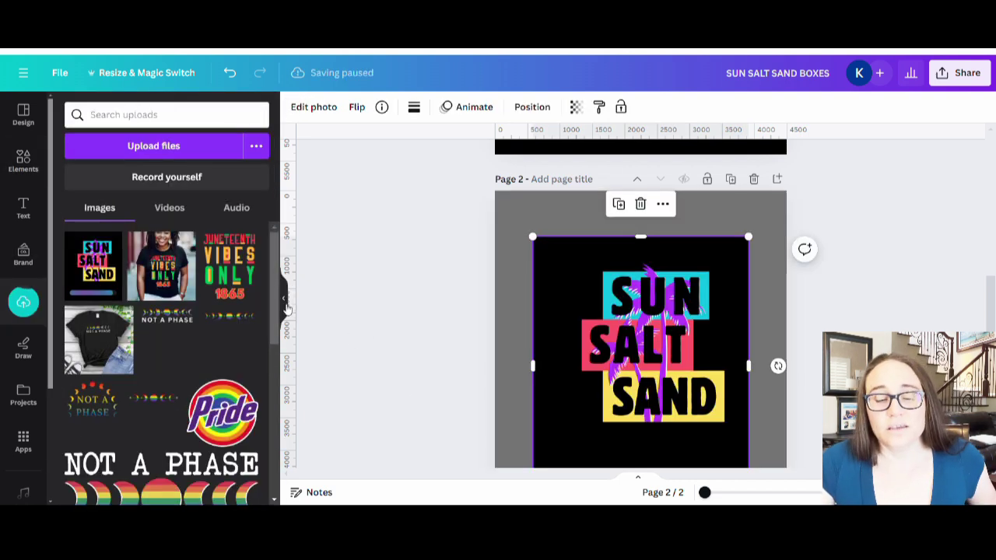
left_click(284, 300)
Drag the SUN SALT SAND image so it sits roughly centred horizontally on page 2
left_click(278, 307)
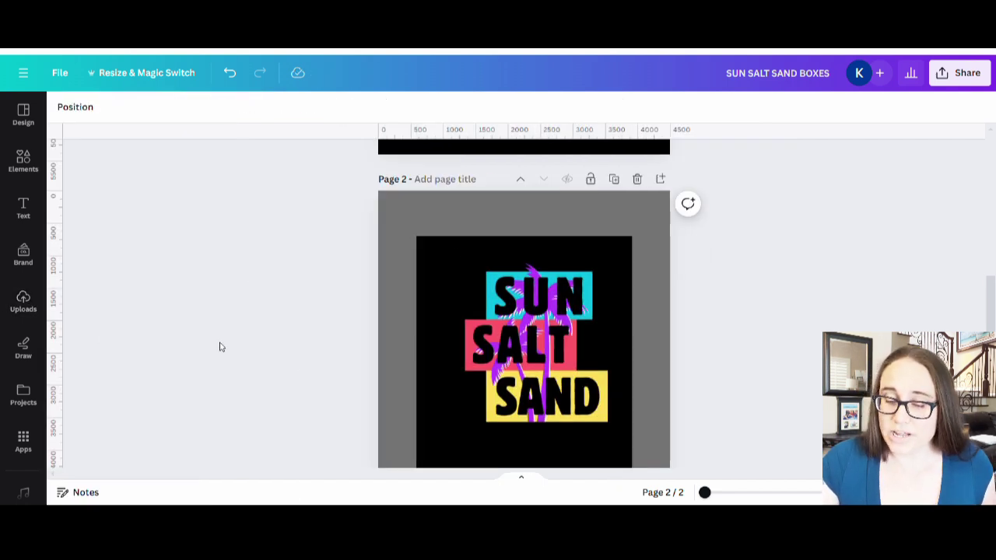
left_click(518, 336)
scroll(572, 297, "down", 1)
scroll(589, 333, "up", 5)
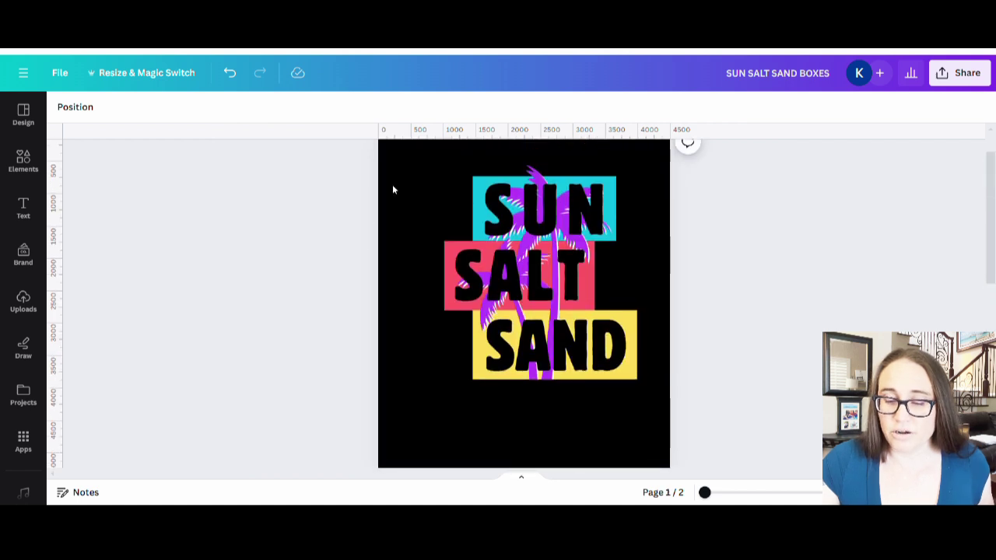
scroll(603, 378, "down", 5)
left_click_drag(580, 327, 570, 346)
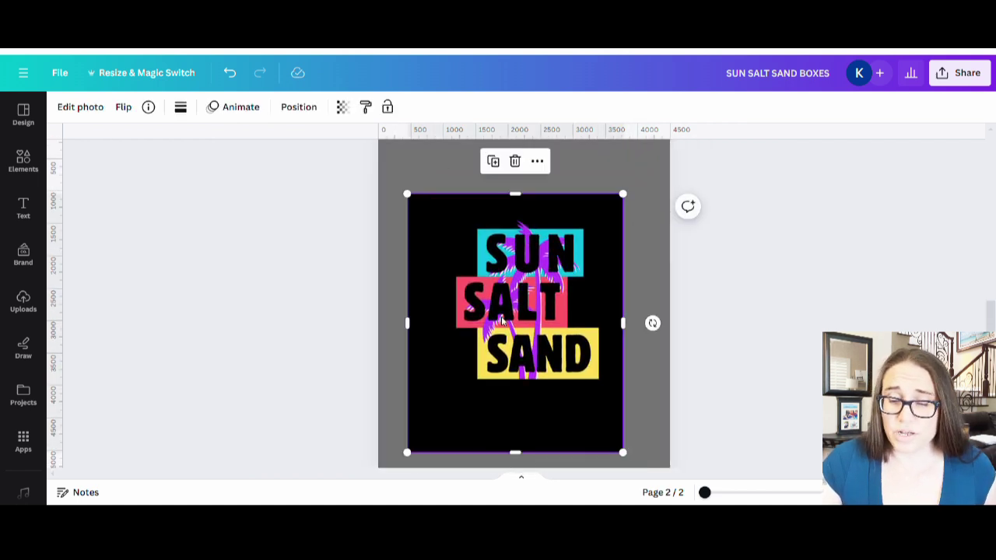
left_click_drag(501, 321, 539, 291)
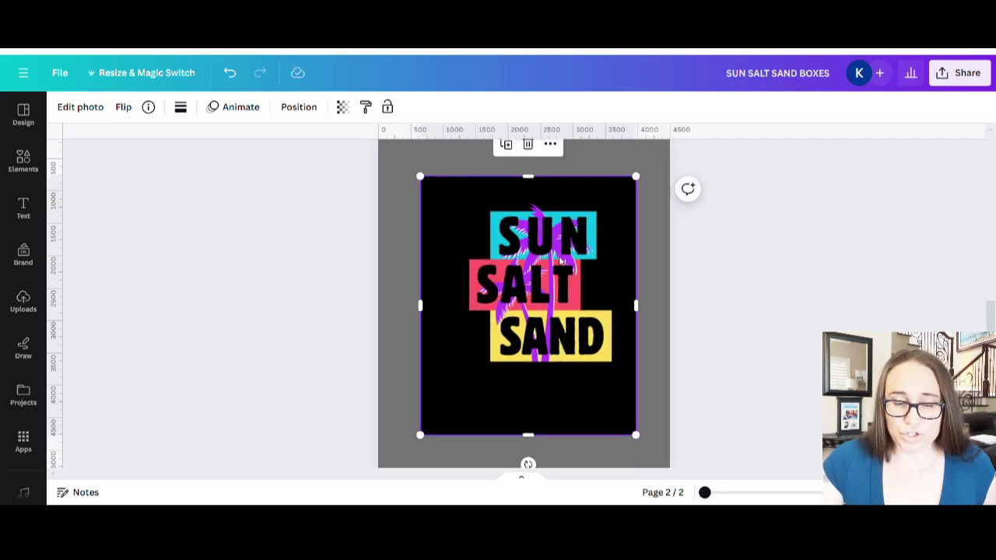
Strip the image's black backdrop with BG Remover and move the cut-out design higher on page 2
left_click(80, 107)
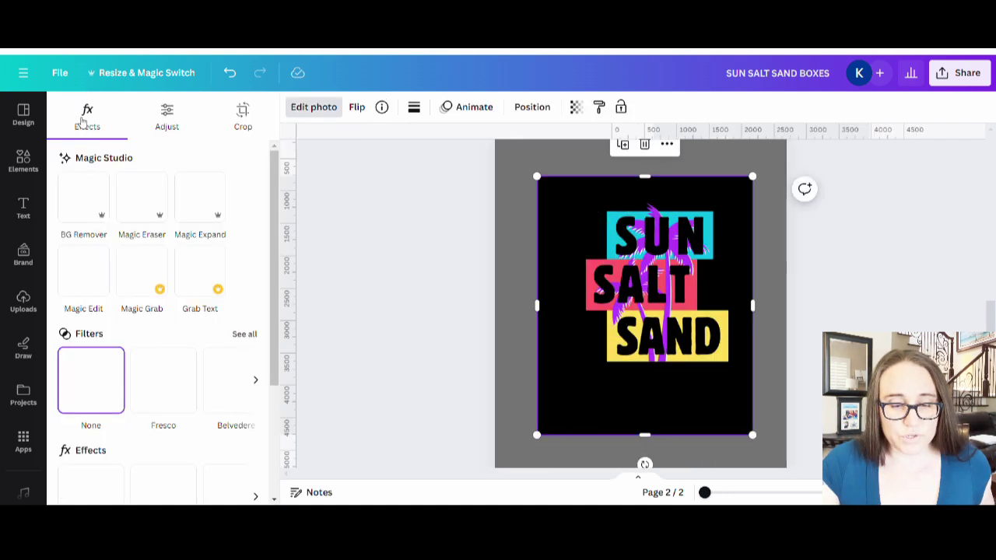
left_click(84, 210)
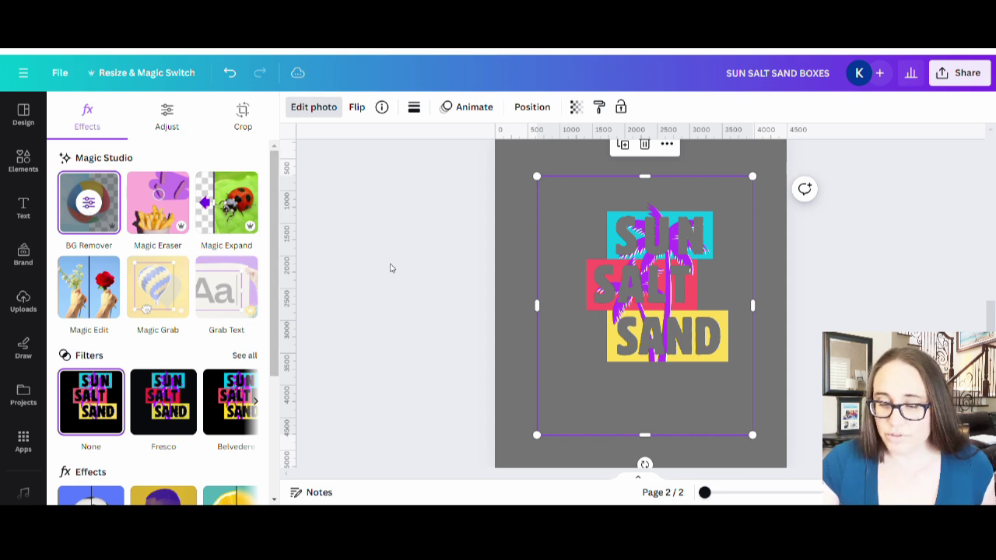
left_click(391, 267)
left_click(296, 336)
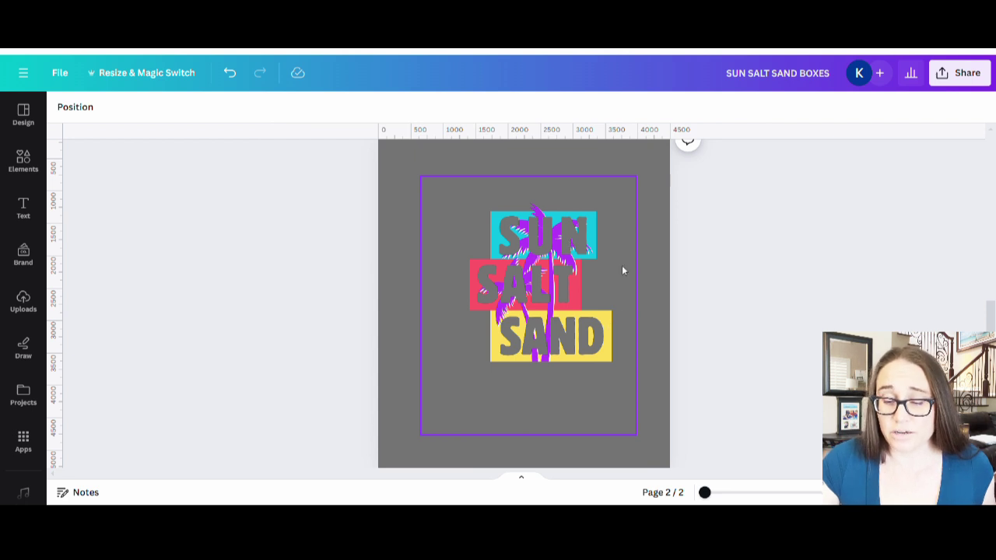
left_click_drag(570, 301, 550, 287)
left_click(641, 319)
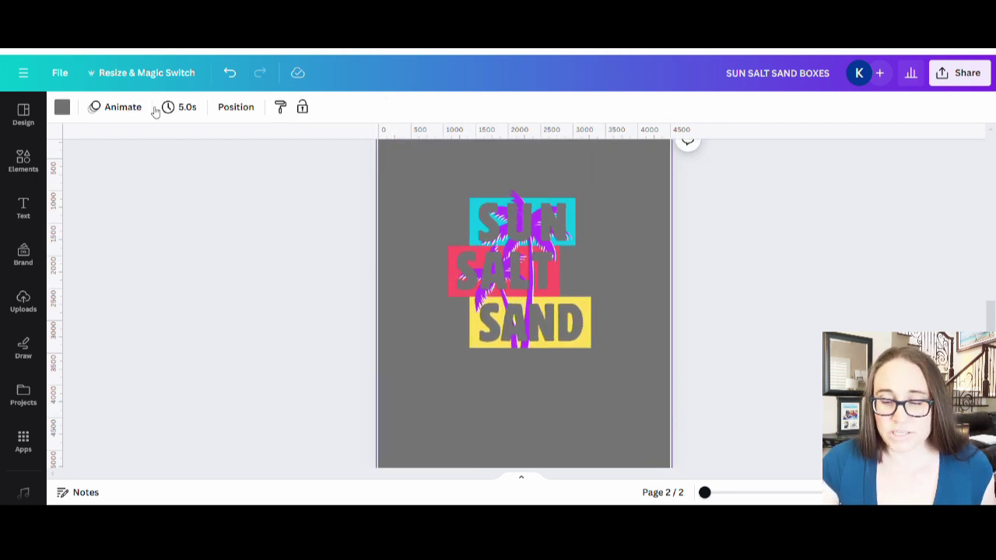
left_click(63, 106)
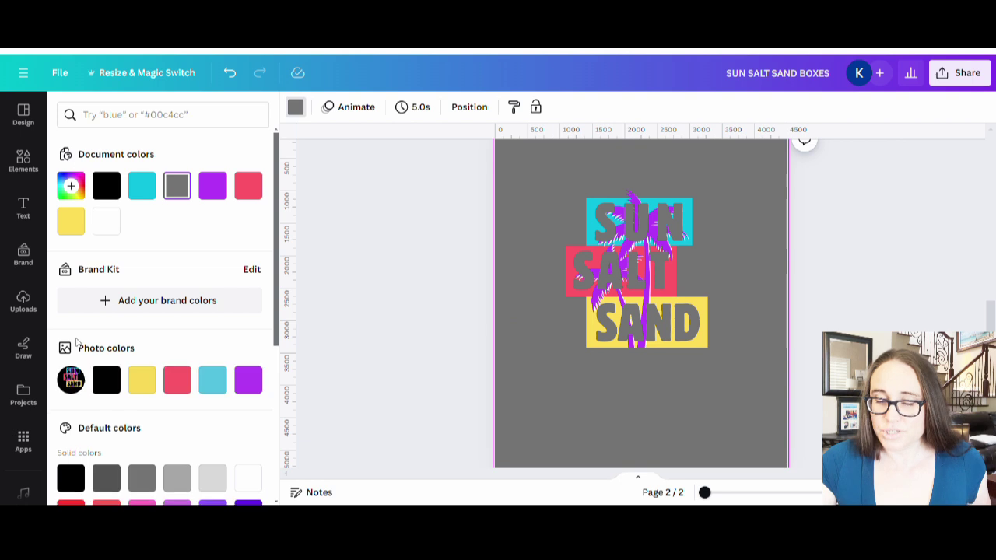
left_click(107, 185)
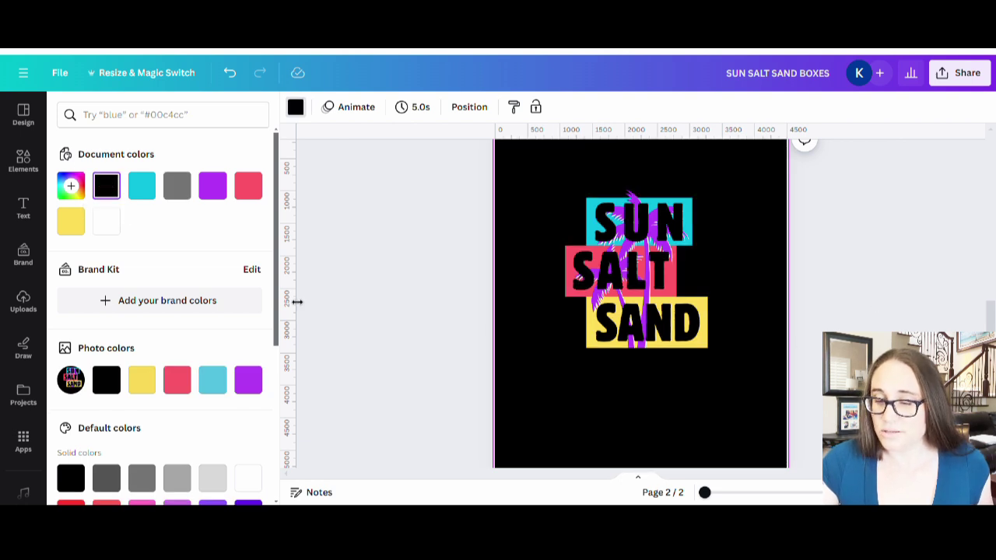
left_click(263, 480)
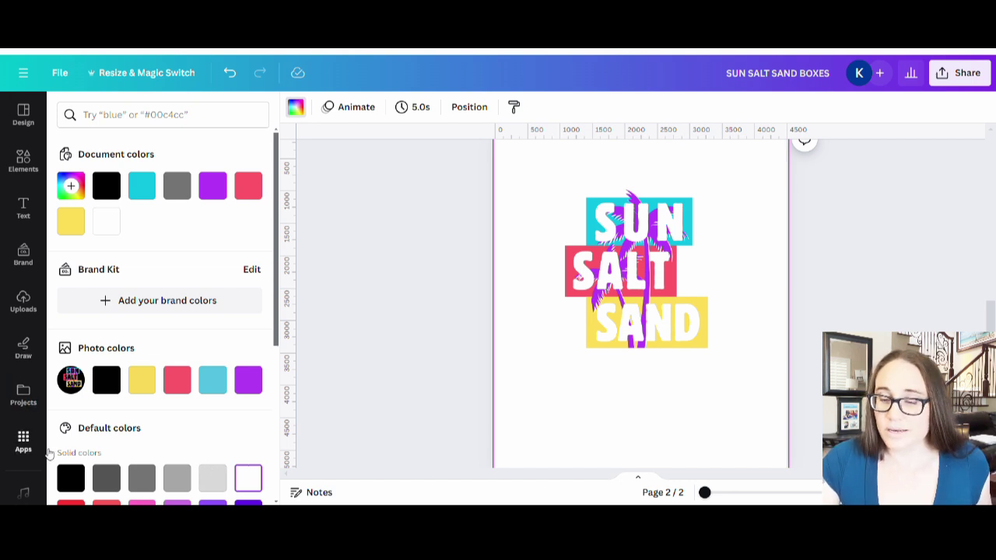
scroll(148, 452, "down", 2)
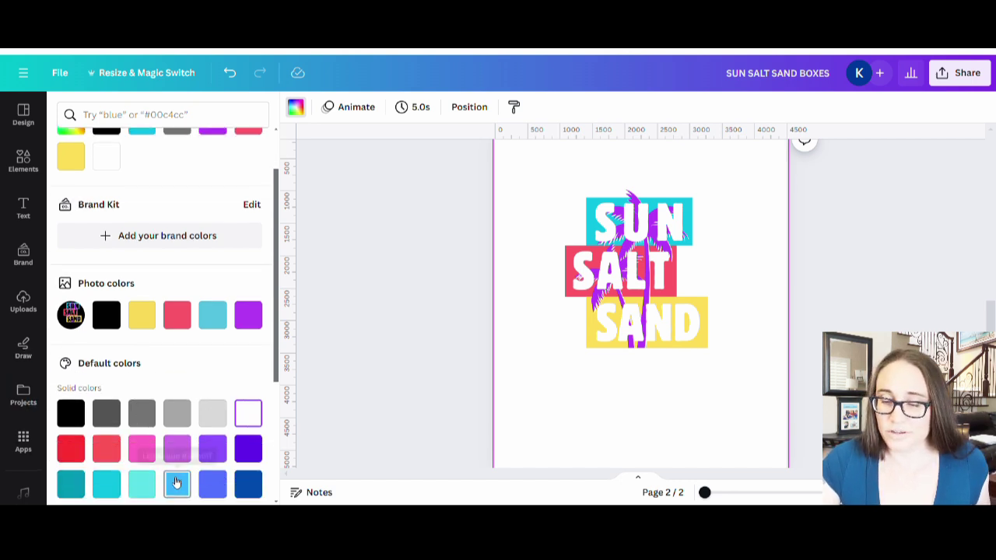
left_click(176, 483)
left_click(221, 491)
left_click(249, 487)
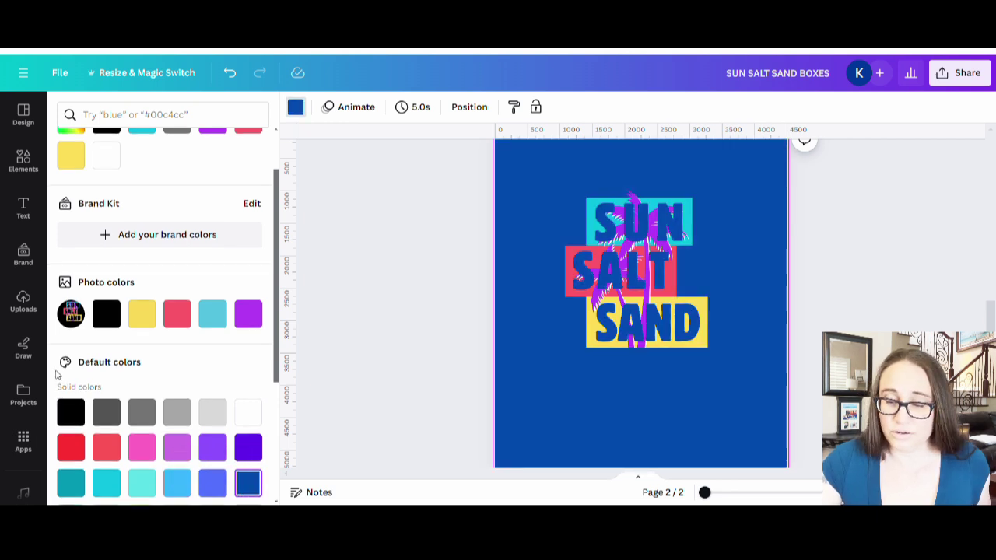
scroll(116, 424, "down", 2)
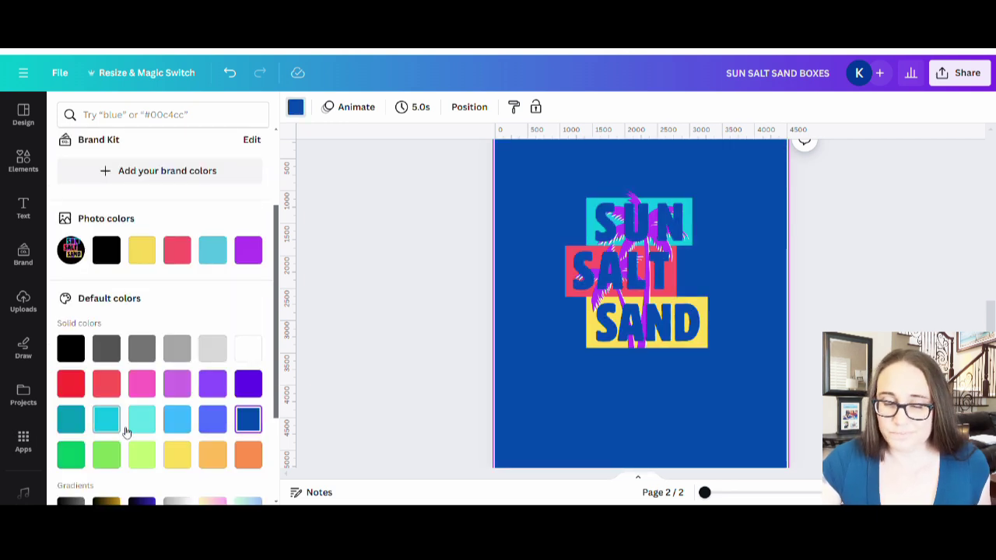
left_click(78, 457)
left_click(72, 430)
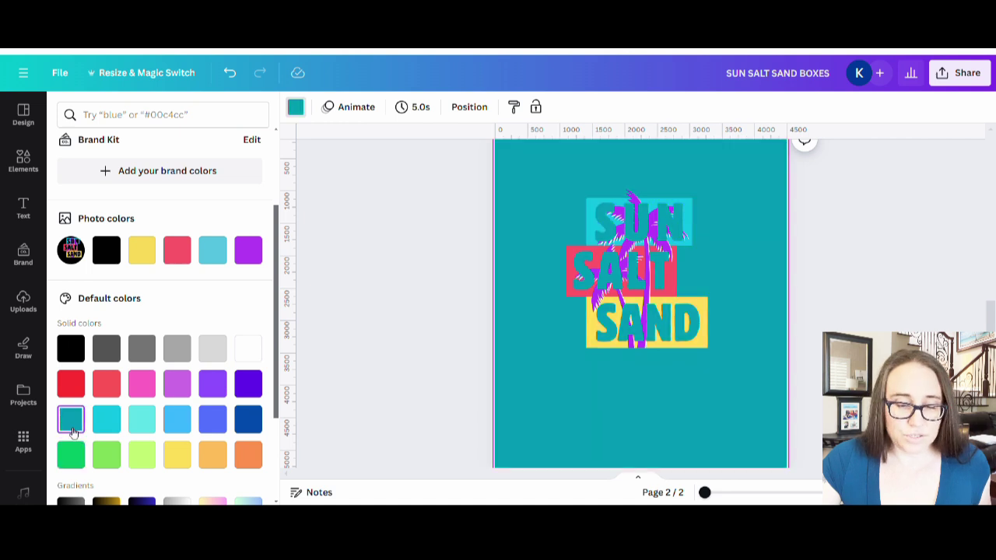
left_click(260, 465)
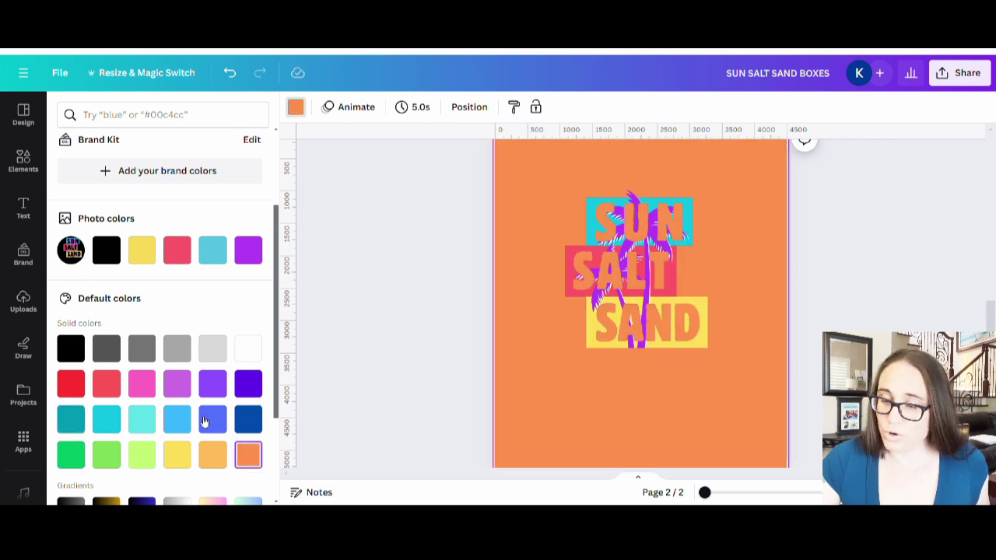
left_click(117, 386)
left_click(139, 384)
left_click(72, 348)
left_click(249, 354)
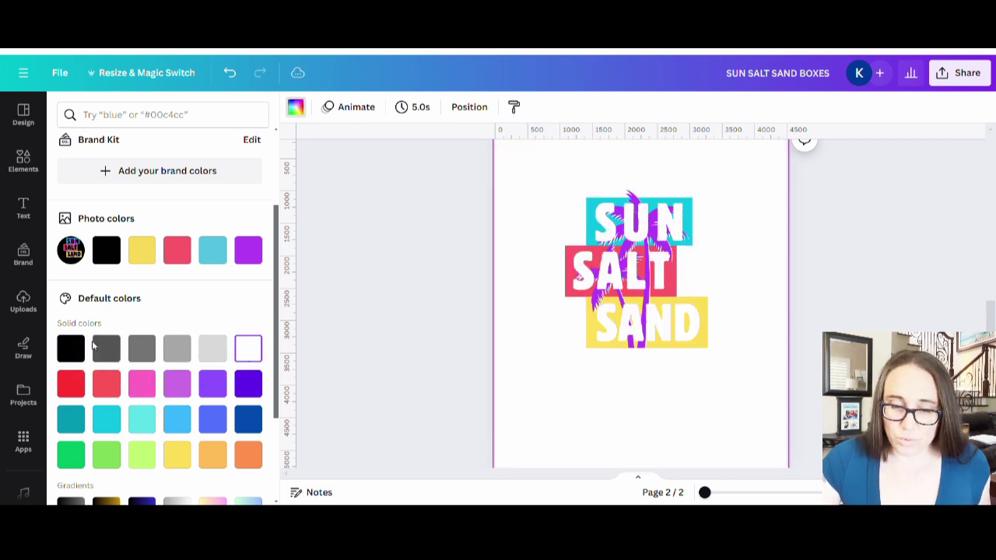
scroll(226, 336, "down", 1)
scroll(224, 340, "down", 1)
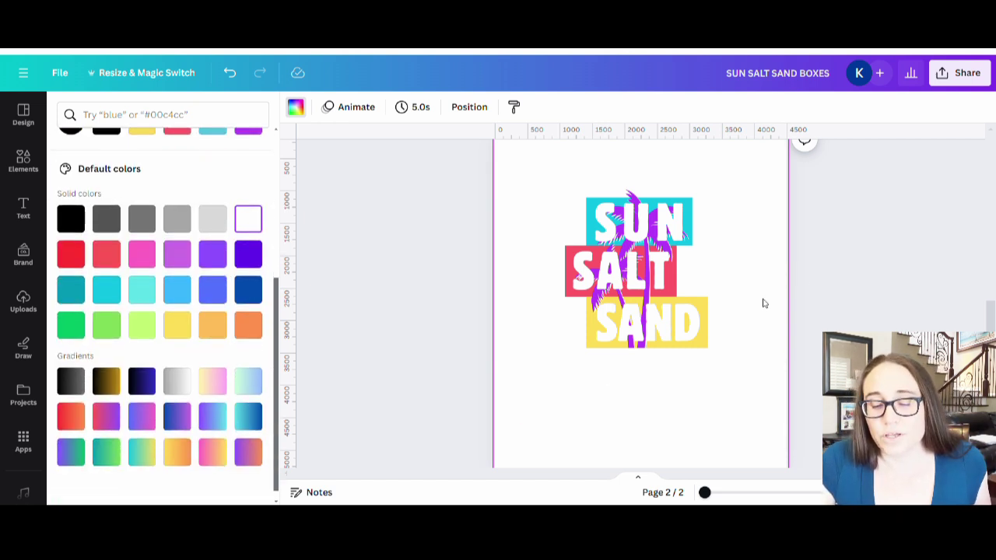
Crop the empty space off the bottom and left sides of the SUN SALT SAND image
left_click(593, 301)
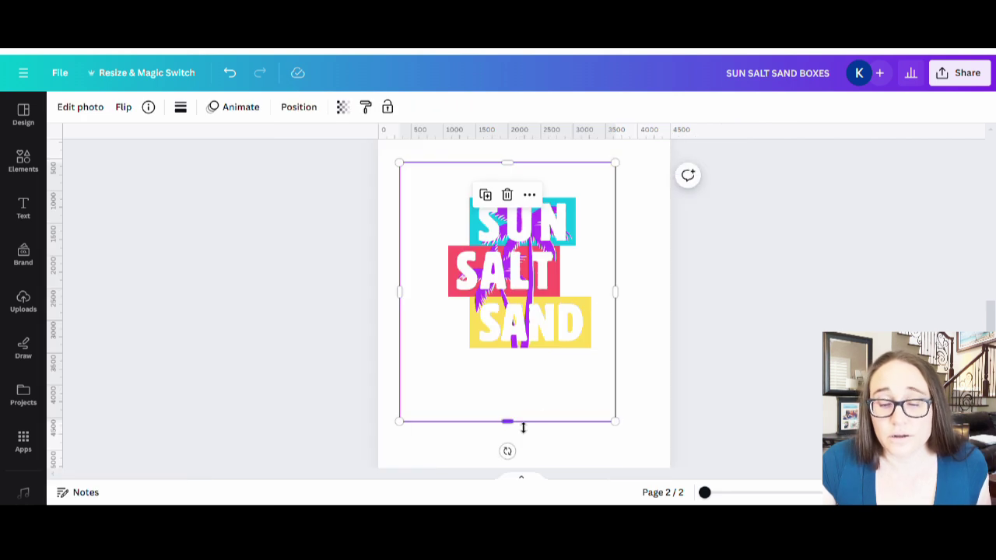
left_click_drag(520, 422, 507, 366)
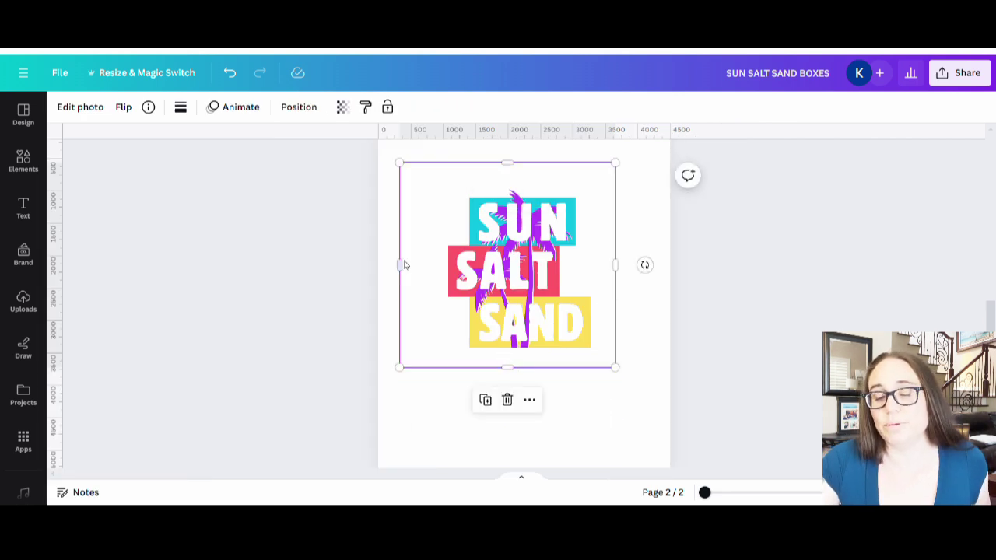
left_click_drag(400, 265, 441, 270)
left_click(578, 391)
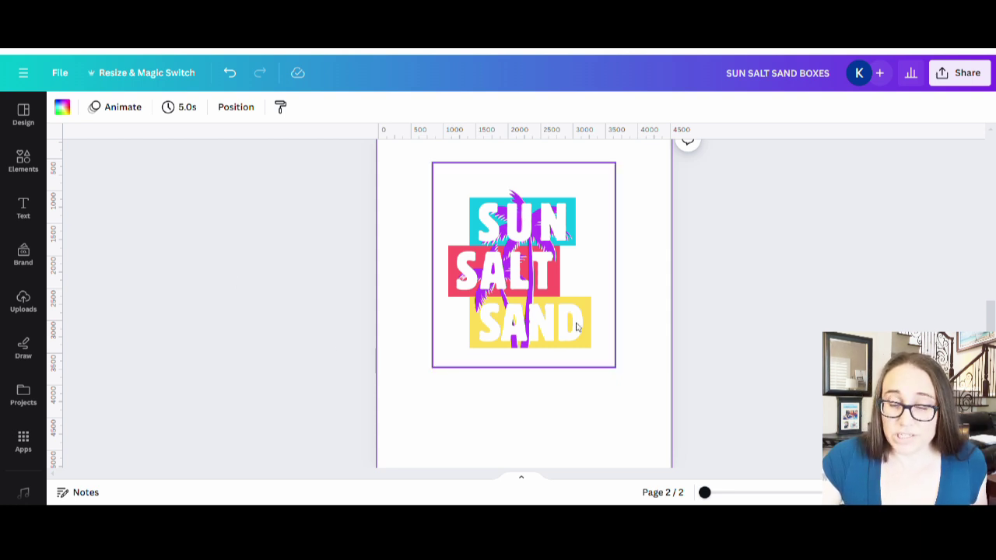
Enlarge the cropped image to span page 2's width, nudging it slightly upward
scroll(576, 327, "up", 2)
left_click_drag(549, 391, 511, 362)
scroll(558, 340, "down", 2)
left_click_drag(558, 340, 659, 484)
scroll(550, 393, "up", 2)
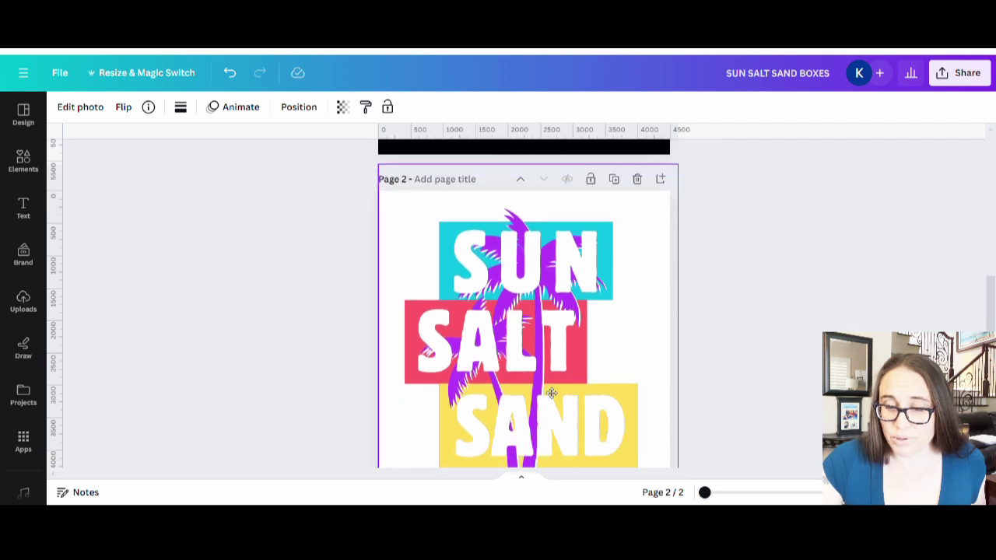
left_click_drag(550, 393, 550, 389)
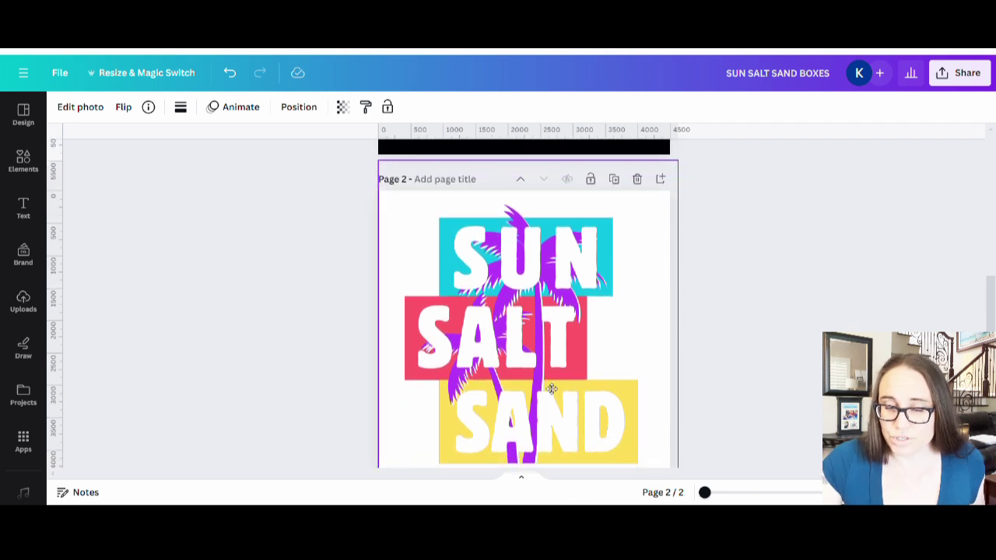
scroll(638, 371, "down", 2)
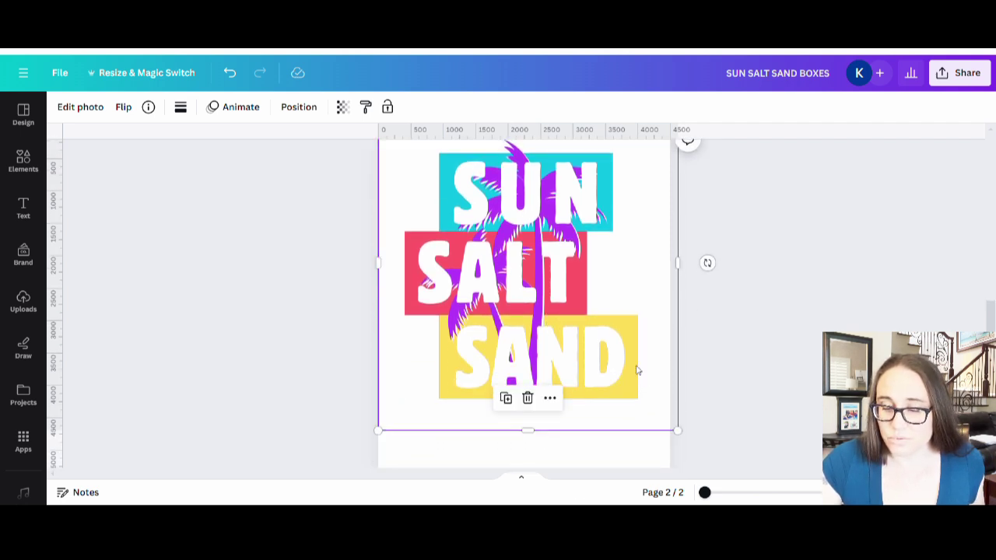
left_click_drag(677, 430, 693, 446)
scroll(663, 391, "up", 3)
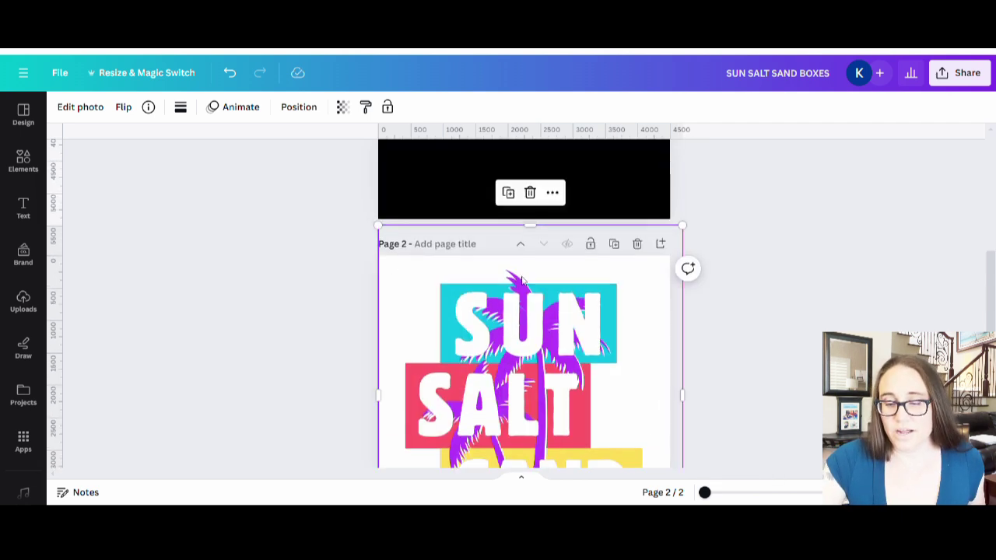
left_click(808, 338)
scroll(805, 335, "down", 3)
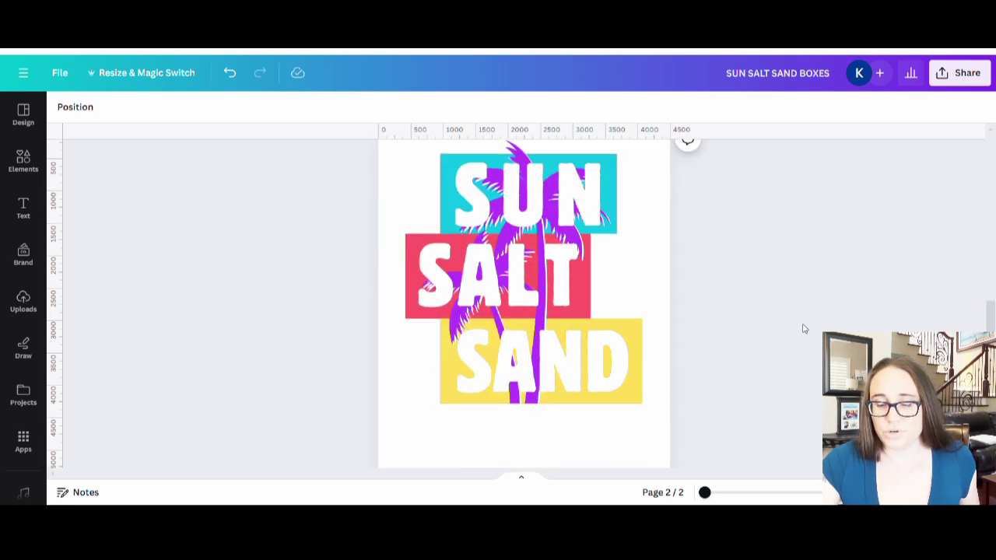
scroll(800, 347, "up", 2)
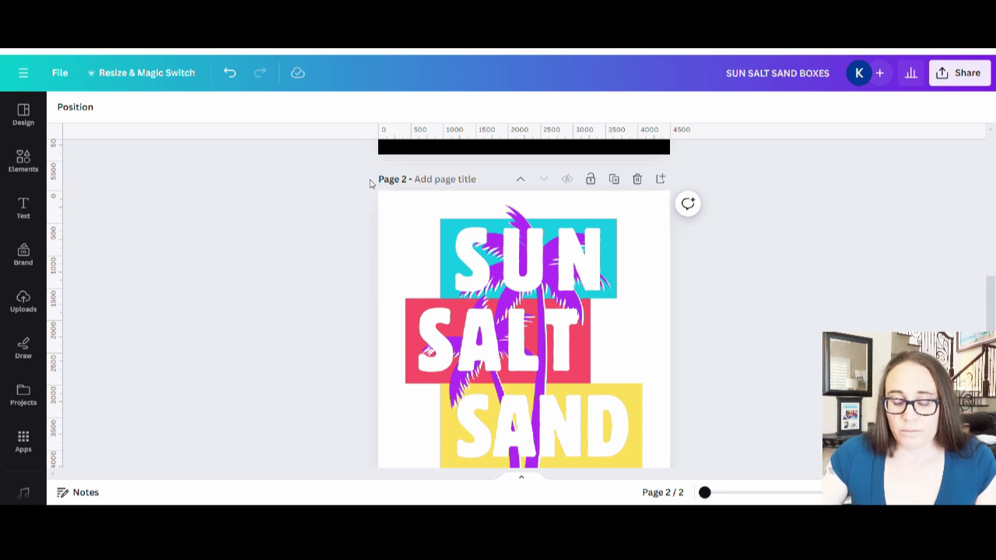
Enter 'SUN SALT SAND CUTOUT' as page 2's title
left_click(446, 184)
type("SUN SALT")
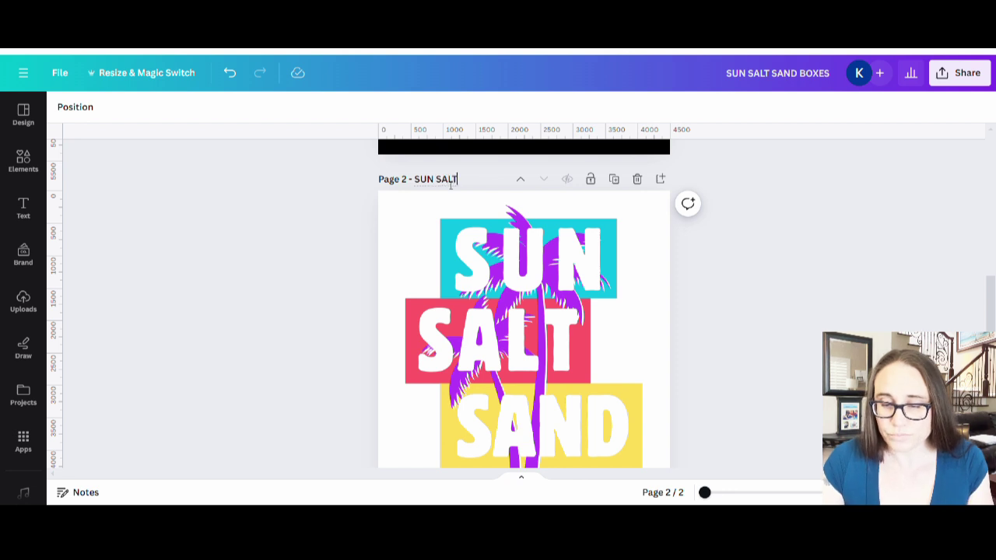
type(" SAND CUTOUT")
left_click(878, 302)
scroll(784, 224, "down", 1)
scroll(784, 225, "down", 3)
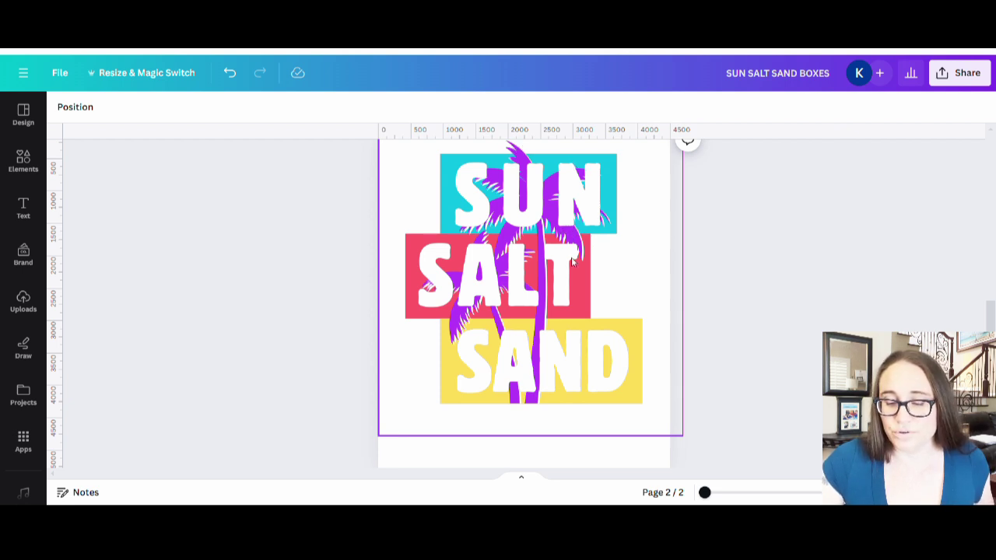
scroll(585, 260, "up", 1)
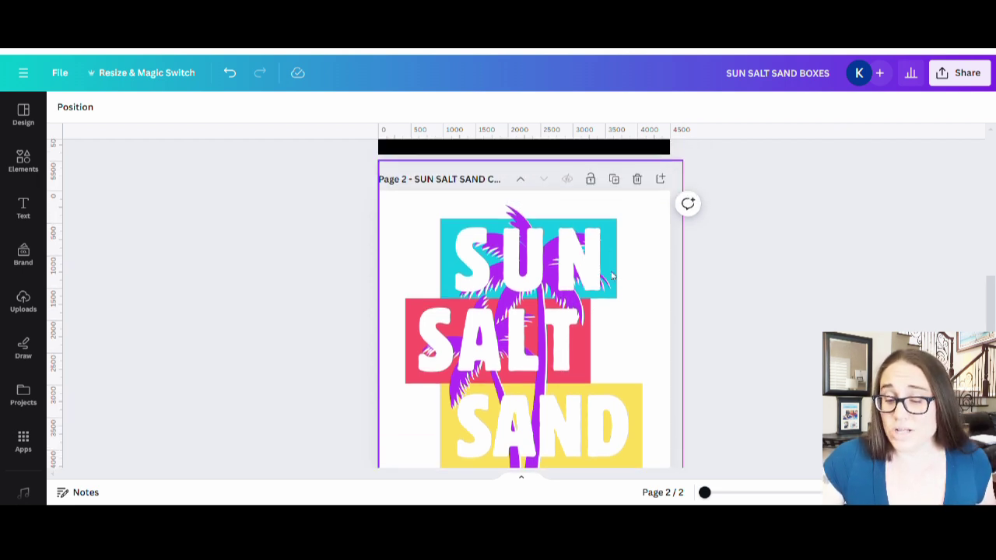
scroll(611, 276, "up", 5)
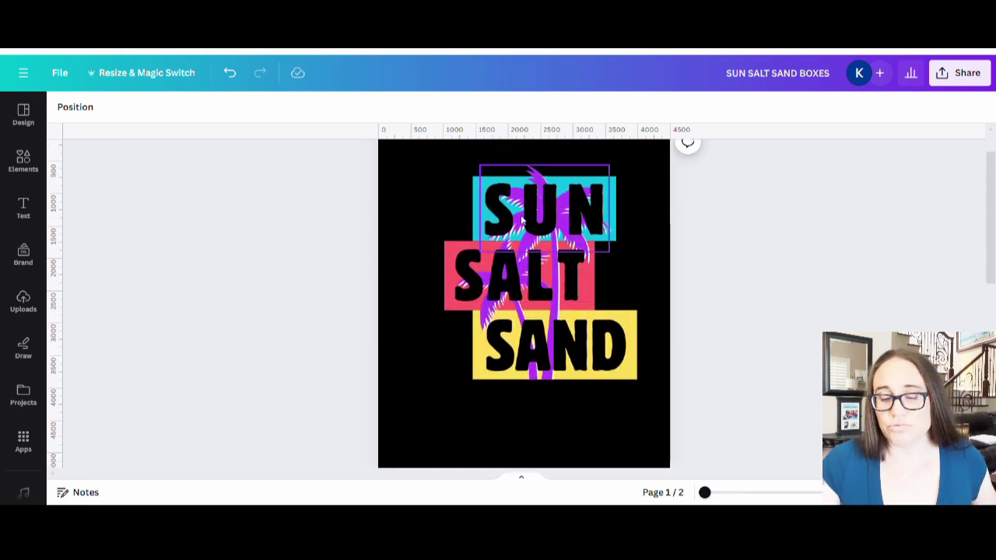
scroll(522, 221, "down", 6)
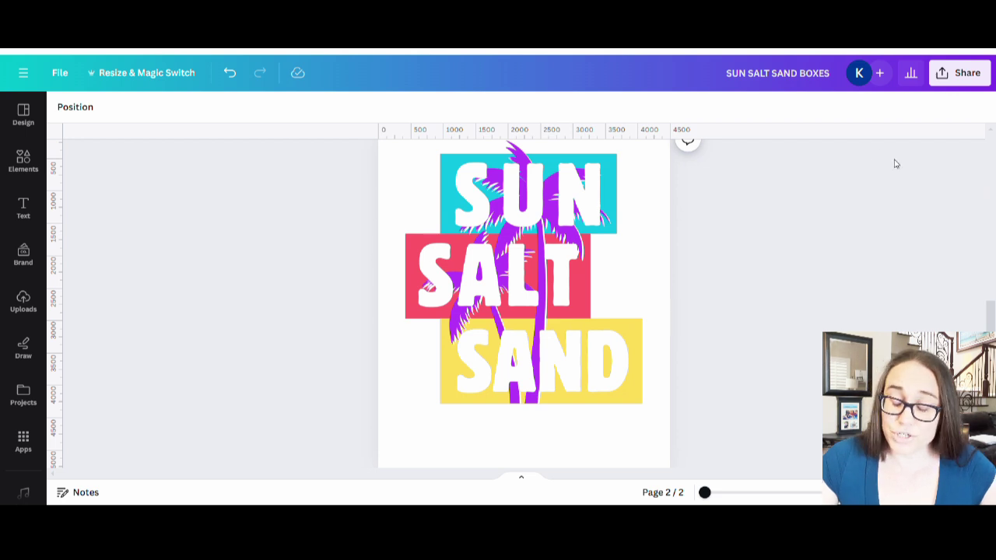
Download Page 2 alone as a PNG with Transparent background ticked, leaving page 1 out
left_click(963, 76)
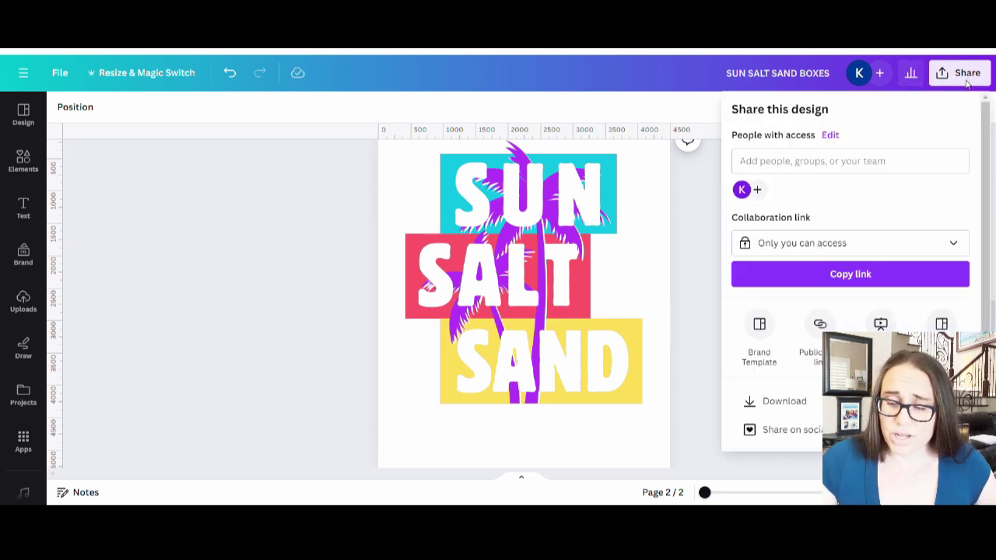
left_click(786, 402)
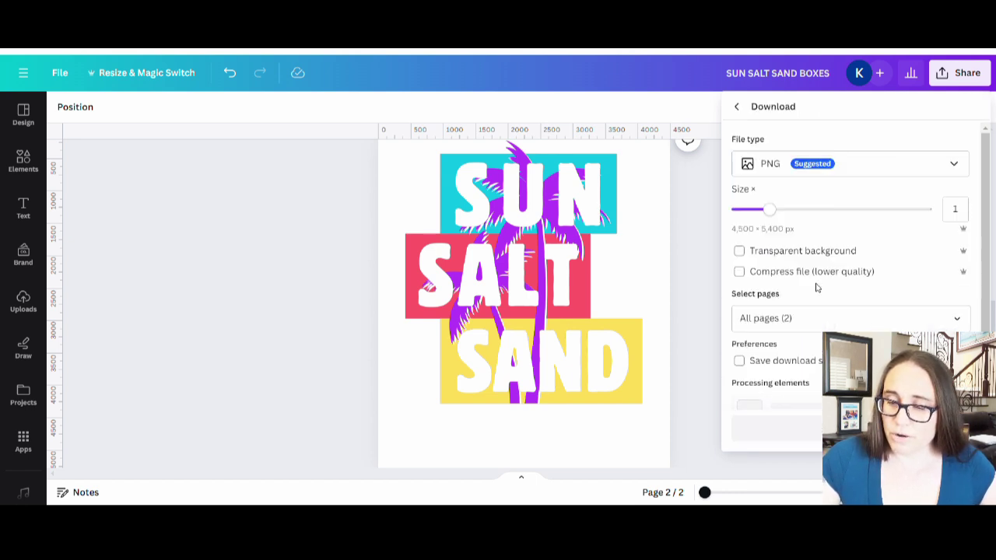
left_click(739, 250)
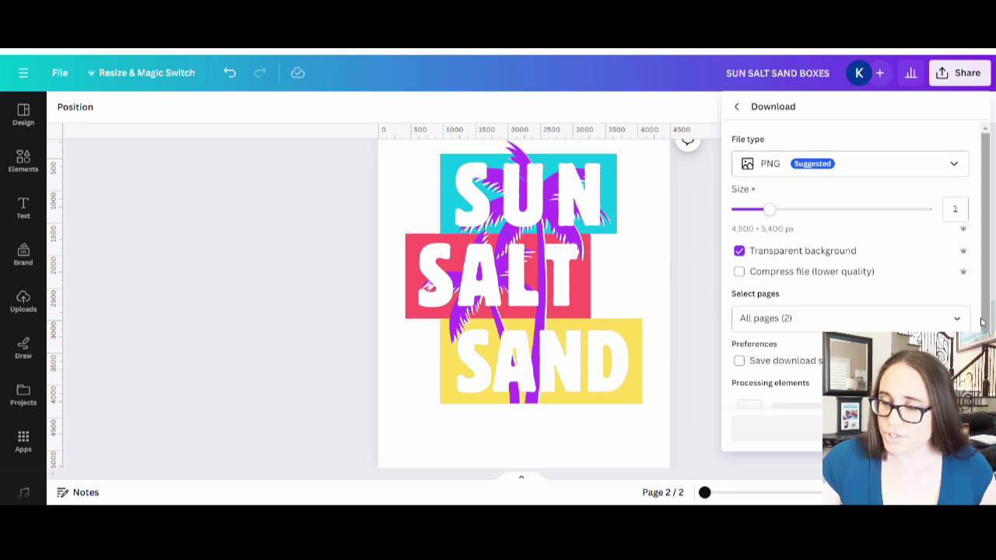
left_click(956, 319)
left_click(956, 193)
left_click(839, 285)
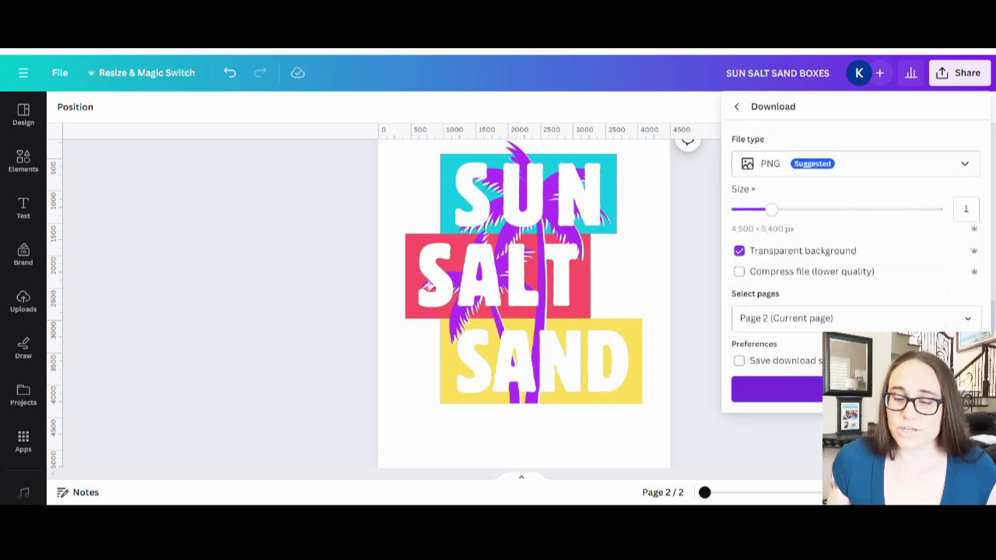
left_click(778, 389)
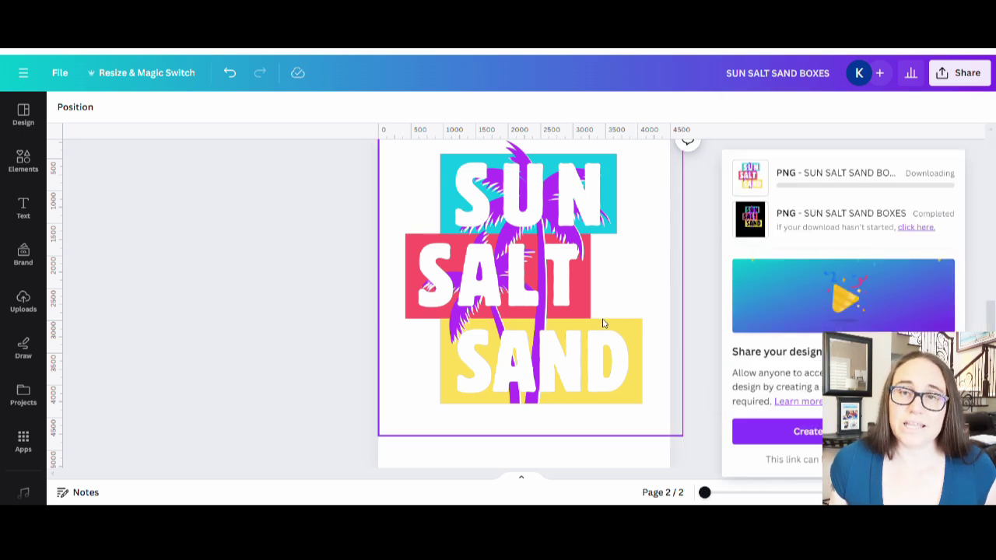